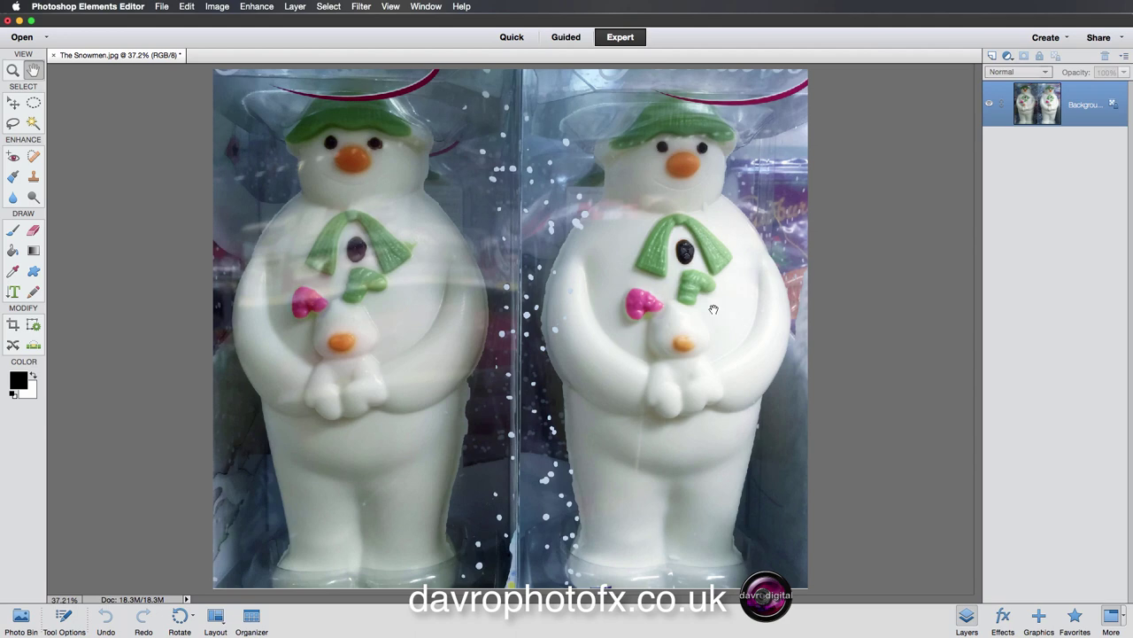
Step: Draw a circular selection with the Elliptical Marquee around the head and upper body of the snowman on the right
click(33, 103)
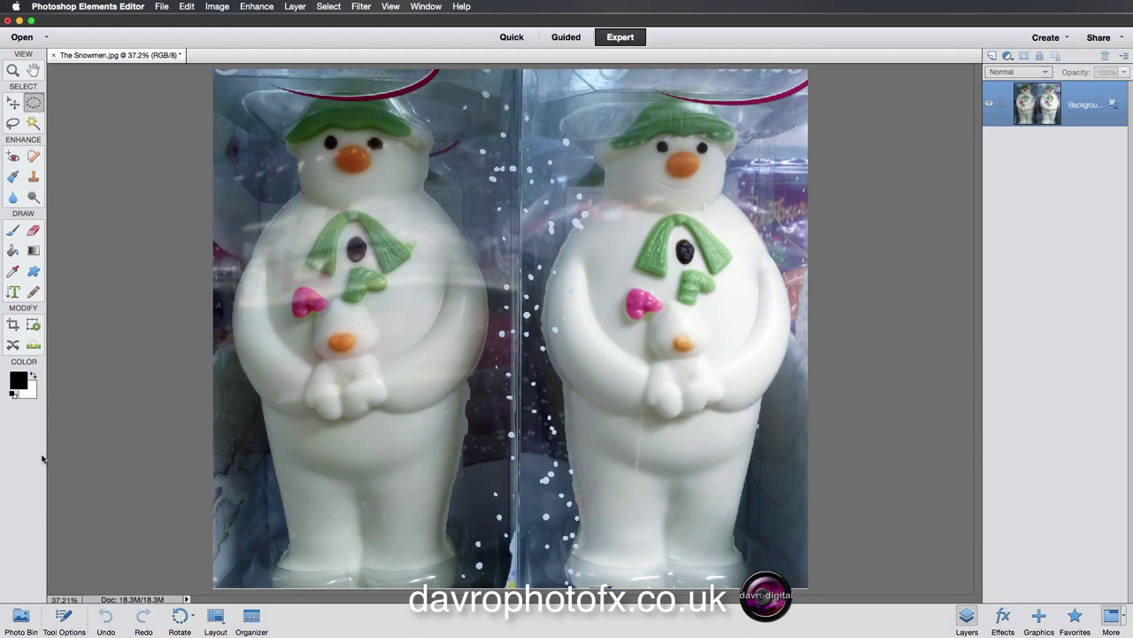
click(63, 617)
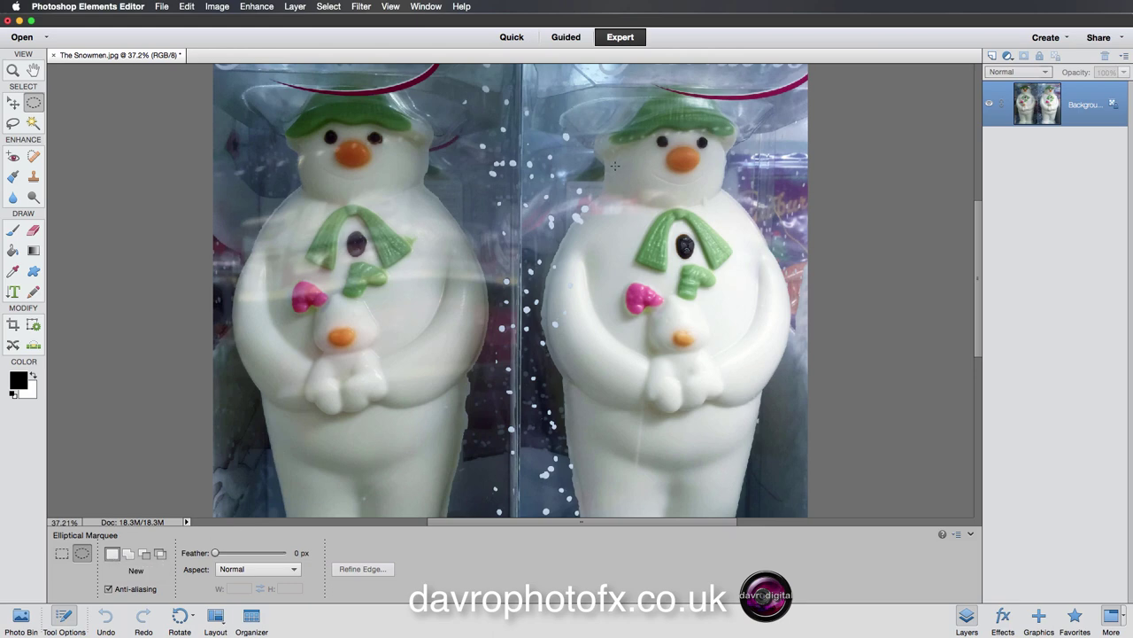
scroll(615, 165, down, 1)
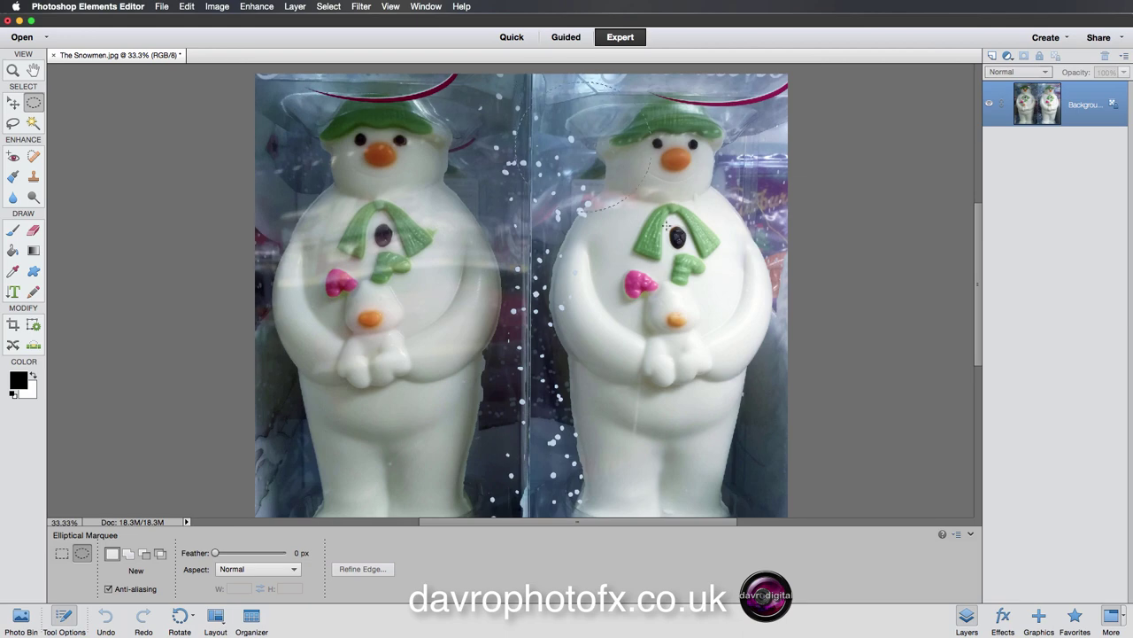
click(665, 226)
drag(774, 366, 759, 332)
drag(722, 464, 723, 290)
drag(722, 463, 755, 324)
drag(762, 341, 774, 352)
drag(781, 445, 639, 205)
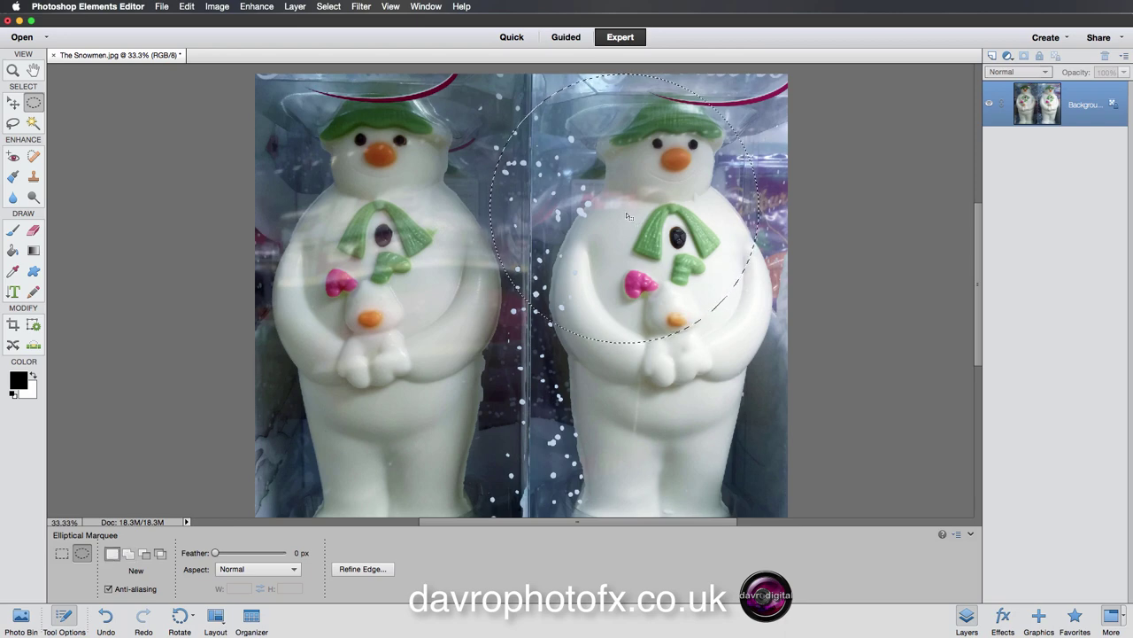
Step: Scale the circular selection to about 107.56% with proportions constrained and shift it slightly right to frame the snowman
click(329, 6)
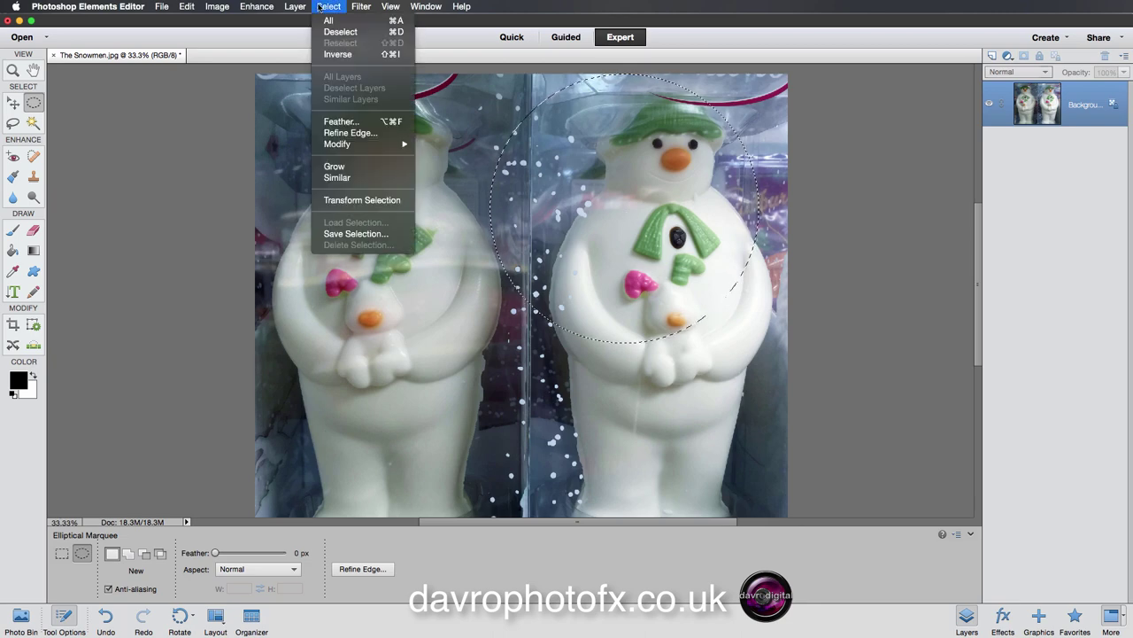
click(348, 202)
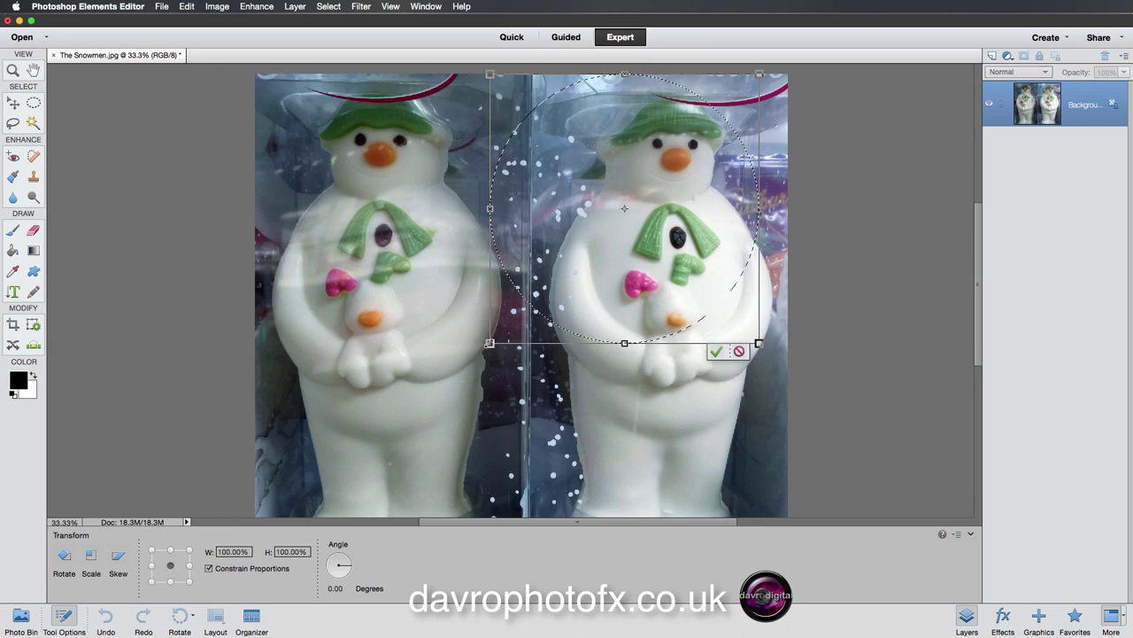
drag(490, 344, 470, 363)
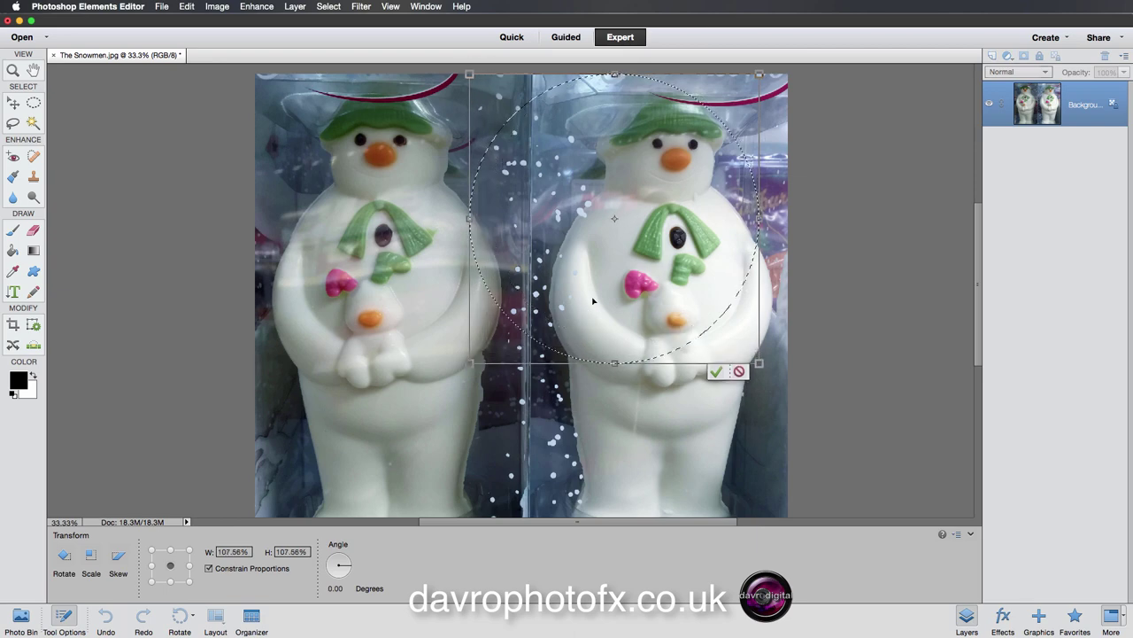
click(717, 372)
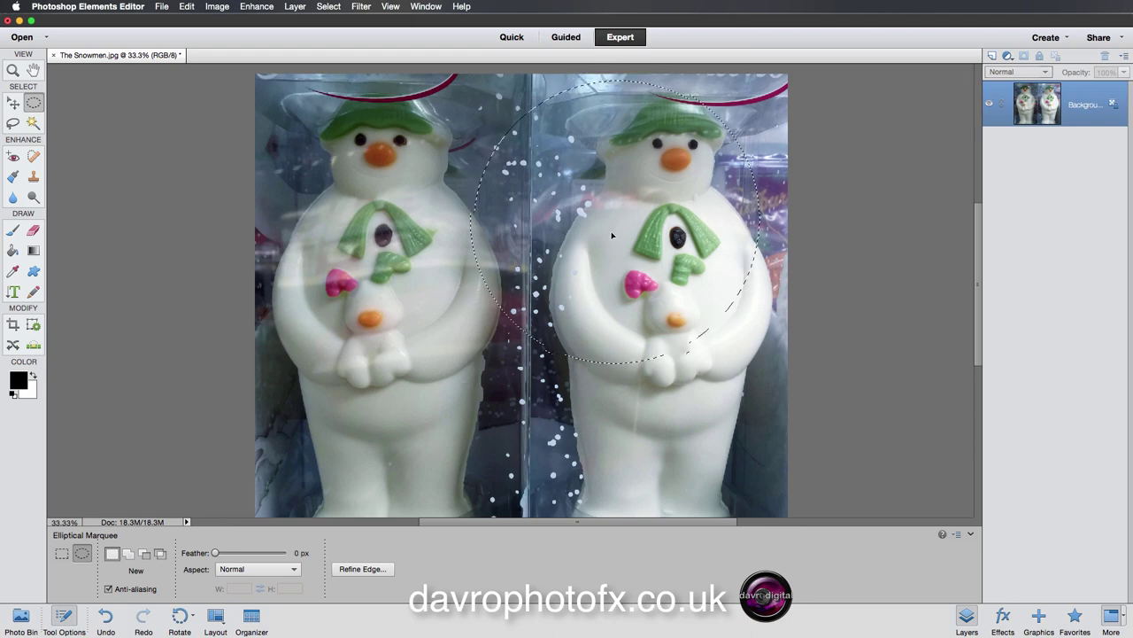
drag(612, 235, 629, 231)
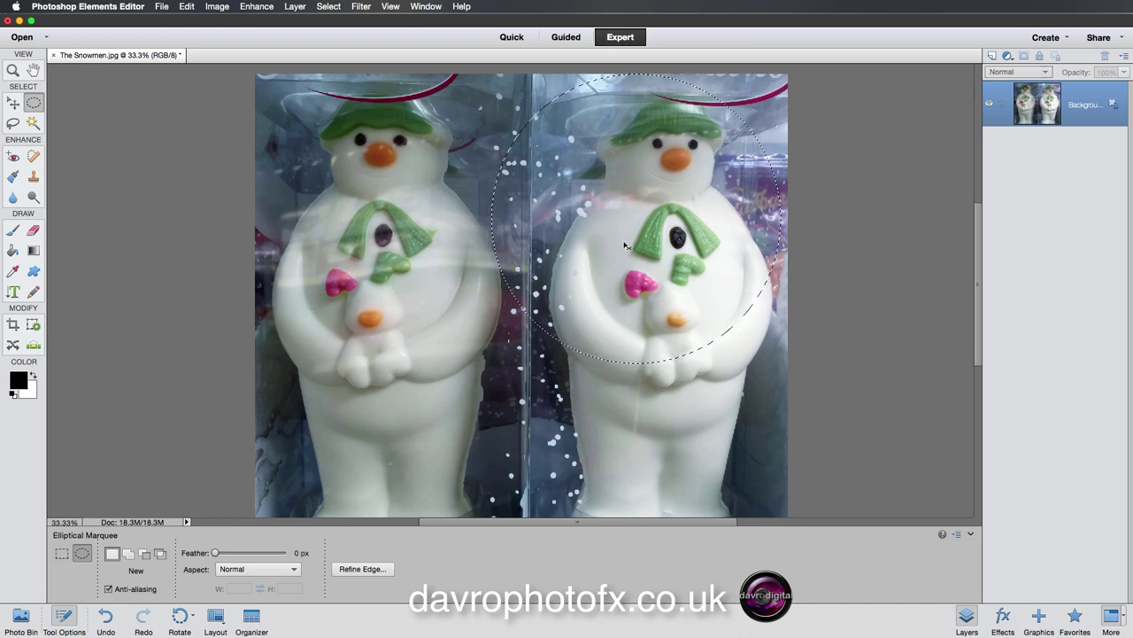
Step: Copy the circular selection to a new layer and check it by briefly hiding the background
key(super+j)
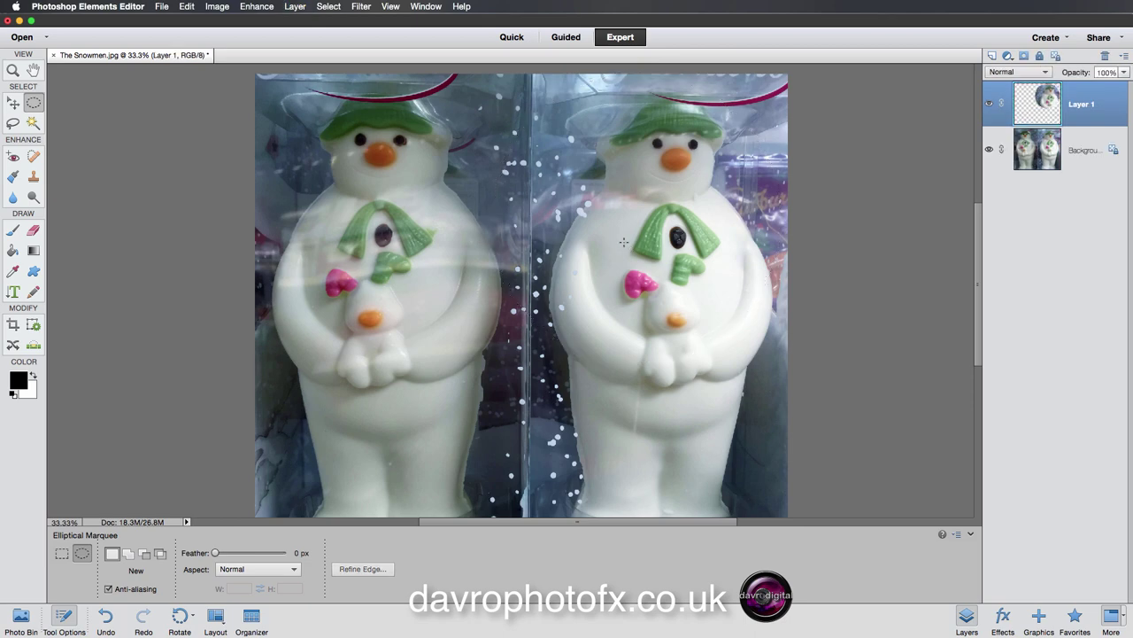
click(989, 150)
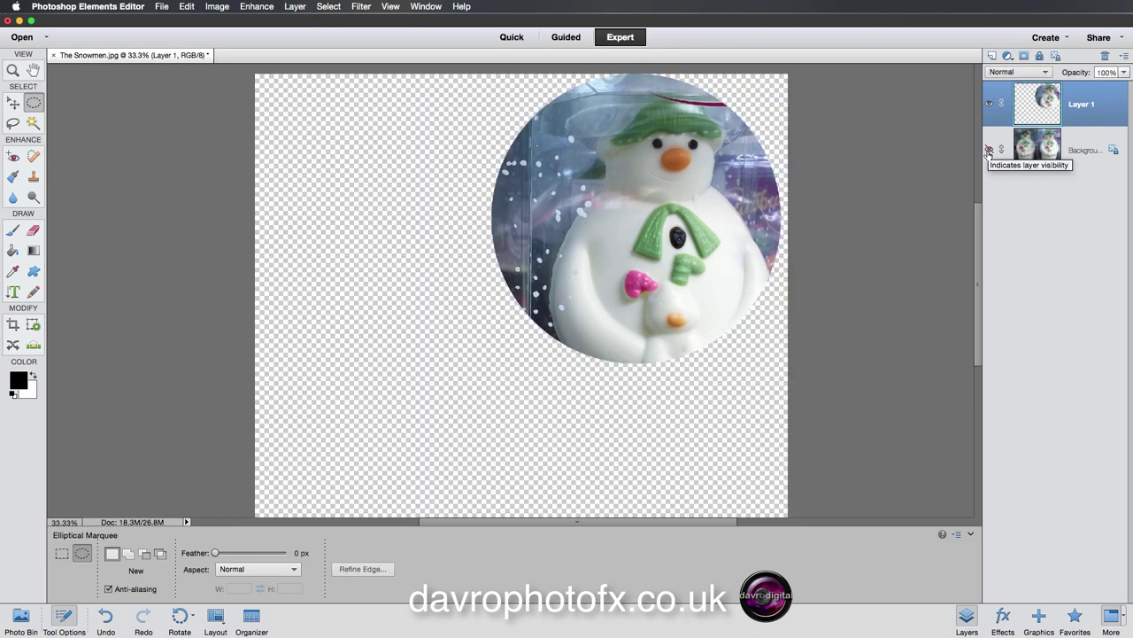
click(989, 151)
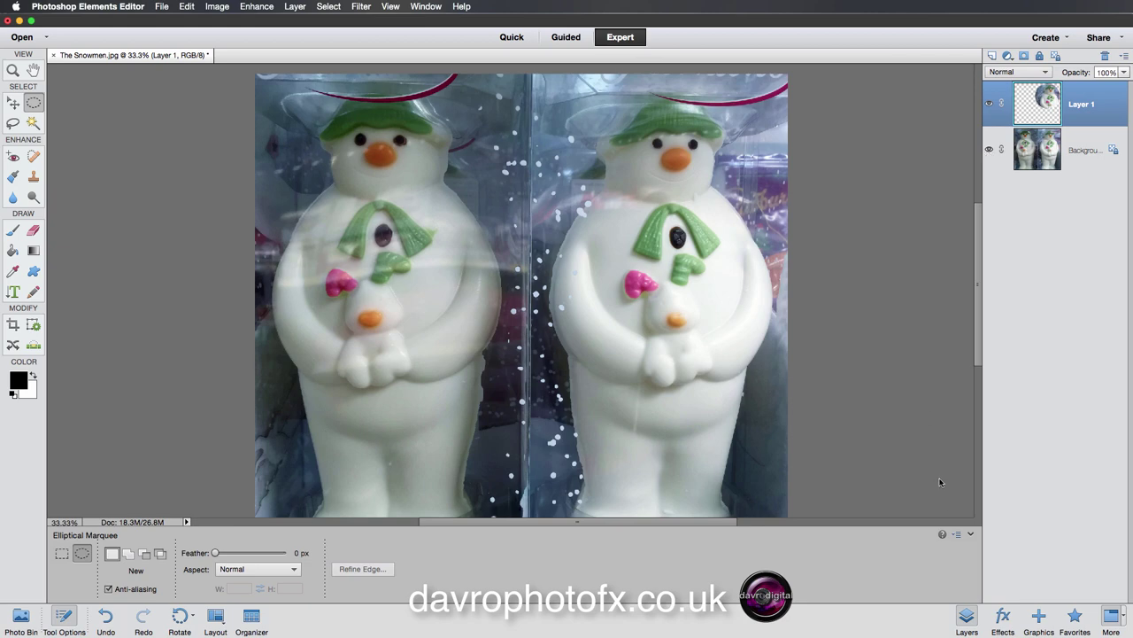
Step: Move the circular snowman copy to the middle of the image, between the two snowmen
click(971, 534)
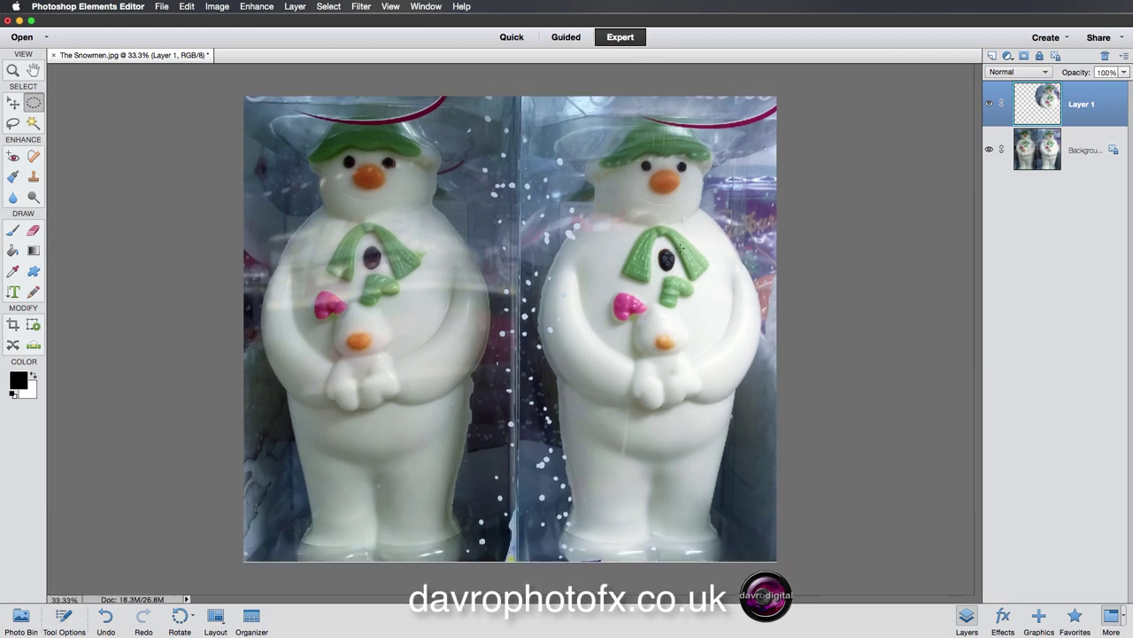
key(v)
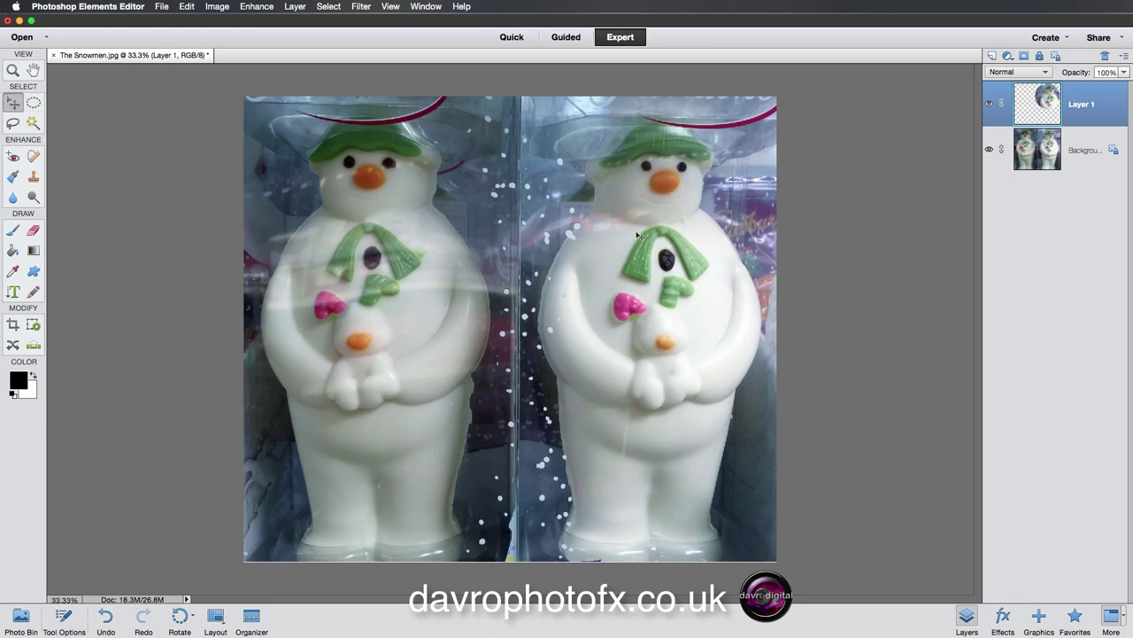
drag(636, 234, 521, 341)
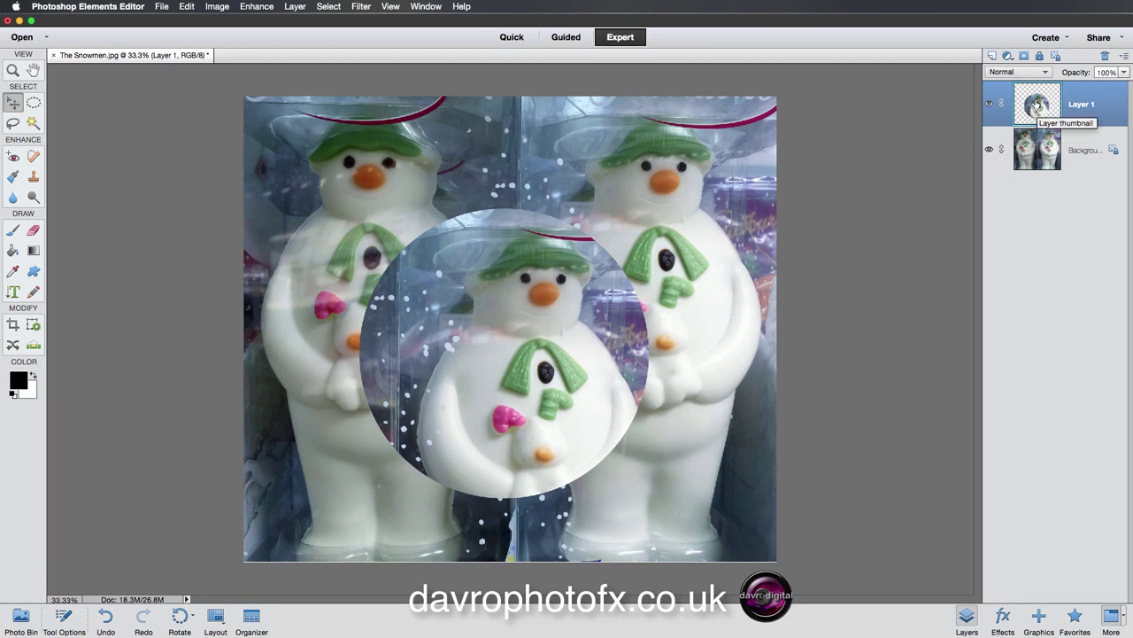
Step: Load the circular layer's outline as a selection and open the Spherize distortion filter
super+click(1037, 104)
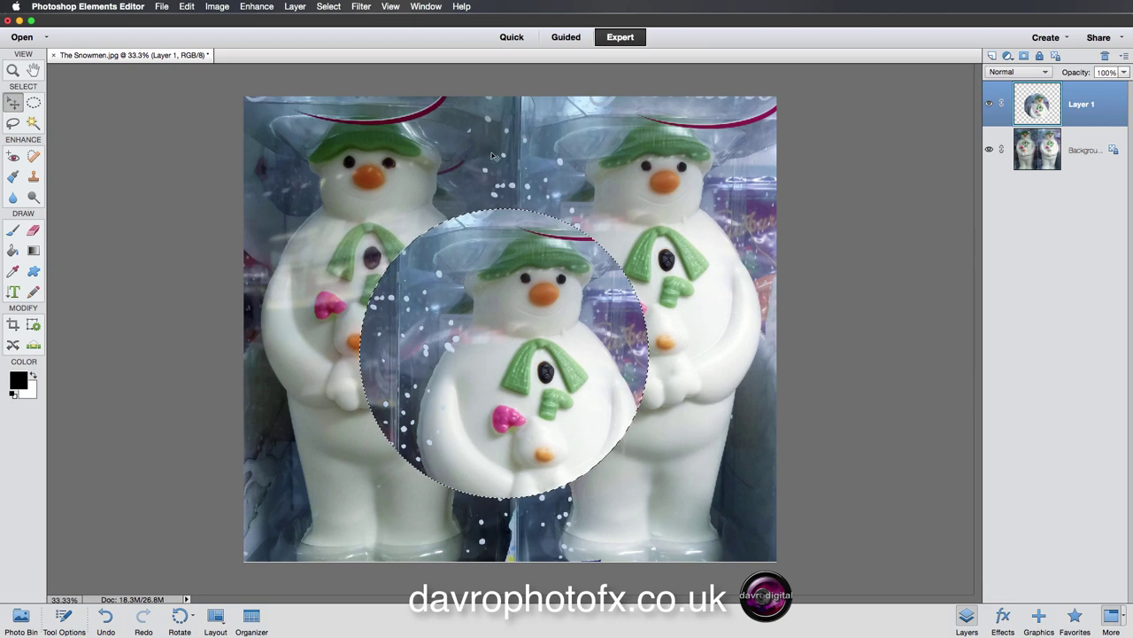
click(361, 6)
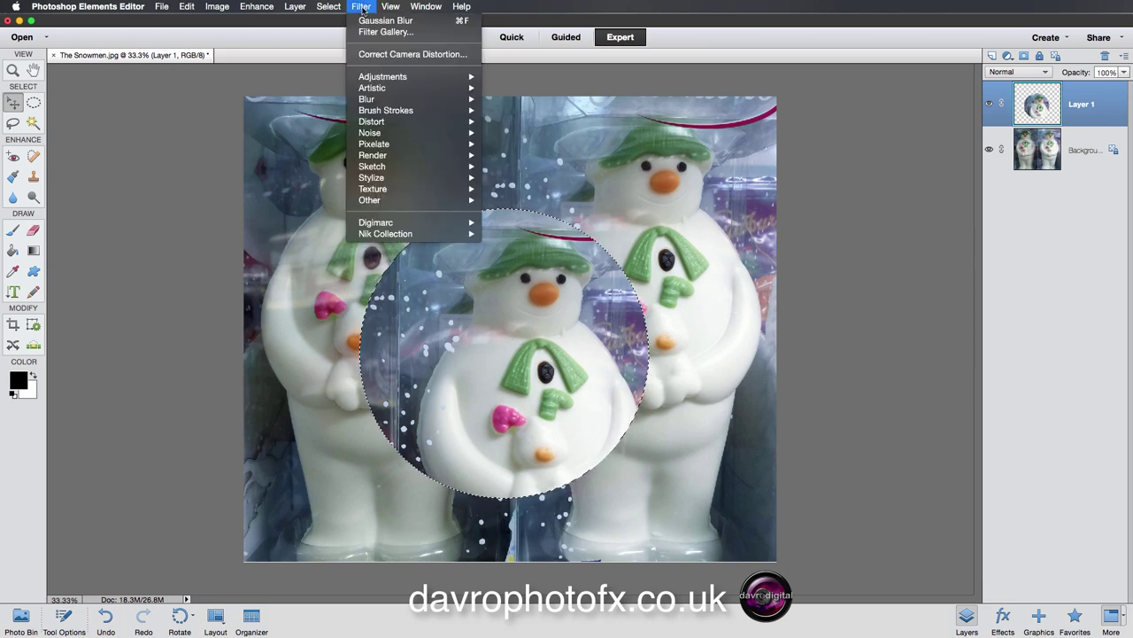
mouse_move(380, 124)
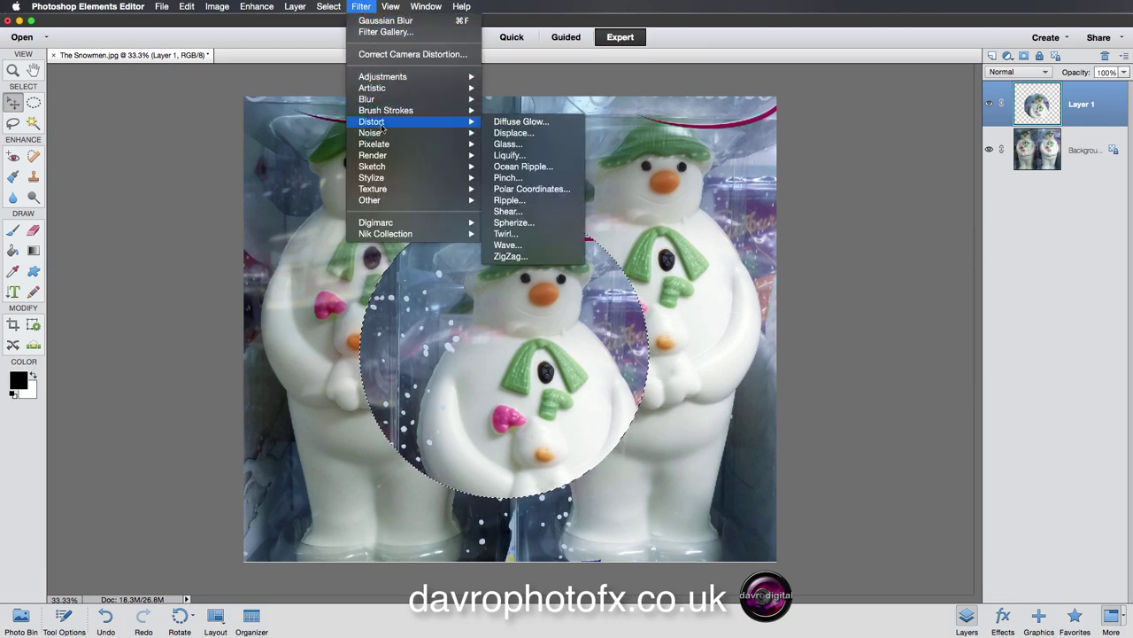
click(511, 222)
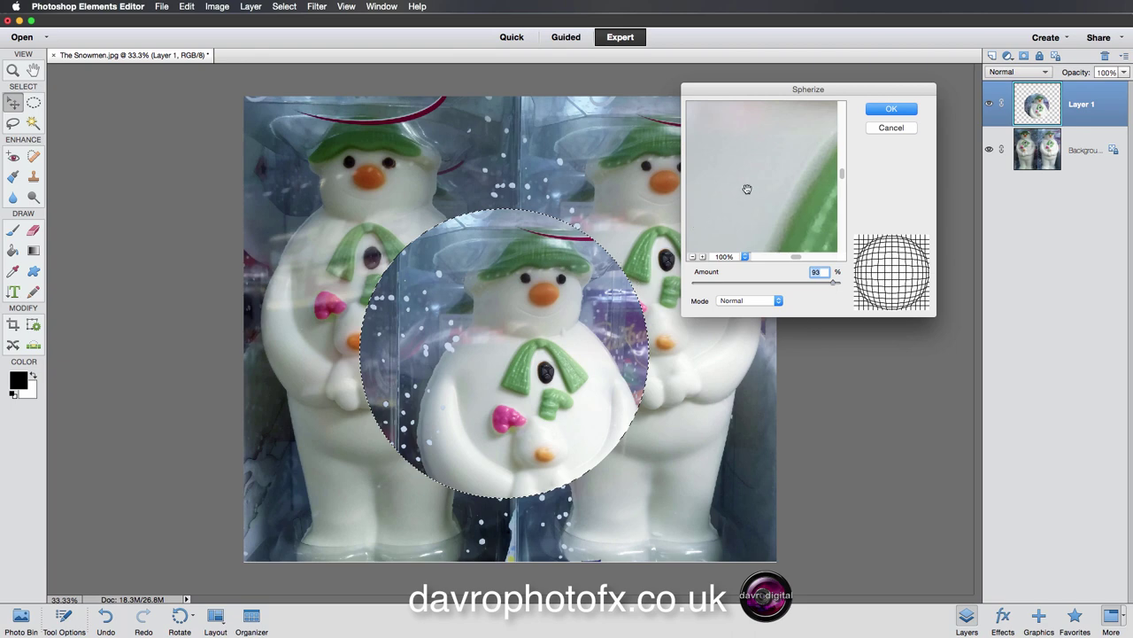
Step: Spherize the circular layer by 87% in Normal mode and clear the selection
drag(747, 188, 715, 262)
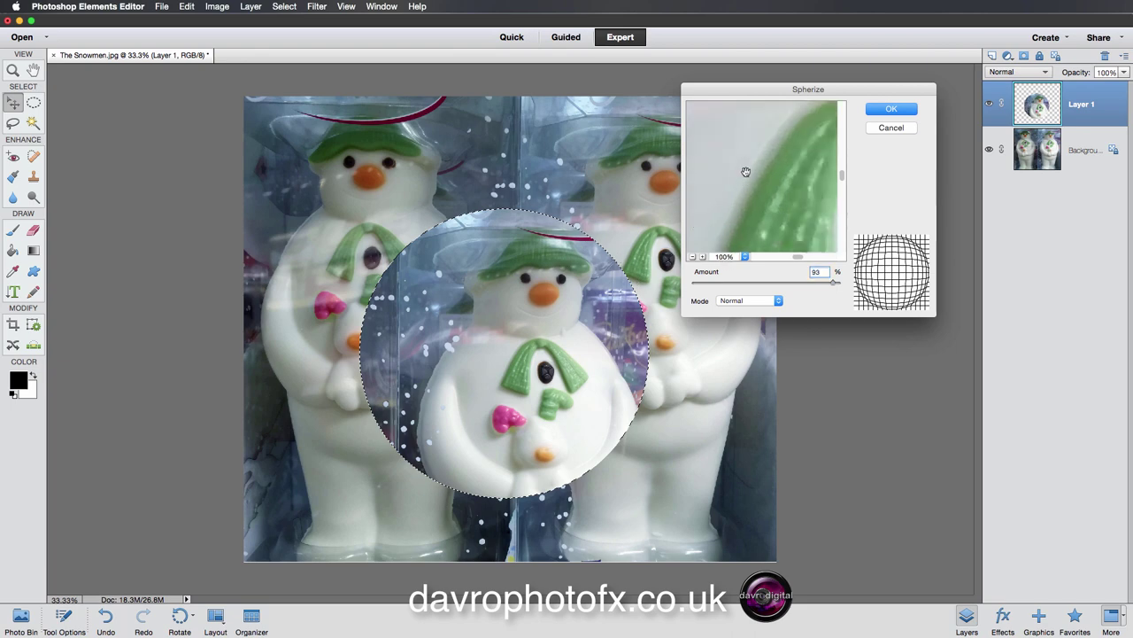
click(745, 256)
click(764, 199)
drag(759, 181, 772, 207)
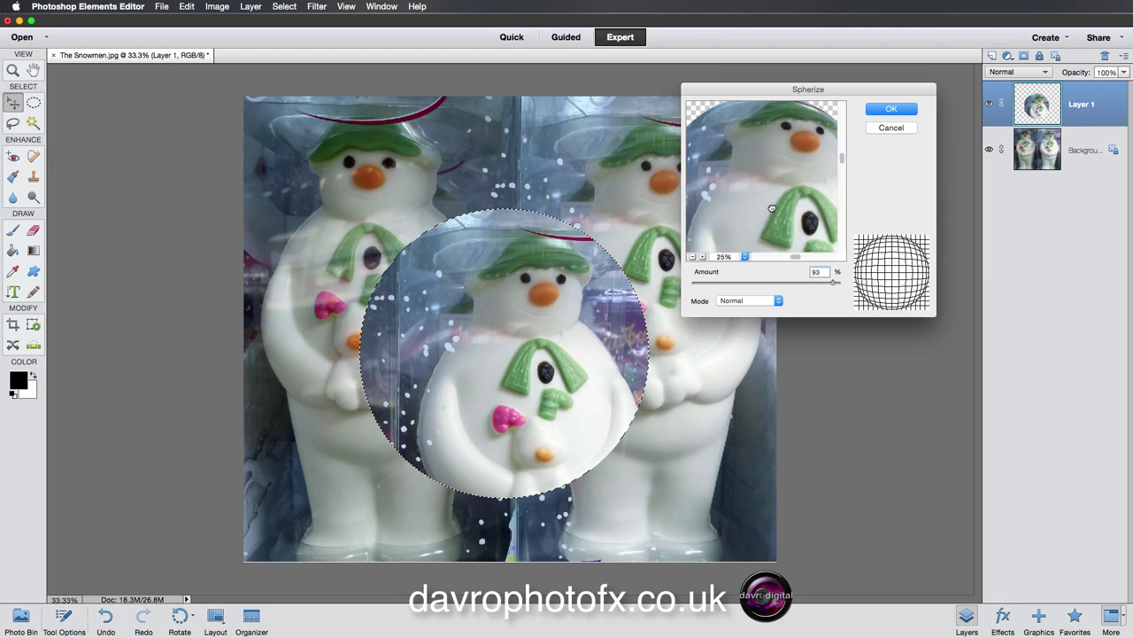
click(732, 258)
click(759, 269)
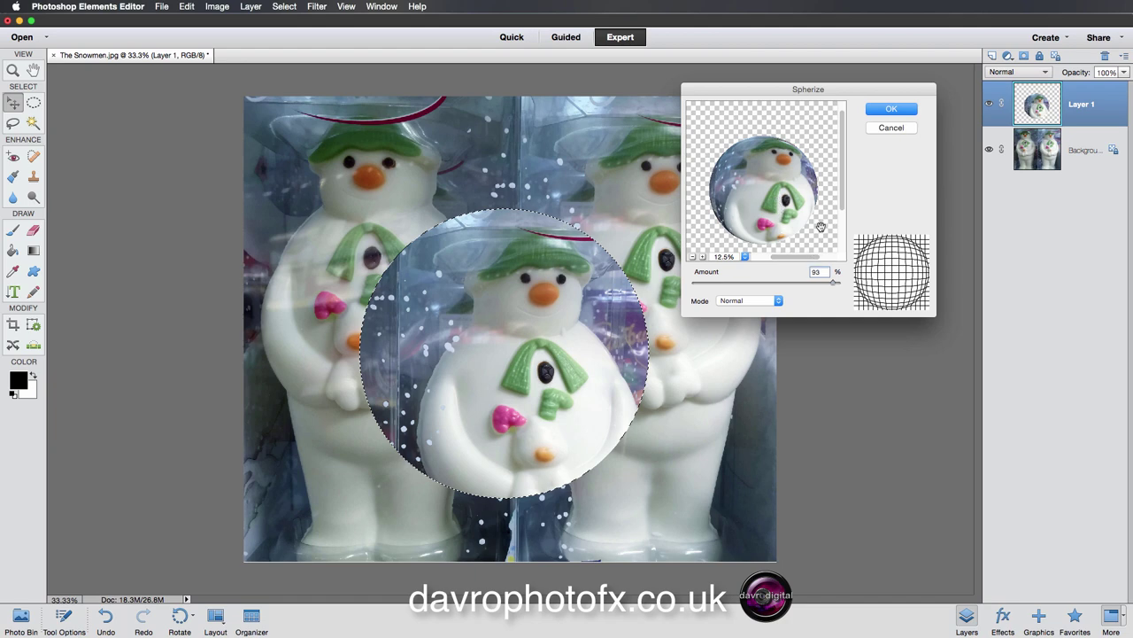
mouse_move(835, 281)
mouse_down()
mouse_move(818, 283)
mouse_move(830, 283)
mouse_up()
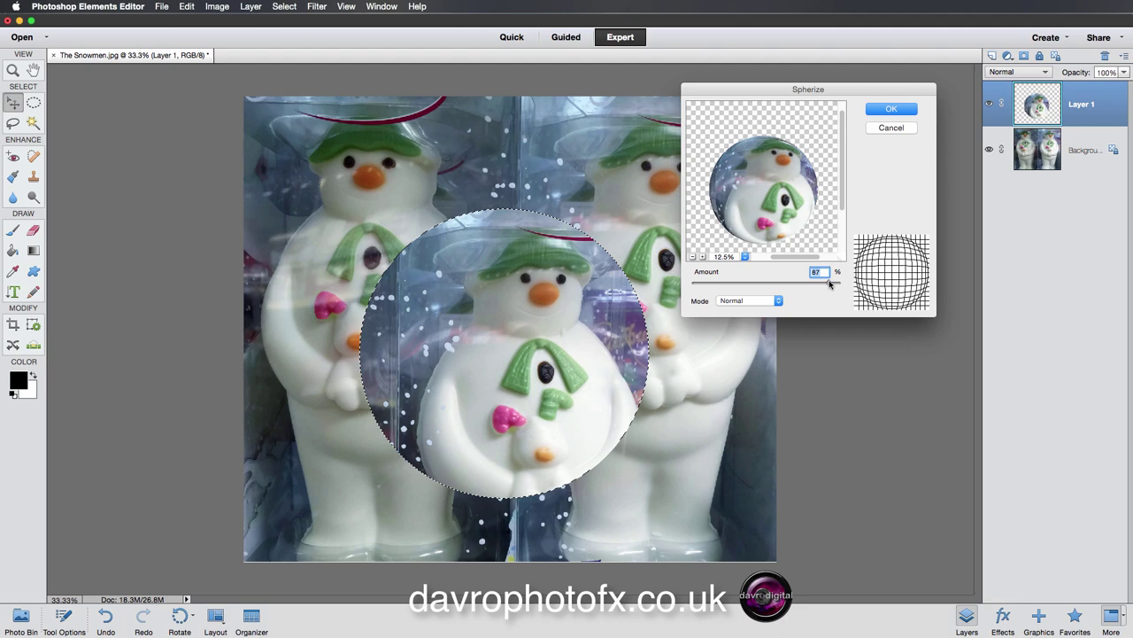
click(894, 111)
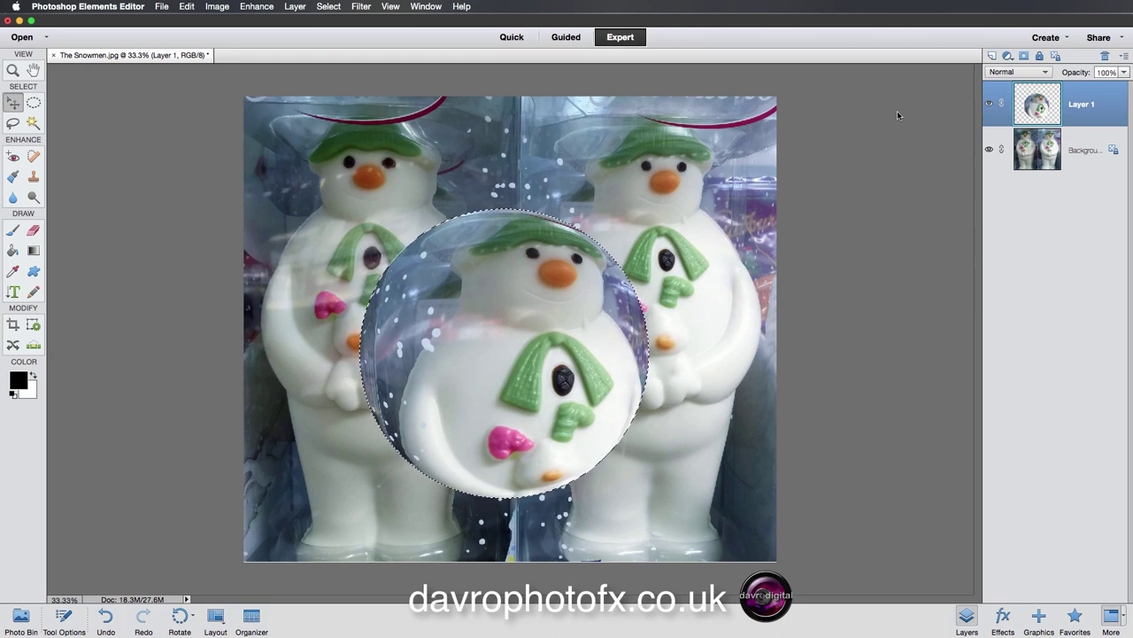
key(super+d)
Step: Apply the first style in the second row of the Drop Shadows collection to the spherized circle
click(1003, 618)
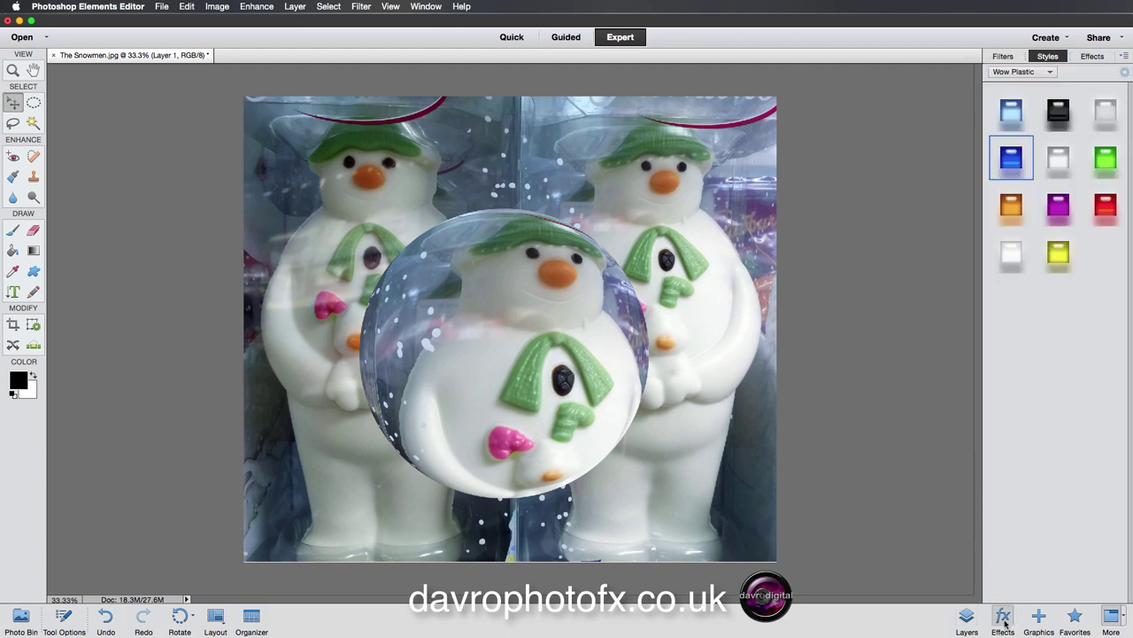
click(1036, 73)
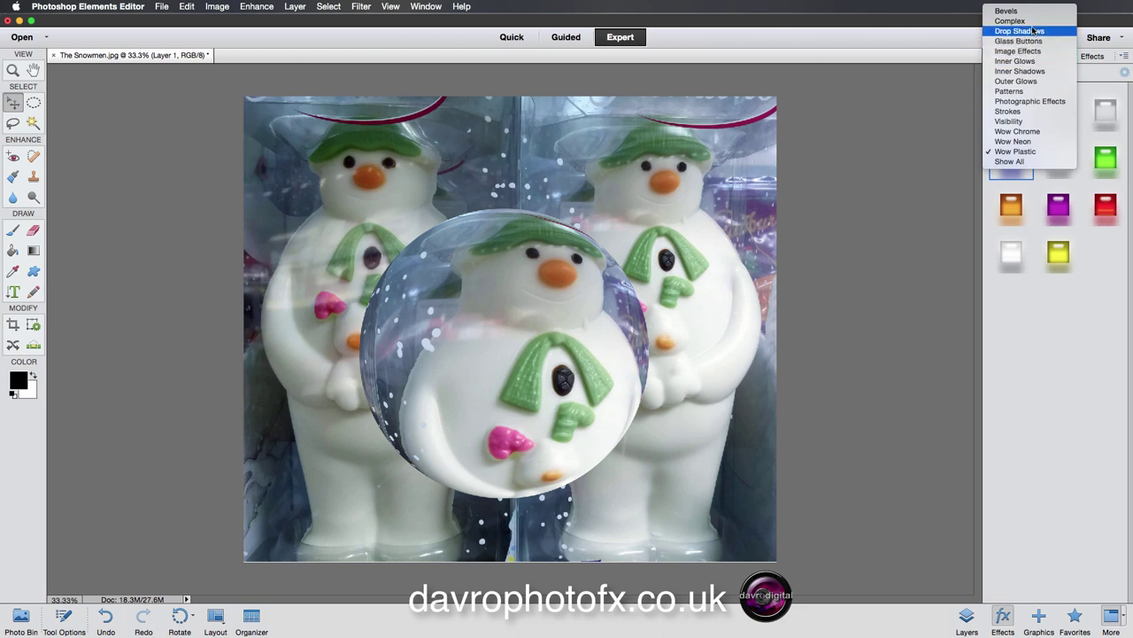
click(1035, 35)
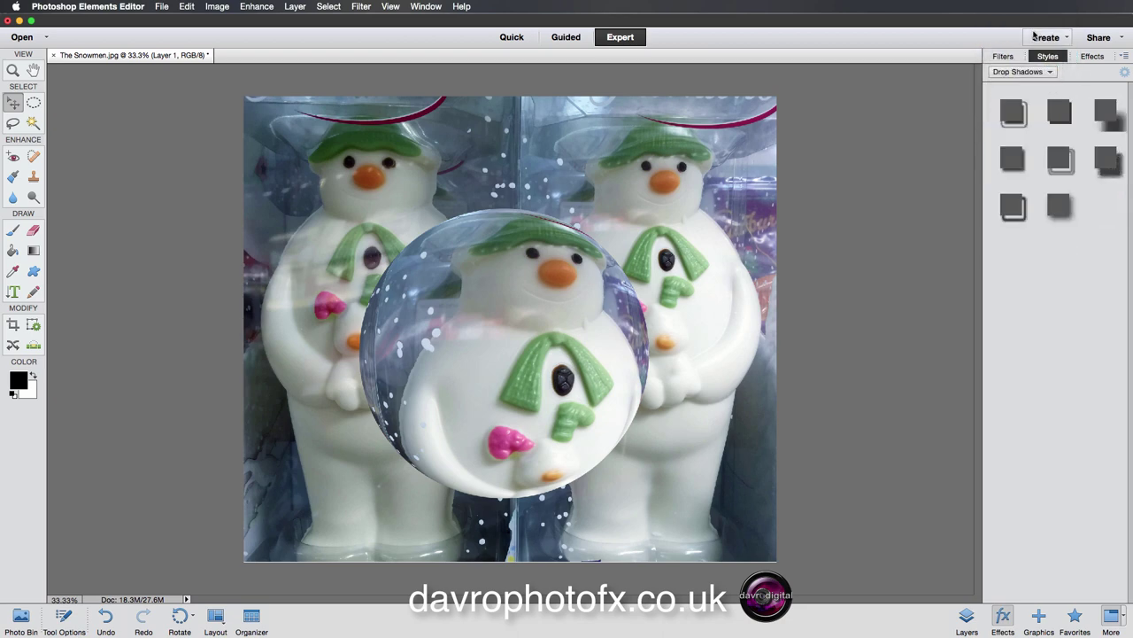
click(1017, 156)
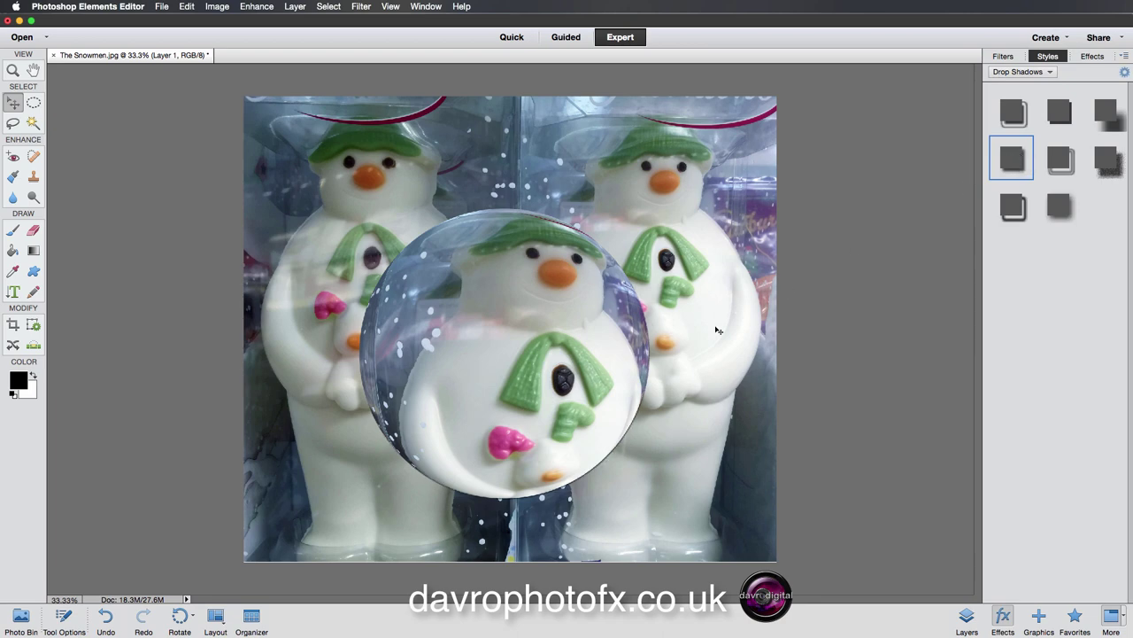
Step: Adjust the circle's drop shadow to a 28° lighting angle, 37 px distance and 76 px size
click(967, 619)
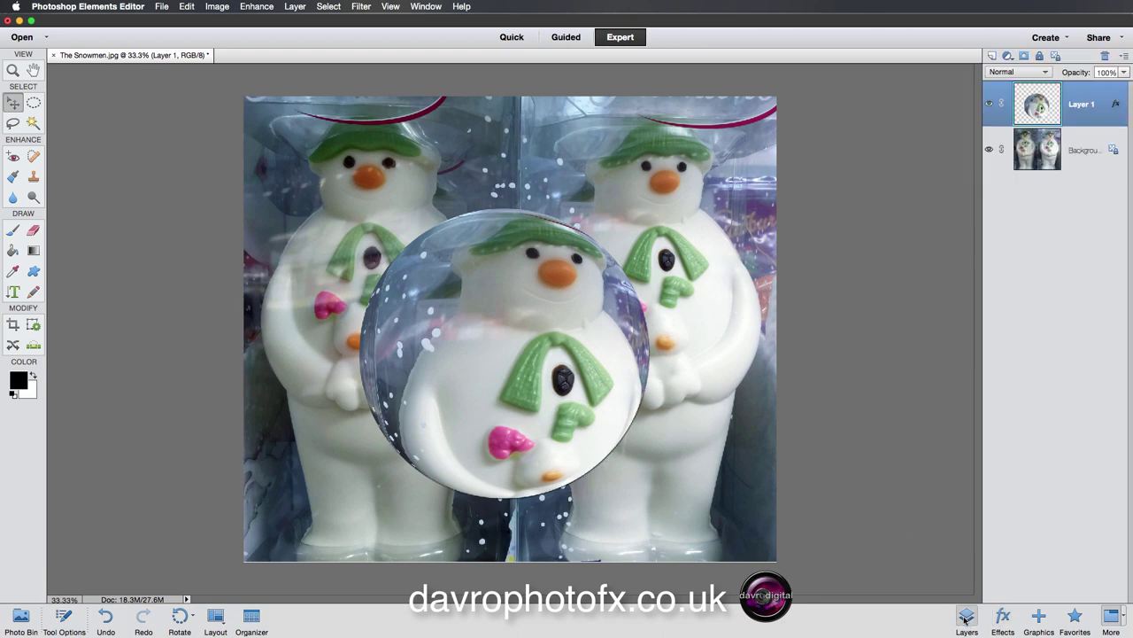
double_click(1117, 105)
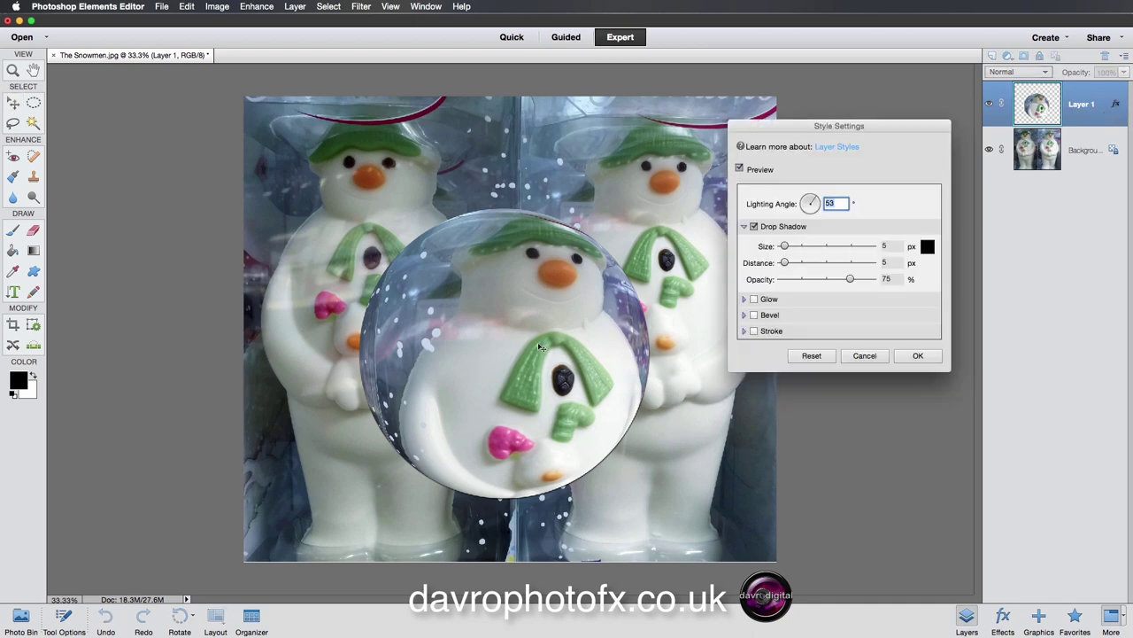
mouse_move(536, 349)
mouse_down()
mouse_move(533, 363)
mouse_move(530, 352)
mouse_up()
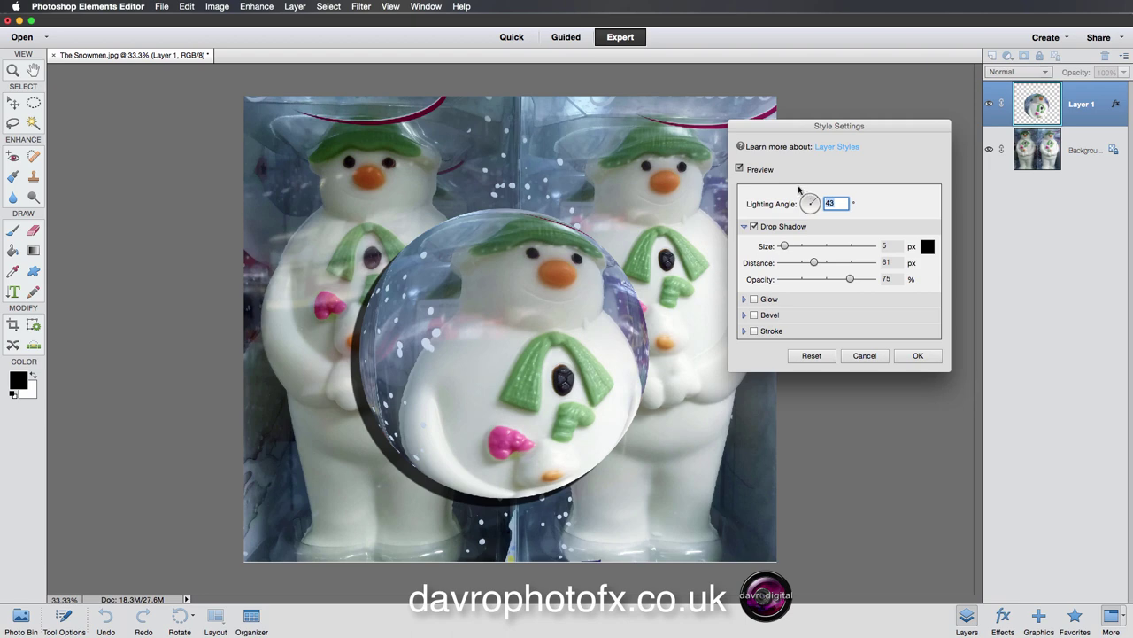
drag(525, 336, 520, 338)
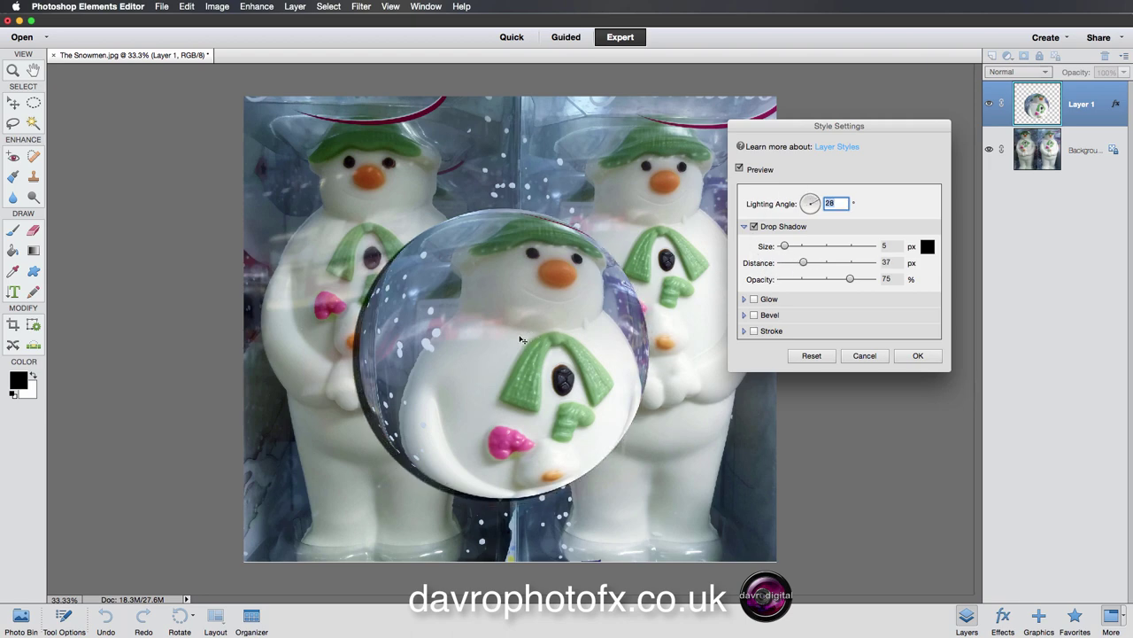
drag(784, 247, 801, 249)
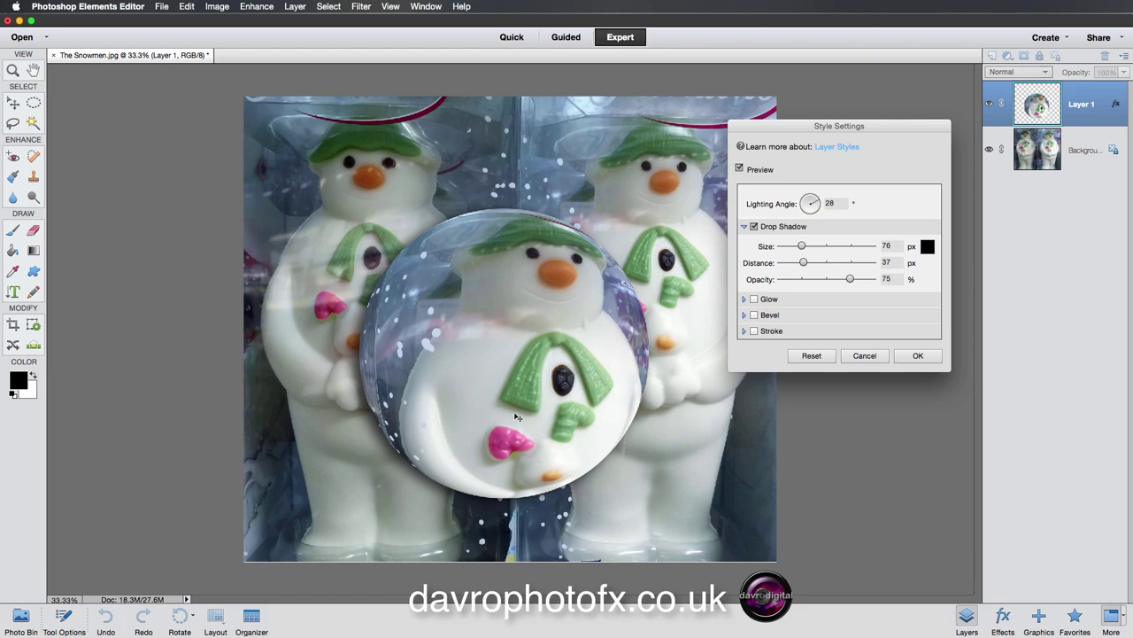
Step: Enable an inner glow on the spherized circle and set its size to 32 px
click(752, 301)
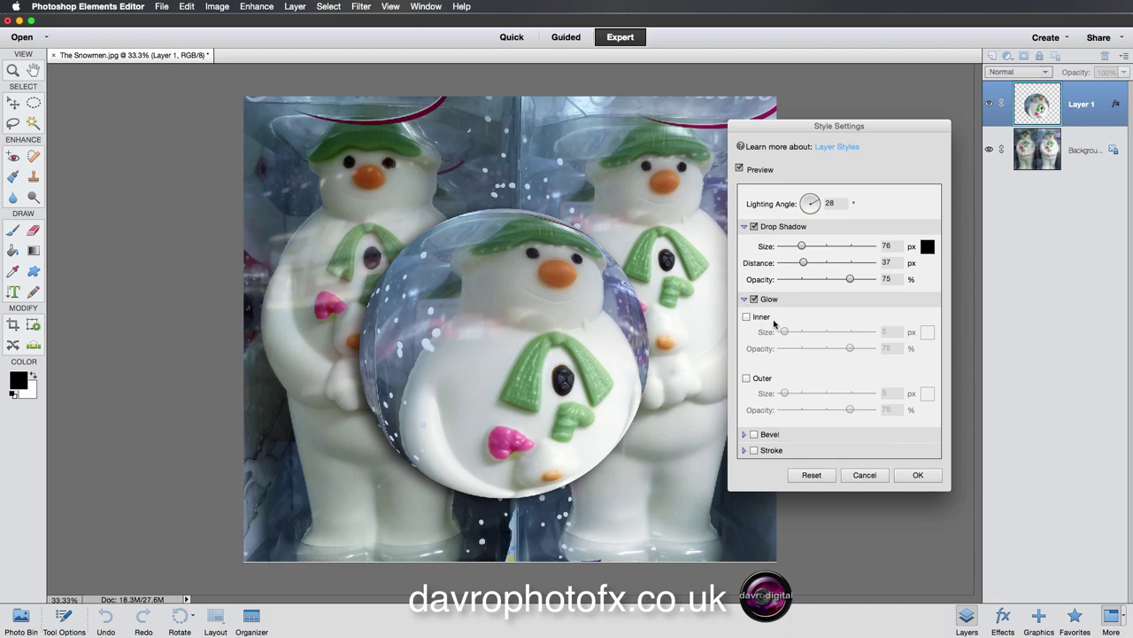
click(746, 317)
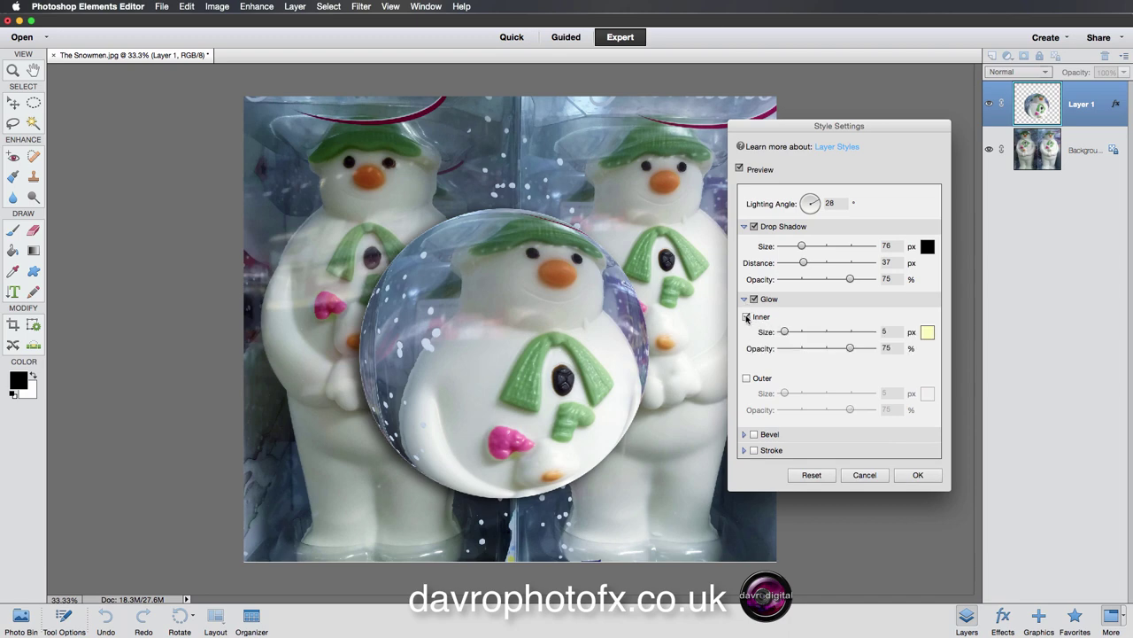
drag(786, 331, 793, 331)
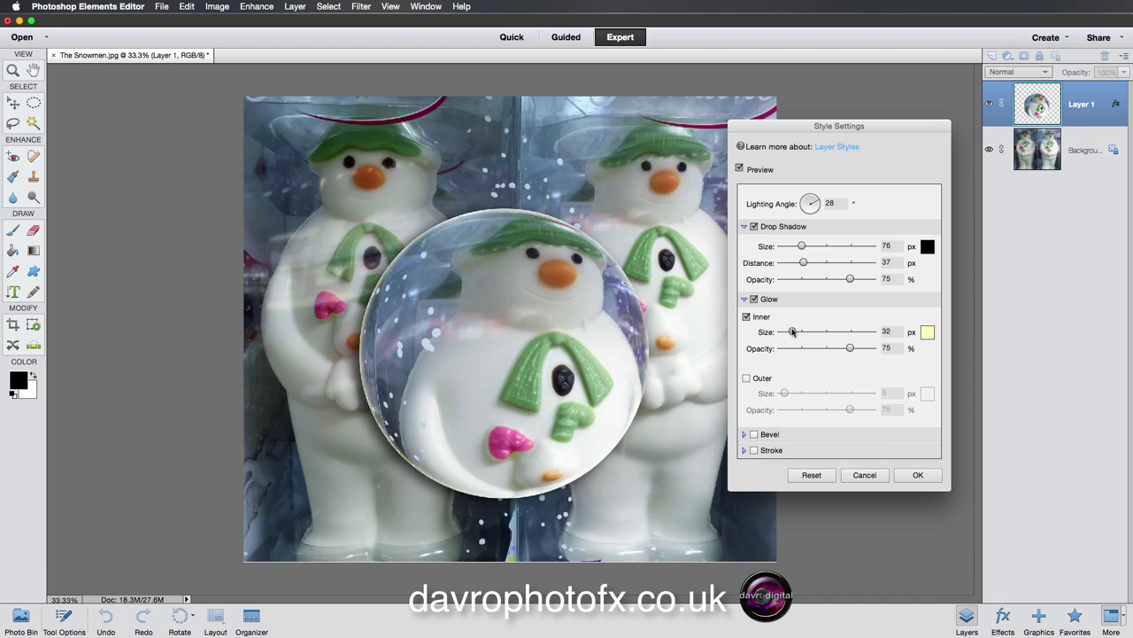
Step: Change the circle's inner glow to blue #346ab2, enlarge it to 105 px and accept the style settings
click(927, 331)
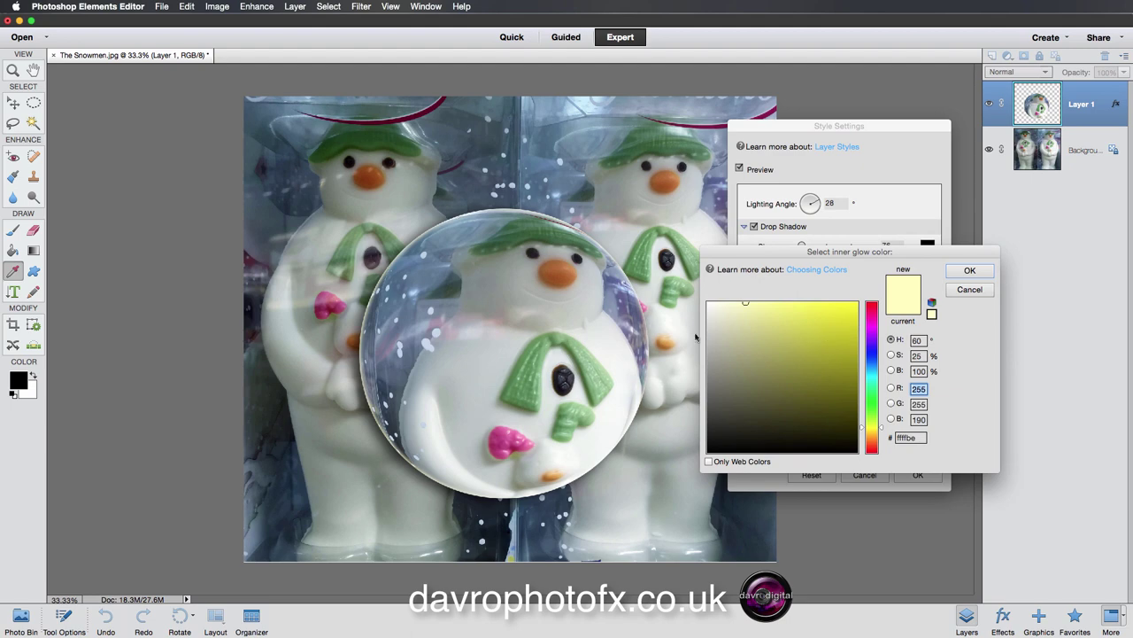
click(425, 281)
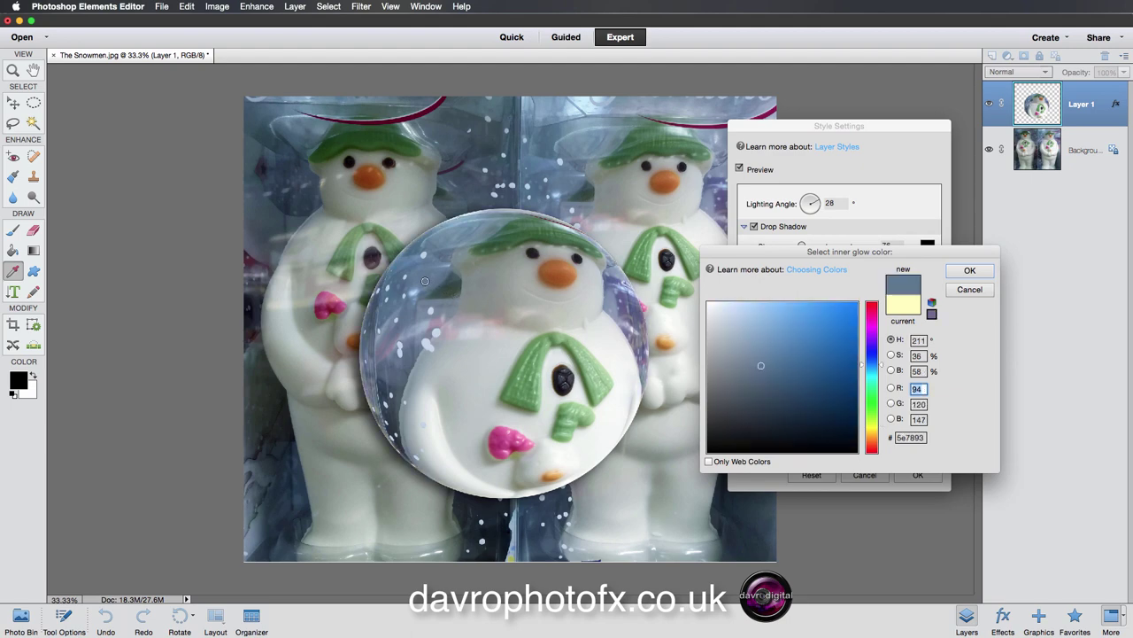
drag(415, 284, 434, 287)
click(580, 352)
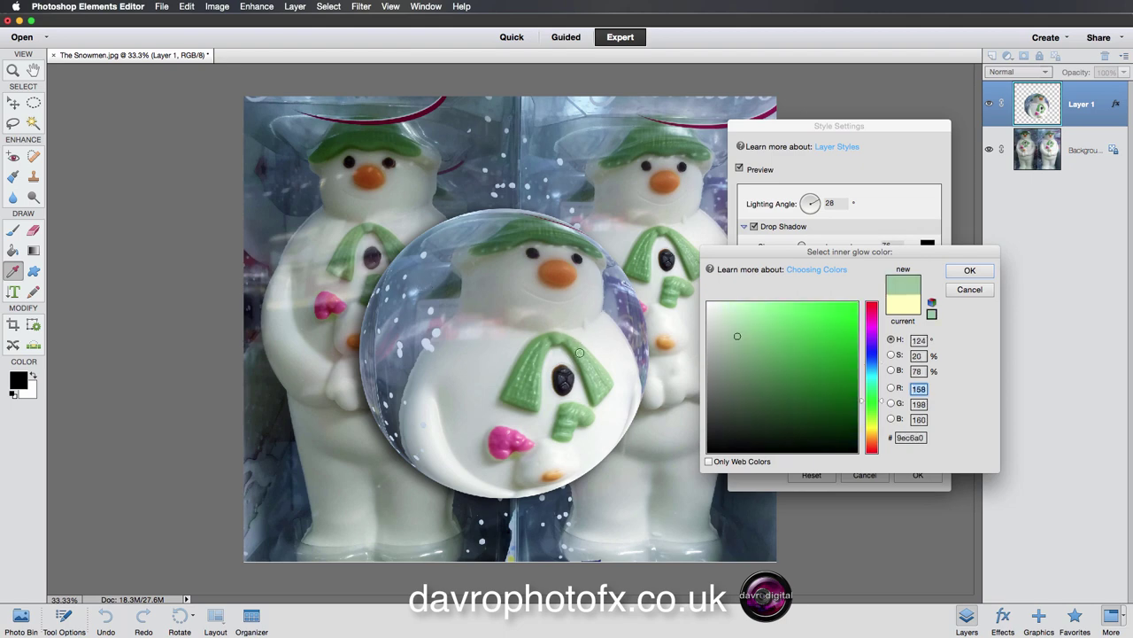
click(405, 319)
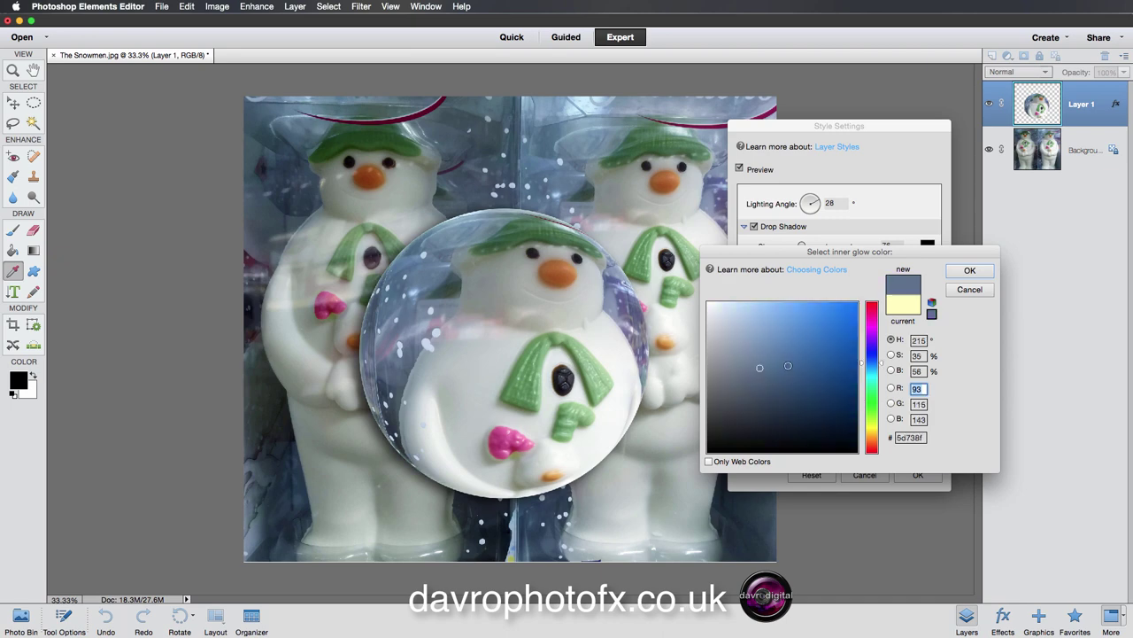
click(814, 347)
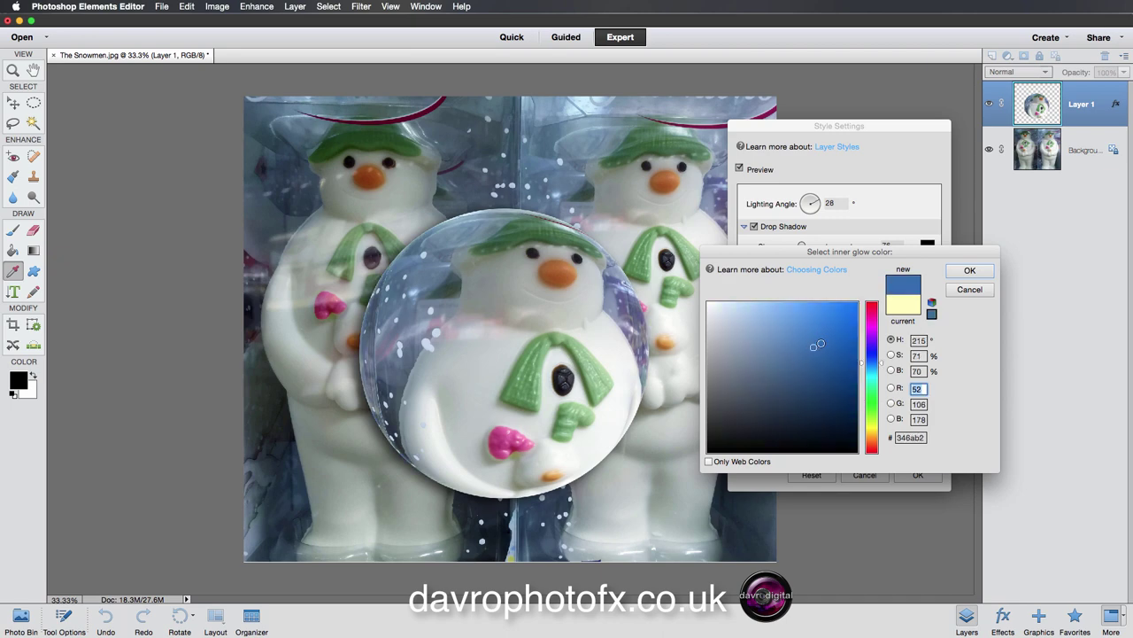
click(970, 270)
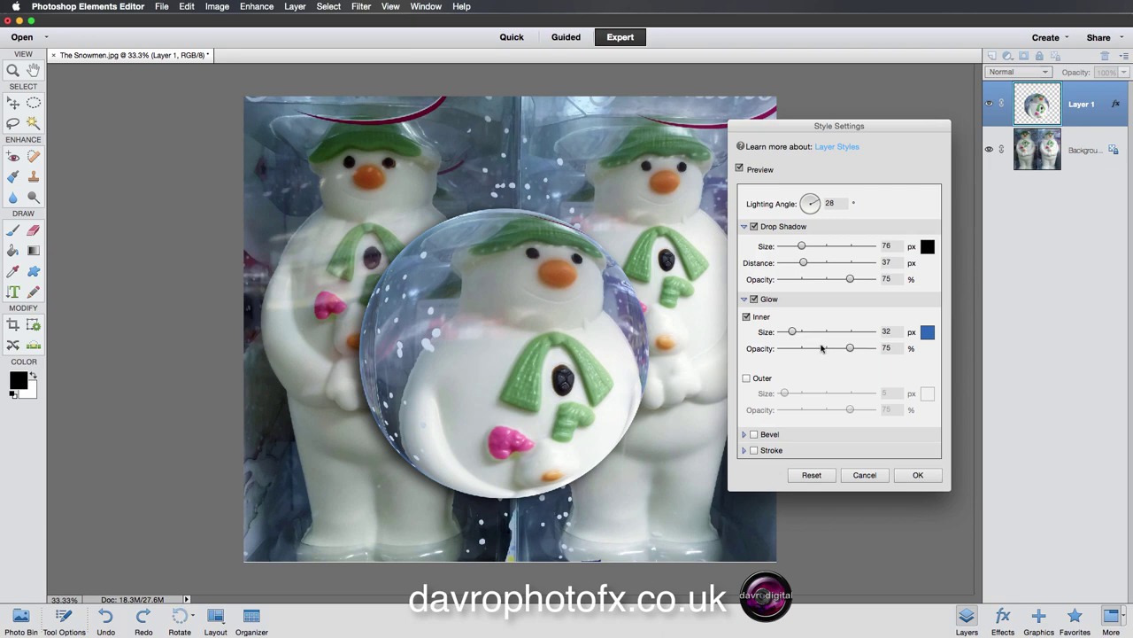
drag(792, 332, 808, 333)
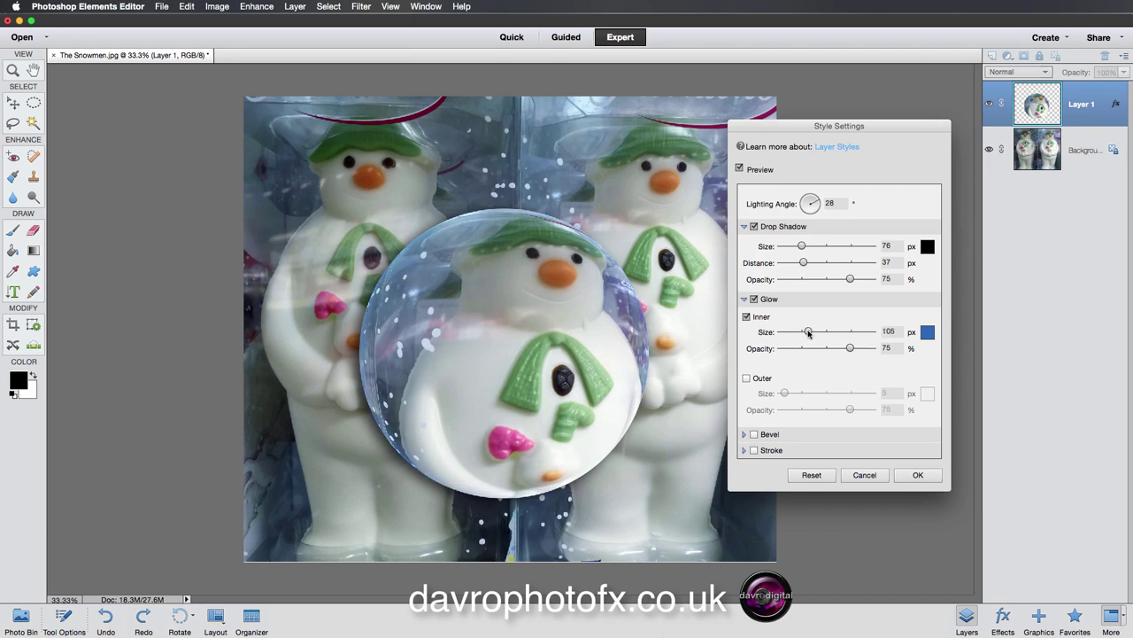
click(918, 476)
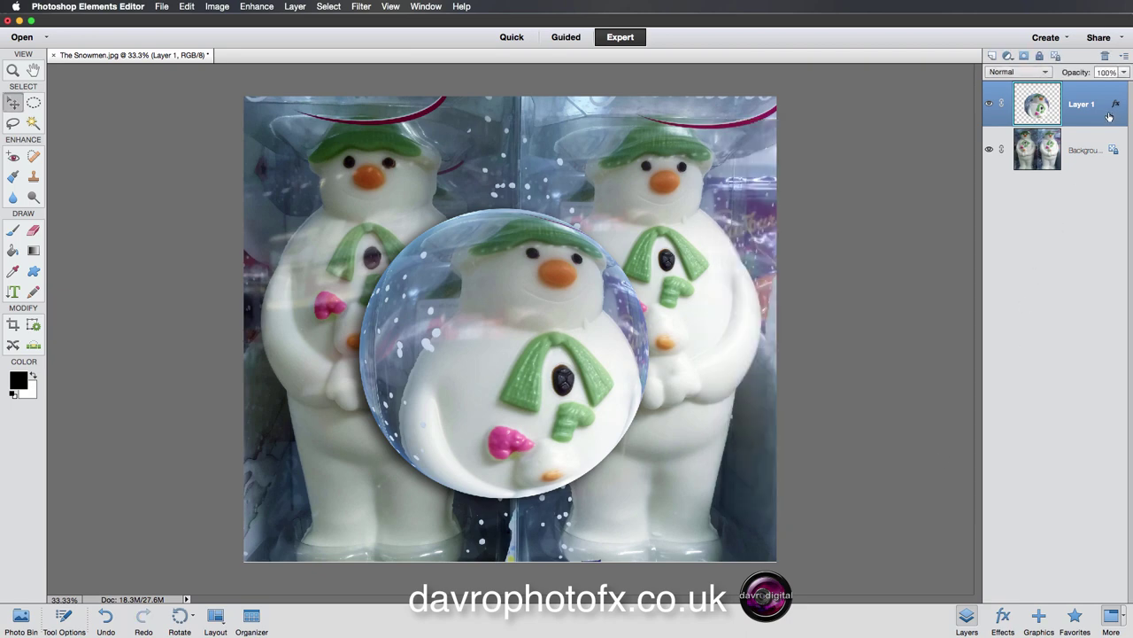
Step: Duplicate the styled circle layer, clear the copy's layer style and compare the circle with the copy hidden and shown
key(super+j)
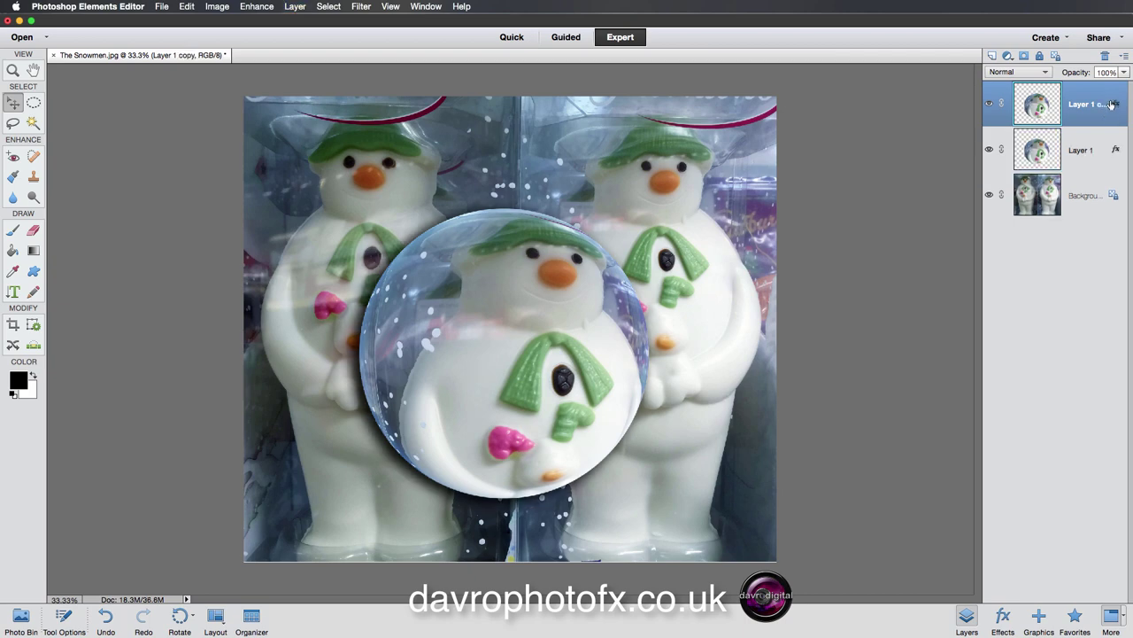
right_click(1117, 105)
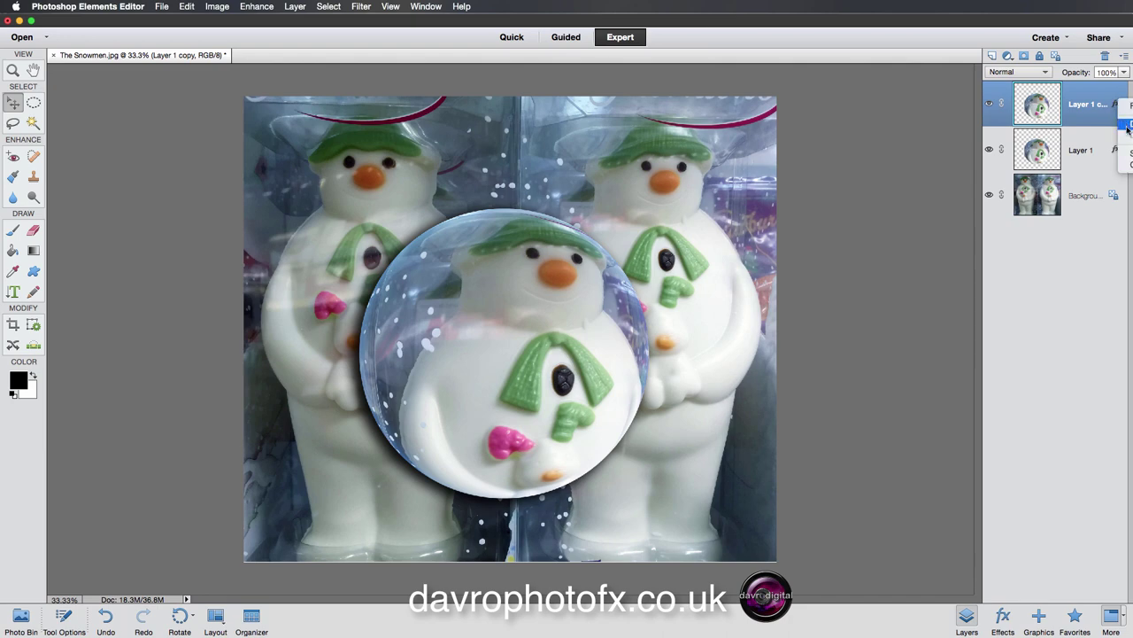
click(1129, 155)
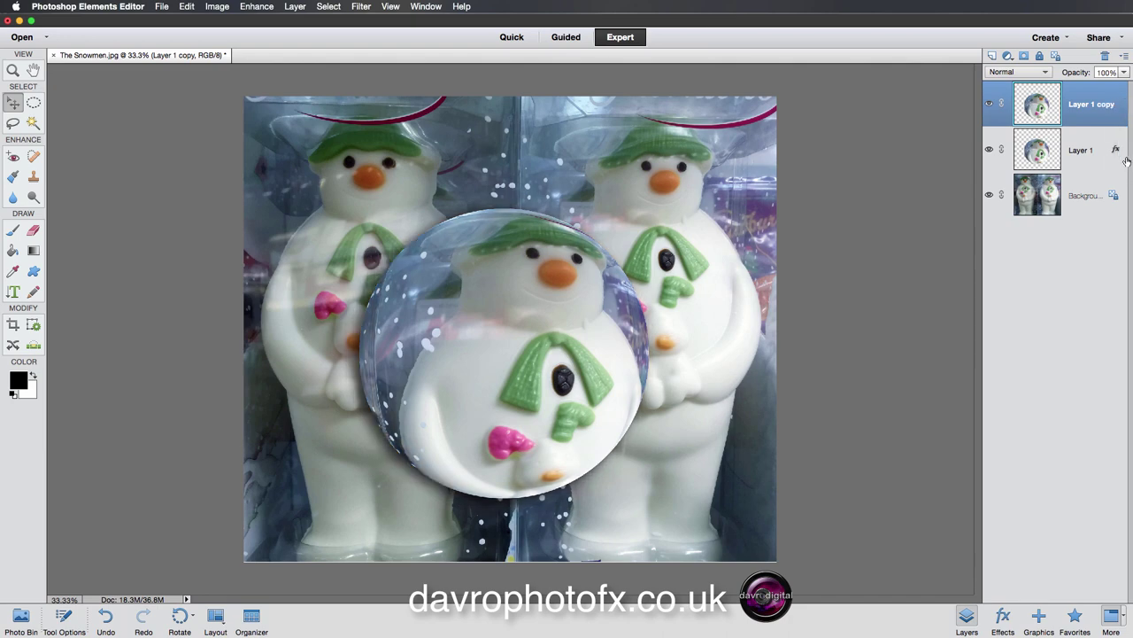
click(990, 106)
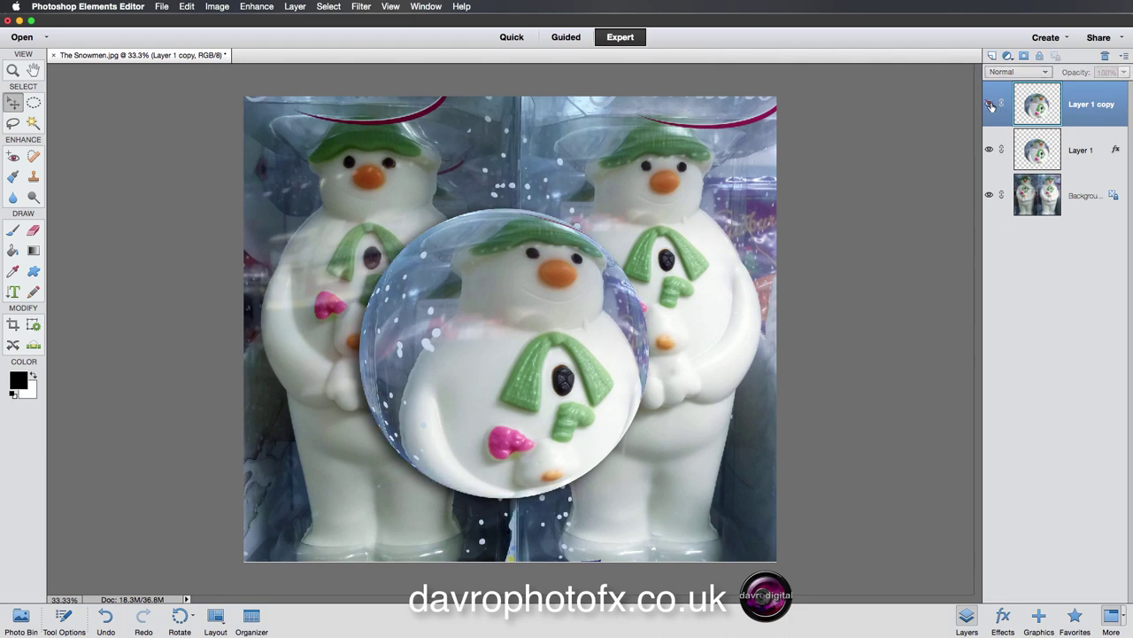
click(991, 106)
click(990, 106)
click(991, 105)
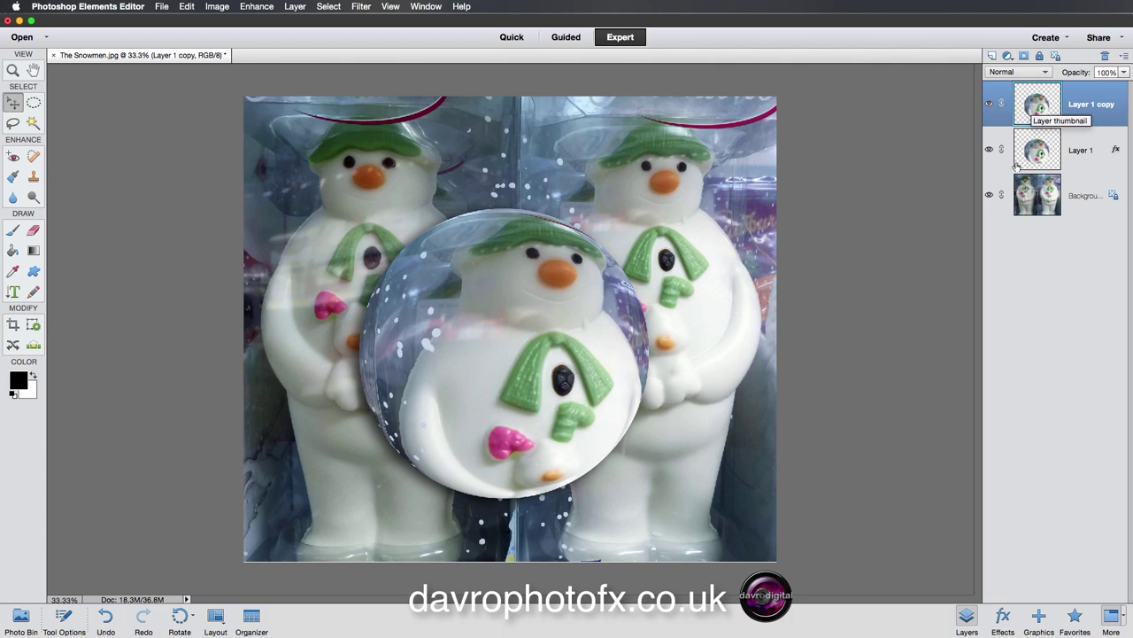
Step: Try the light blue and purple Glass Buttons styles on the copied circle
click(1003, 617)
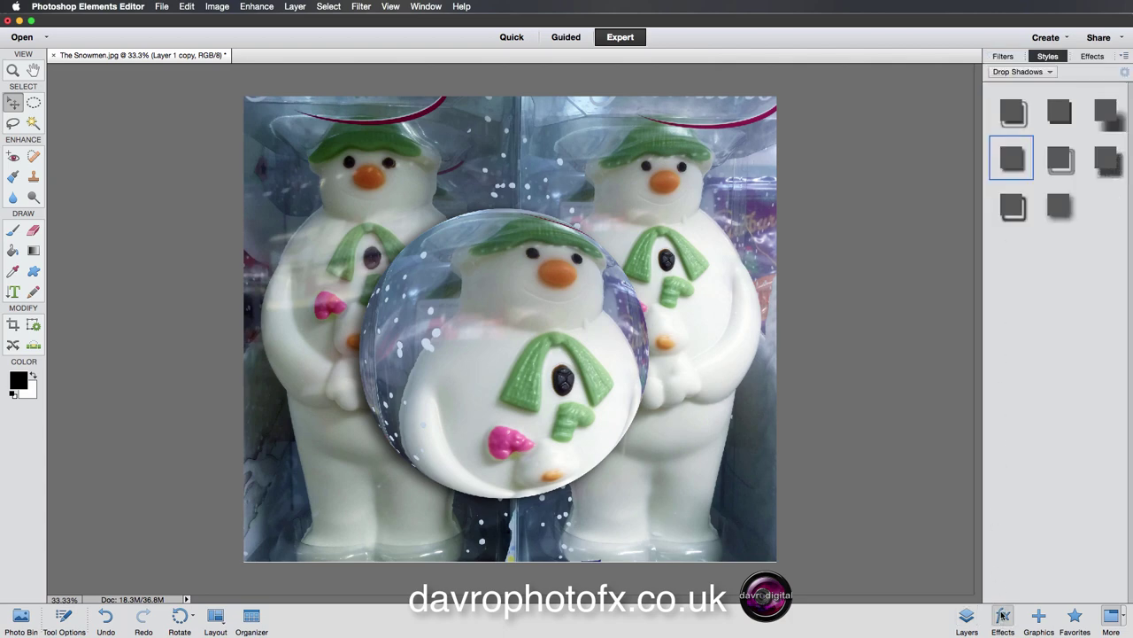
click(1018, 72)
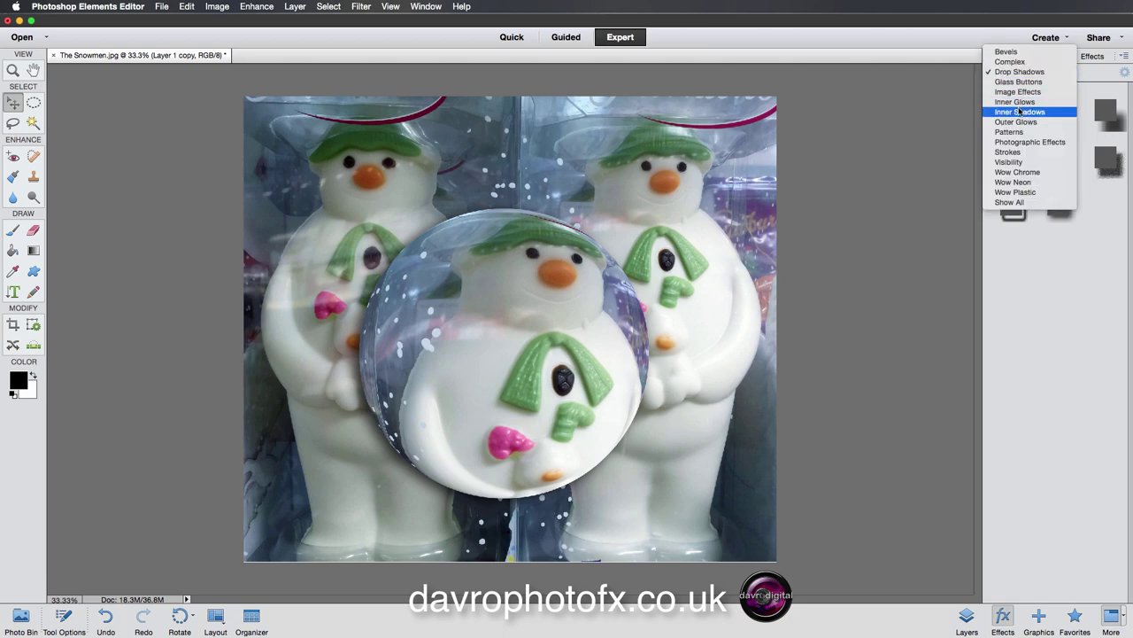
click(1015, 81)
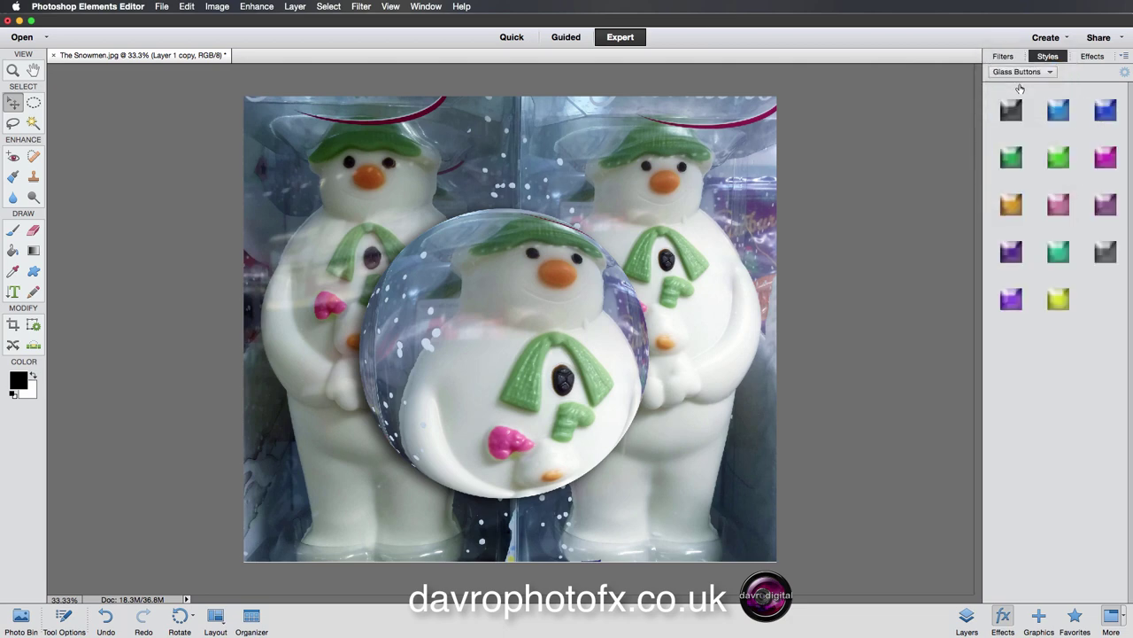
click(1060, 110)
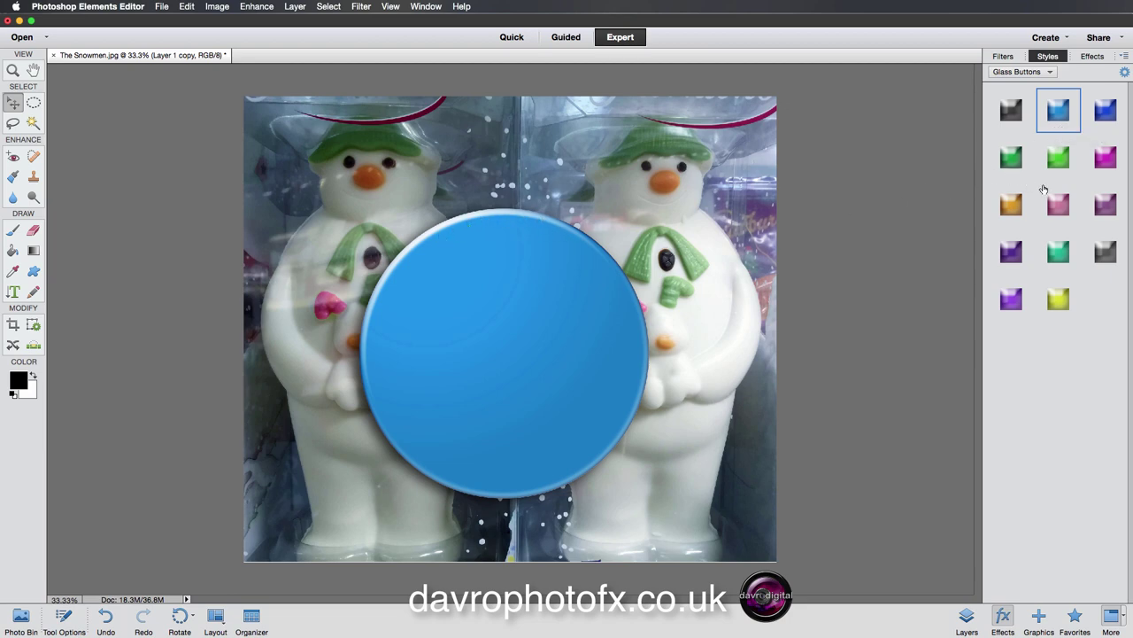
click(1013, 293)
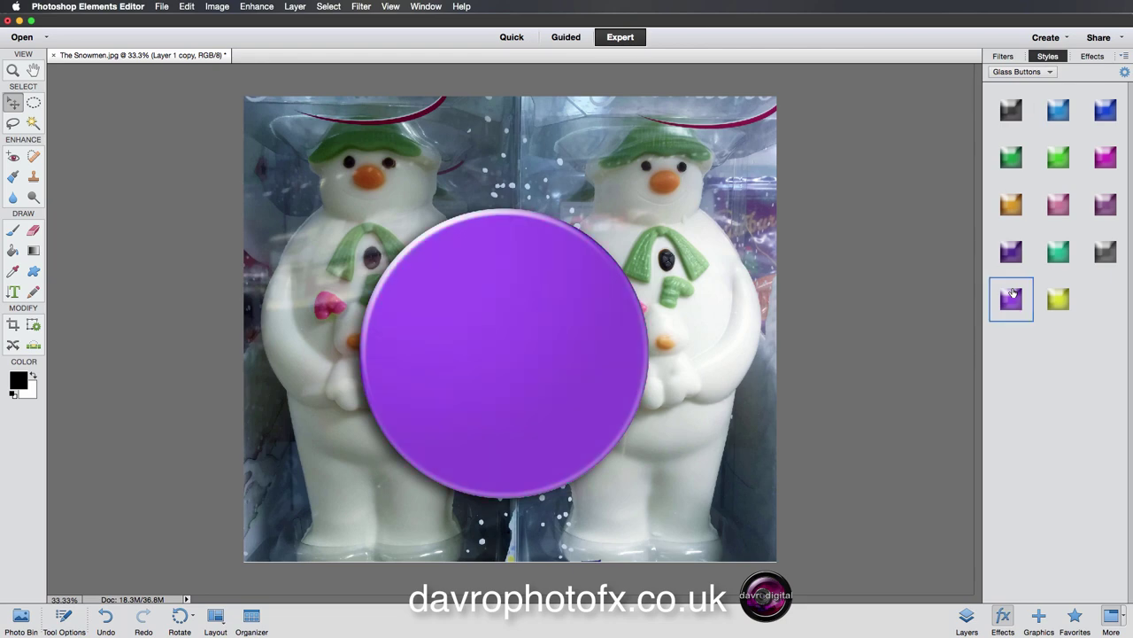
Step: Try the light blue and purple Wow Plastic styles on the copied circle, and settle on the dark blue one
click(1011, 73)
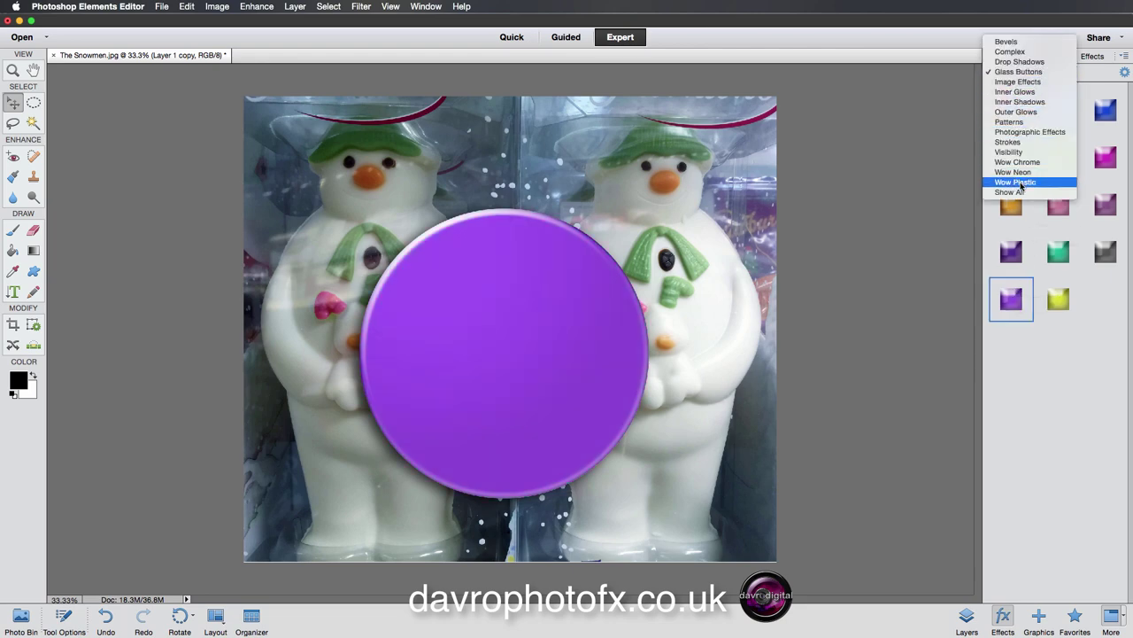
click(1021, 184)
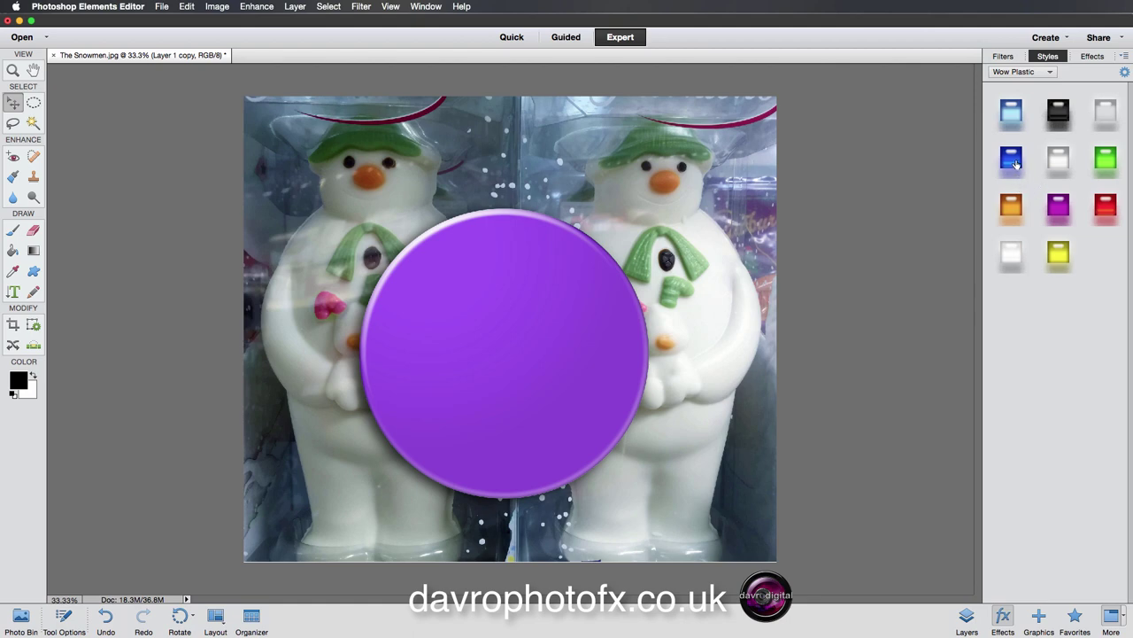
click(1013, 107)
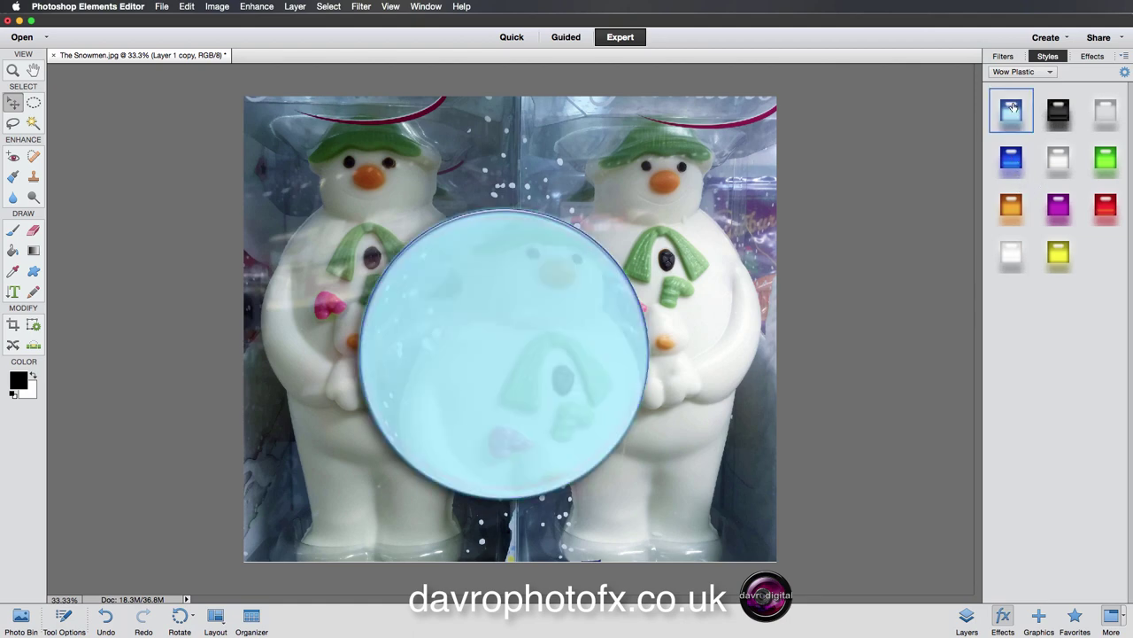
click(1015, 157)
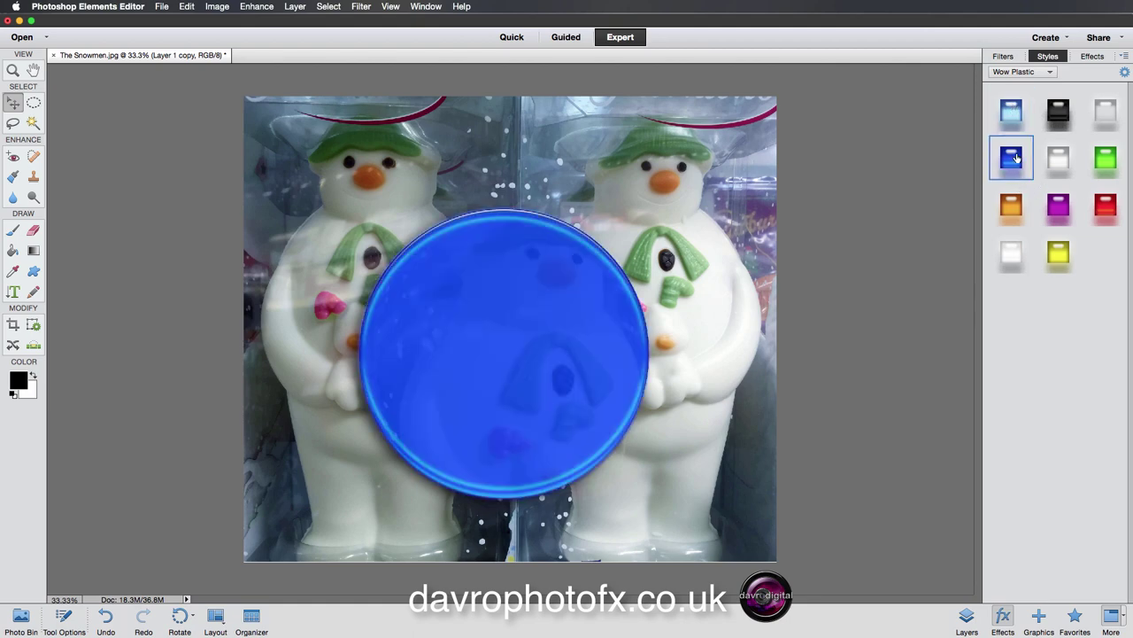
click(1045, 200)
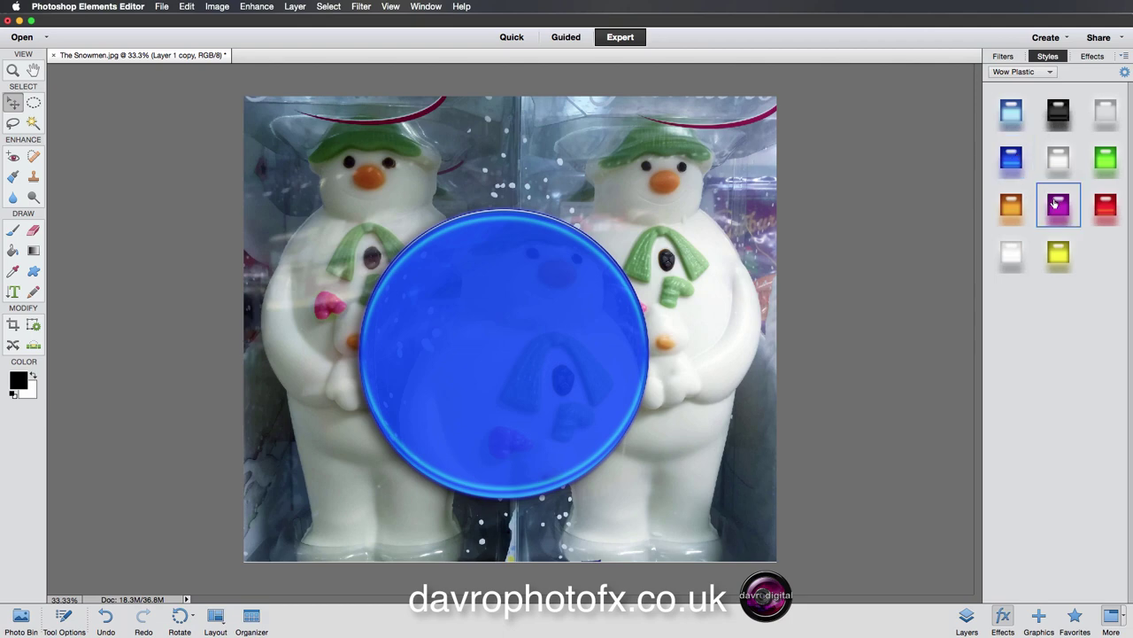
click(1013, 162)
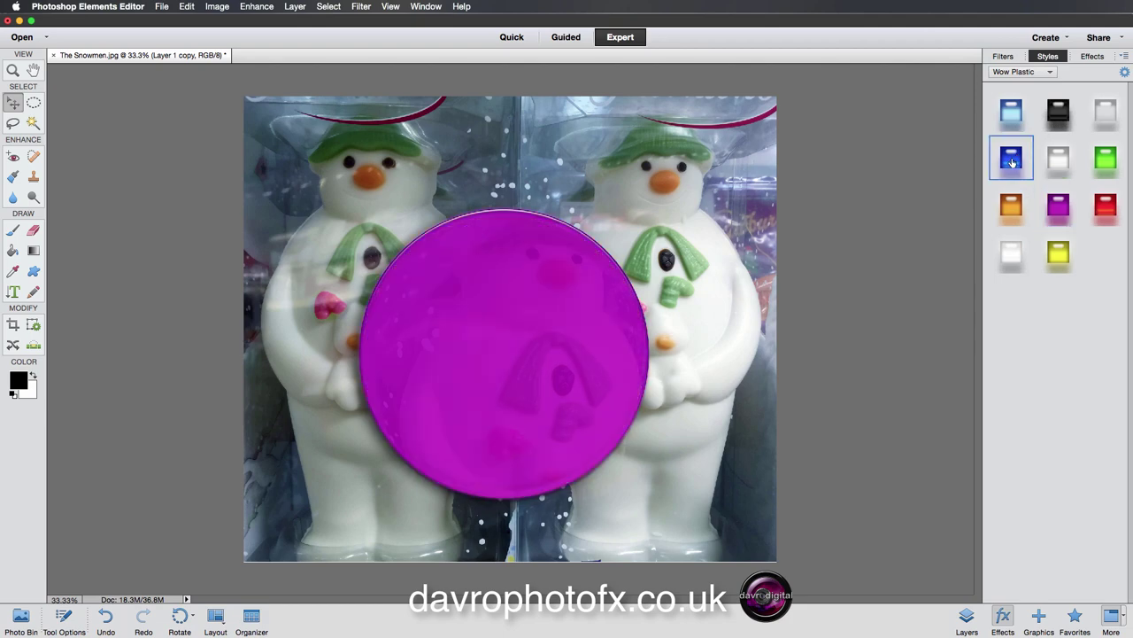
Step: Set the blend mode of the copied circle layer to Soft Light
click(967, 617)
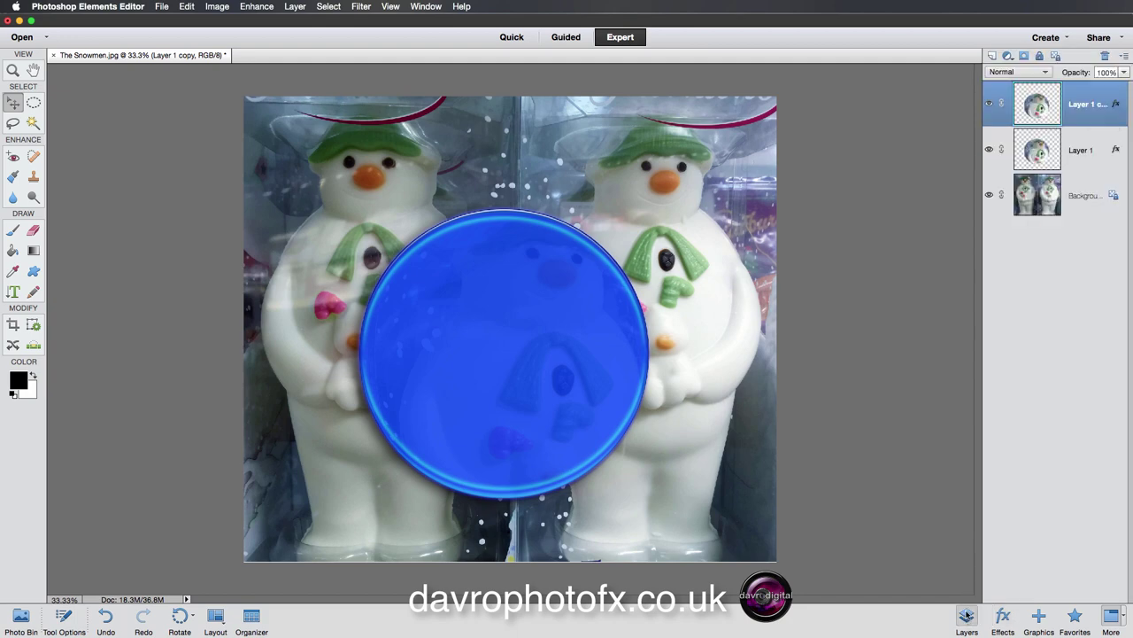
click(1029, 74)
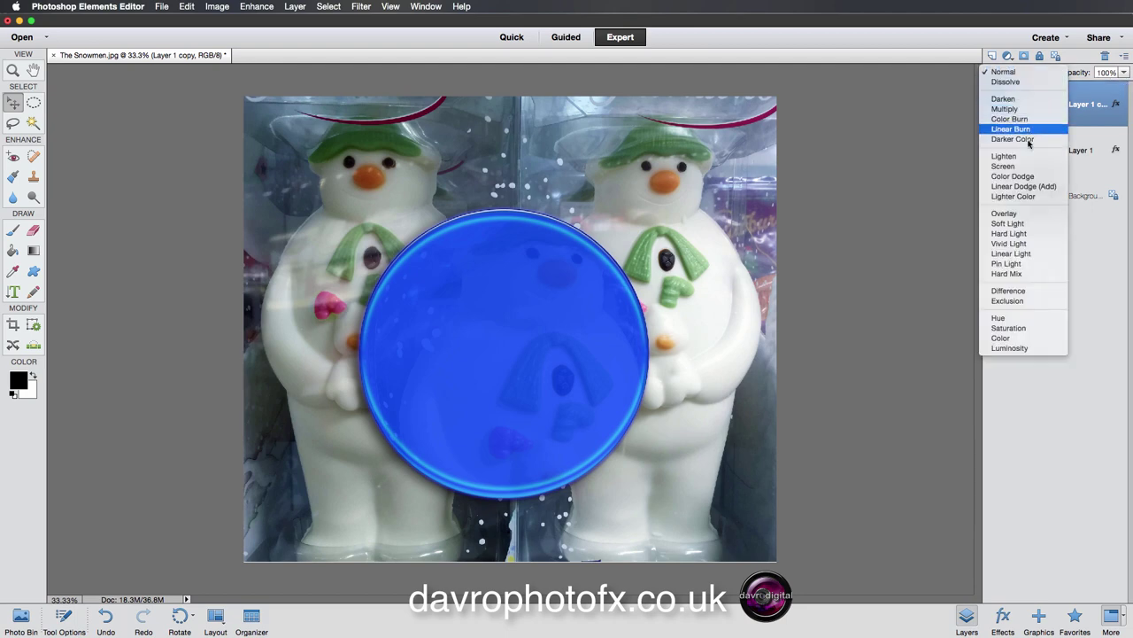
click(1030, 223)
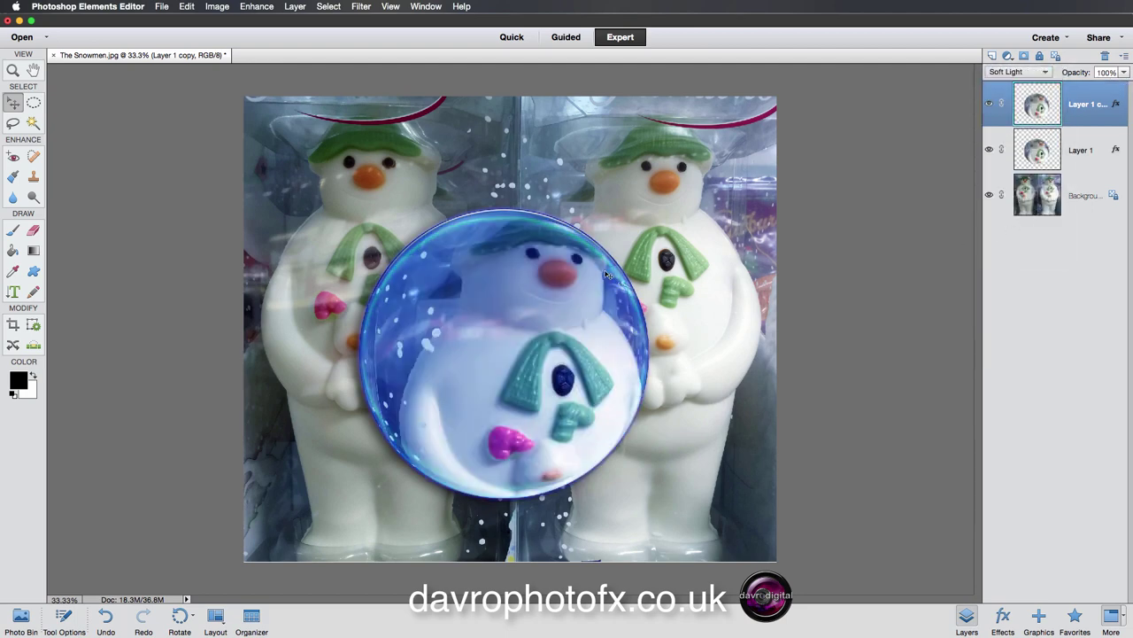
Step: Turn off the drop shadow and the glow in the copied circle's layer style
double_click(1116, 104)
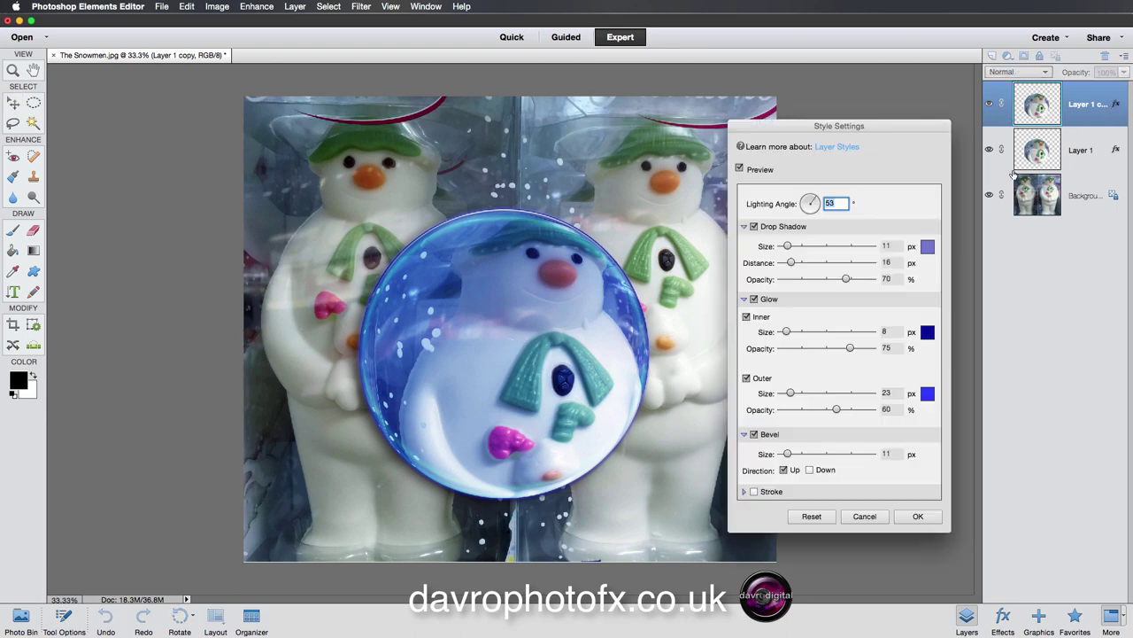
click(753, 227)
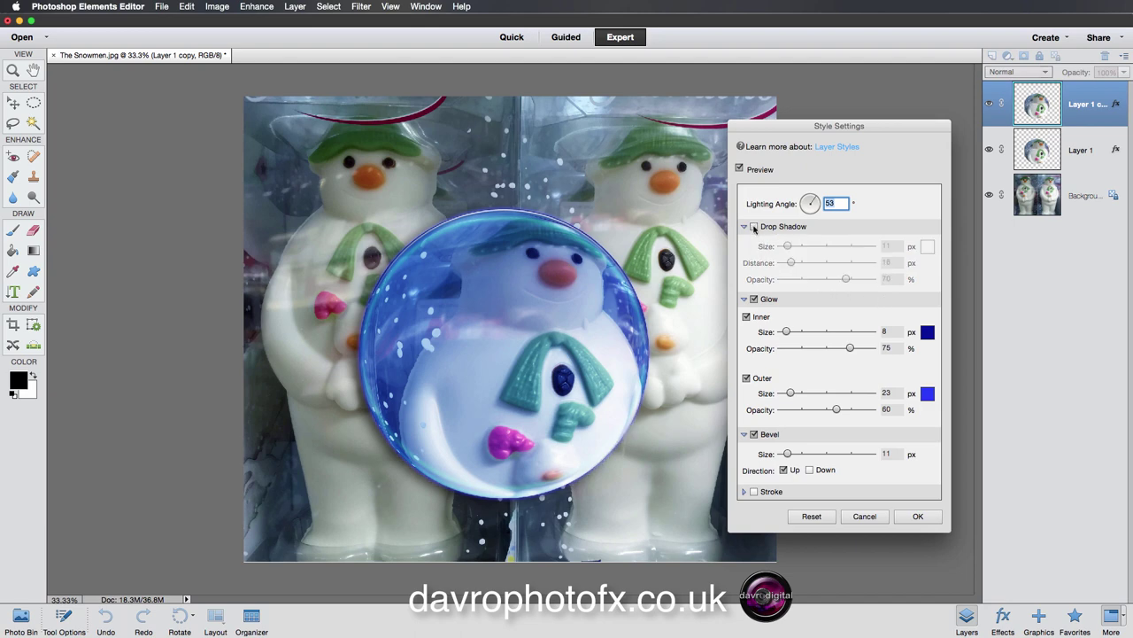
click(753, 227)
click(753, 226)
click(755, 299)
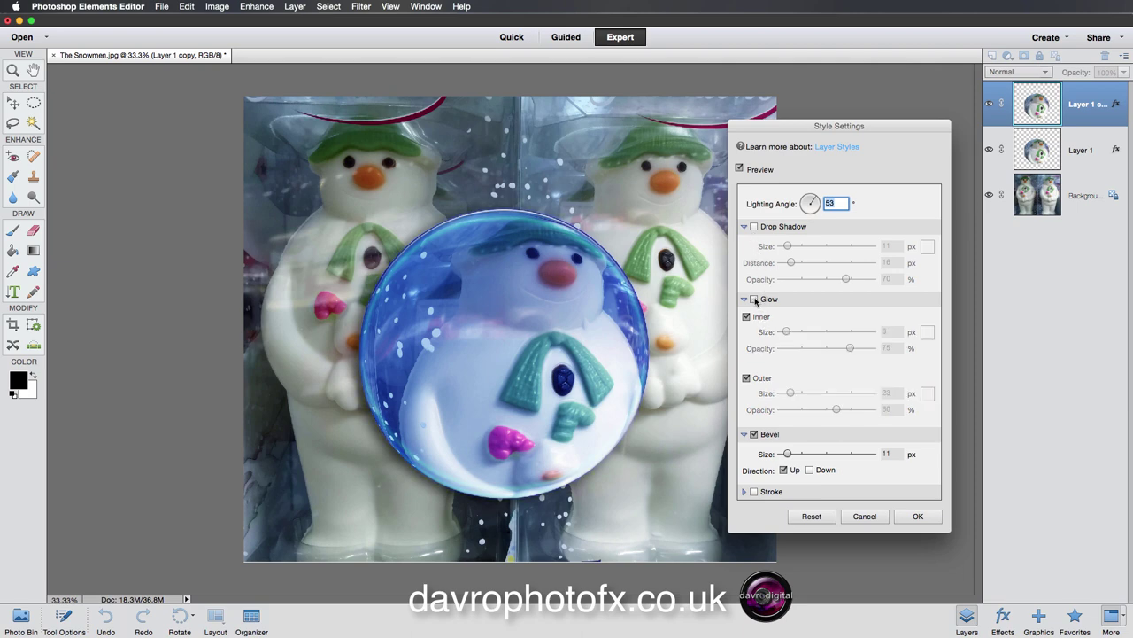
click(754, 299)
click(754, 299)
Step: Set the copied circle's bevel size to 73 px and its lighting angle to 50°
click(755, 434)
click(755, 434)
drag(788, 453, 802, 453)
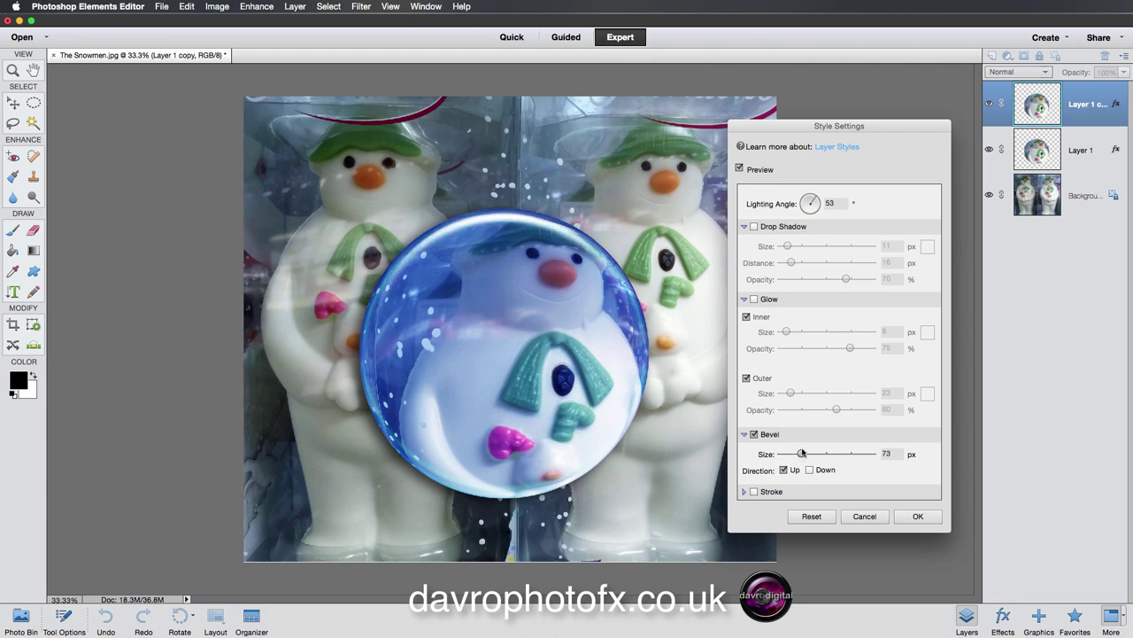
click(811, 205)
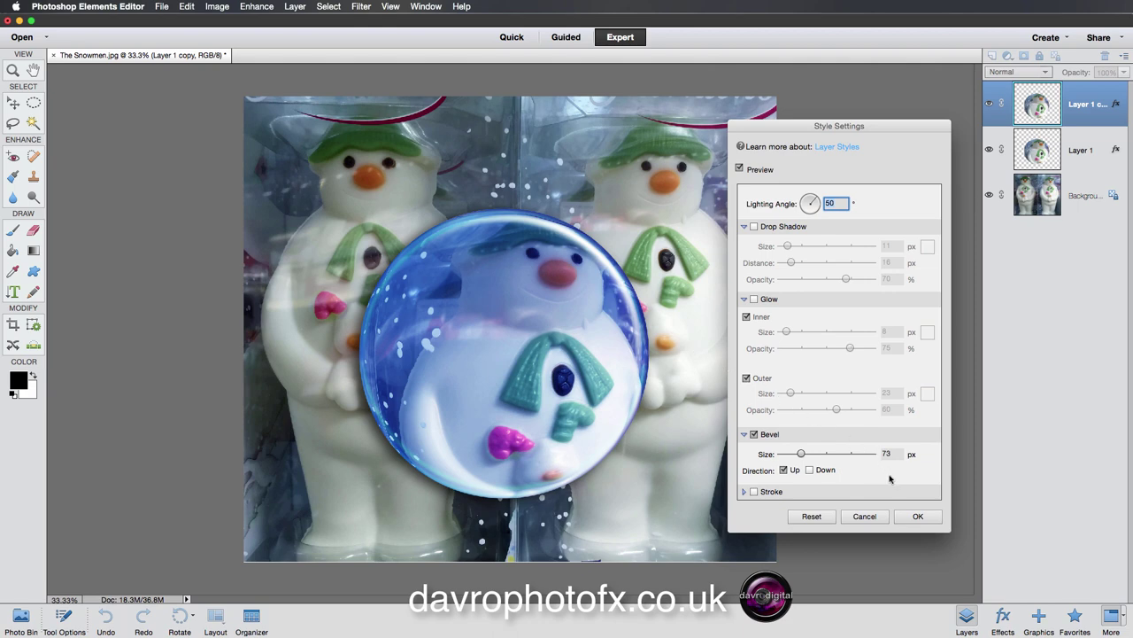
Step: Accept the copied circle's style settings and lower that layer's opacity to 43%, comparing the image with the layer hidden
click(918, 516)
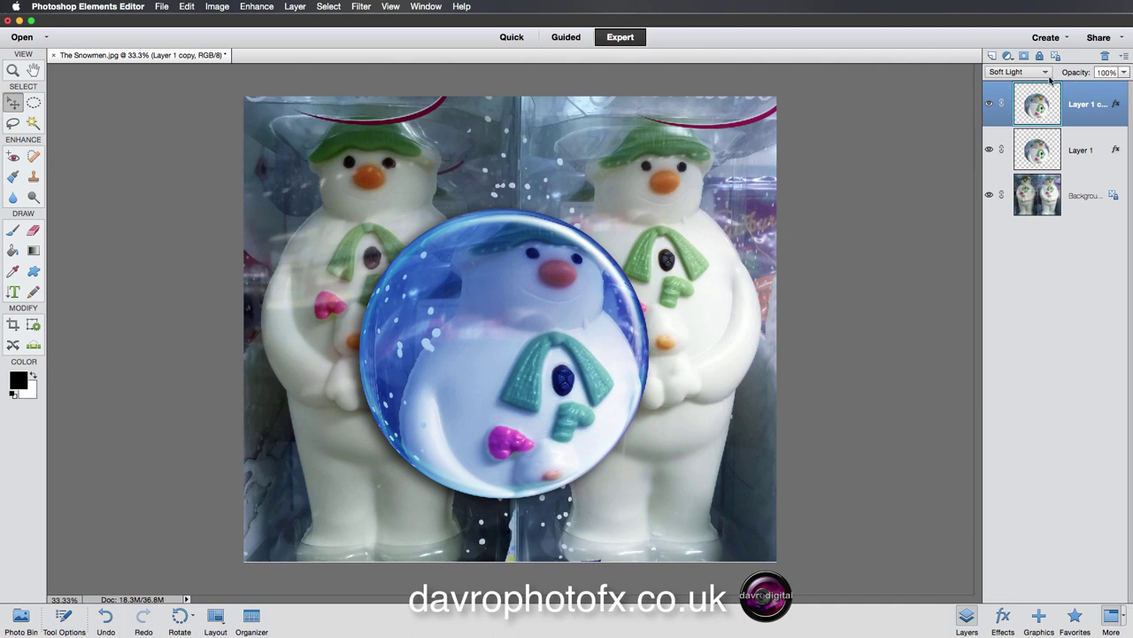
drag(1082, 75, 1051, 75)
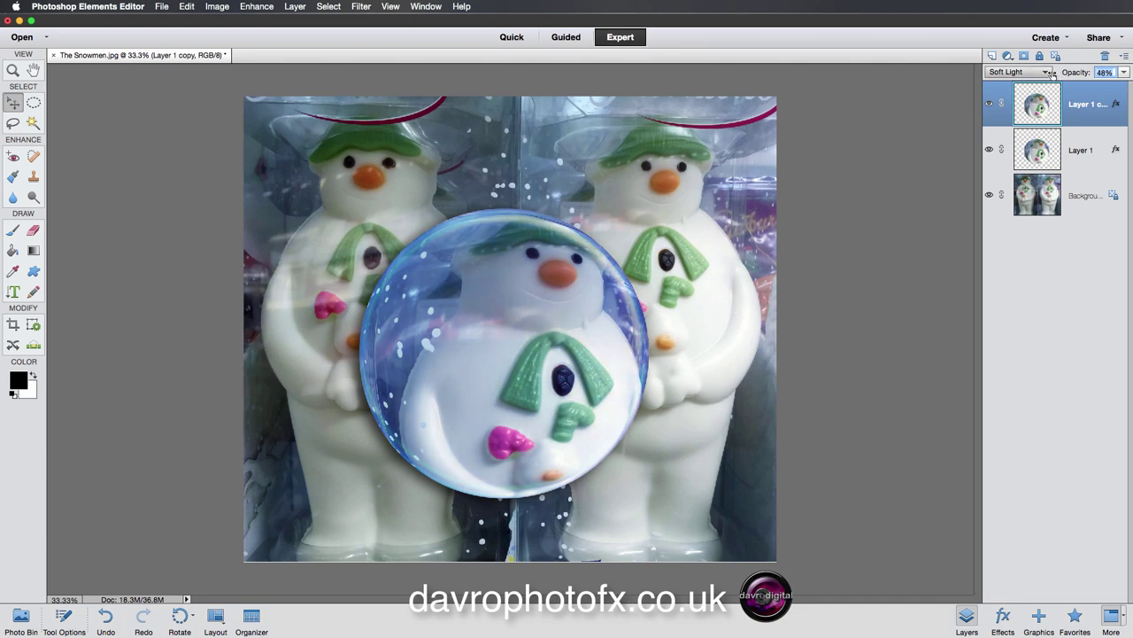
click(990, 103)
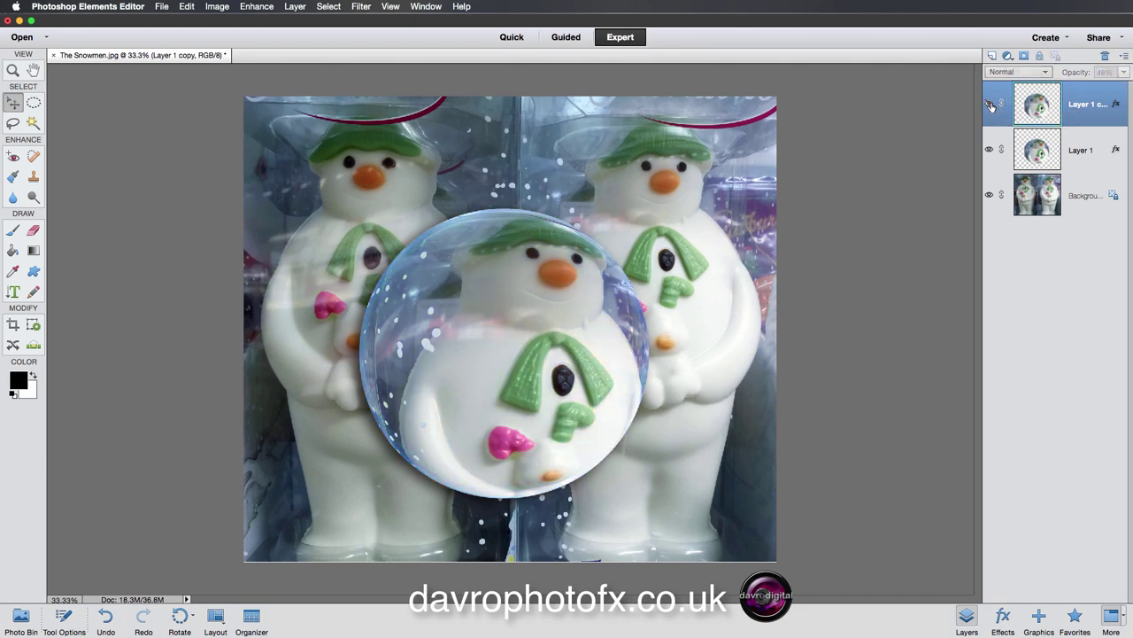
click(990, 104)
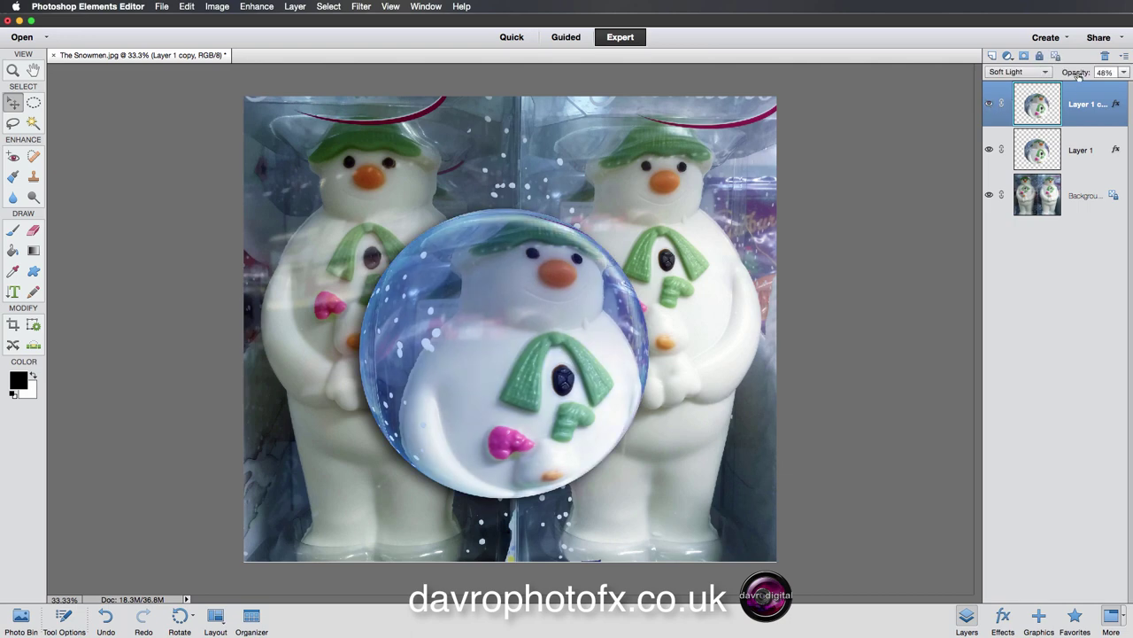
drag(1078, 75, 1072, 78)
Step: In Layer 1's style settings, set the inner glow size to 111 px, the drop shadow distance to 63 px and the lighting angle to 48°
double_click(1116, 152)
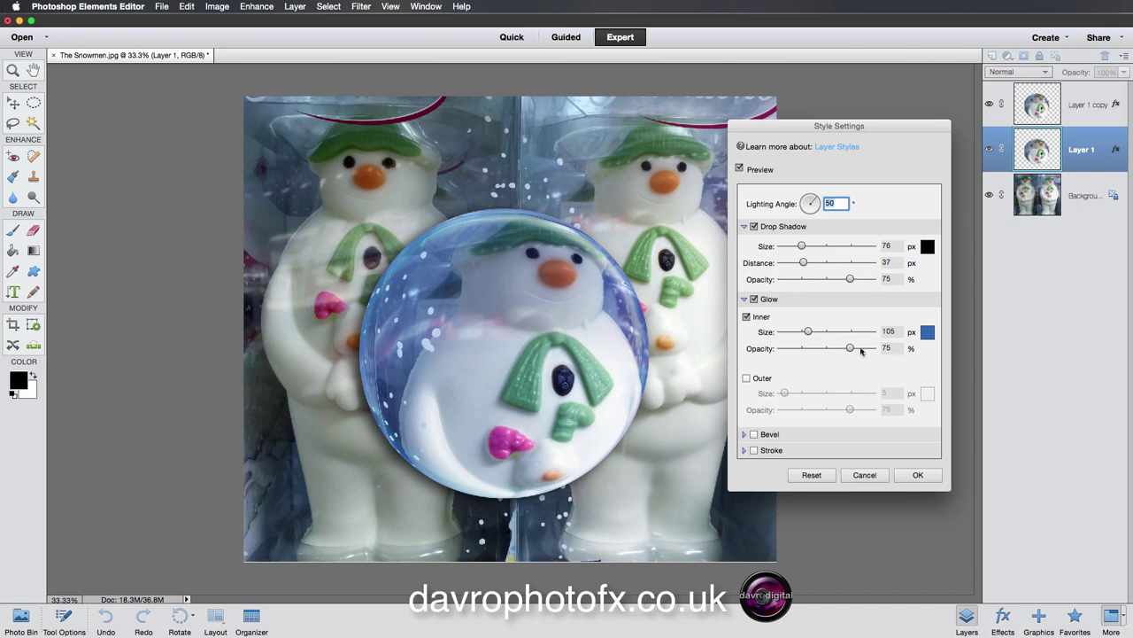
mouse_move(806, 332)
mouse_down()
mouse_move(793, 333)
mouse_move(808, 333)
mouse_up()
drag(440, 389, 433, 395)
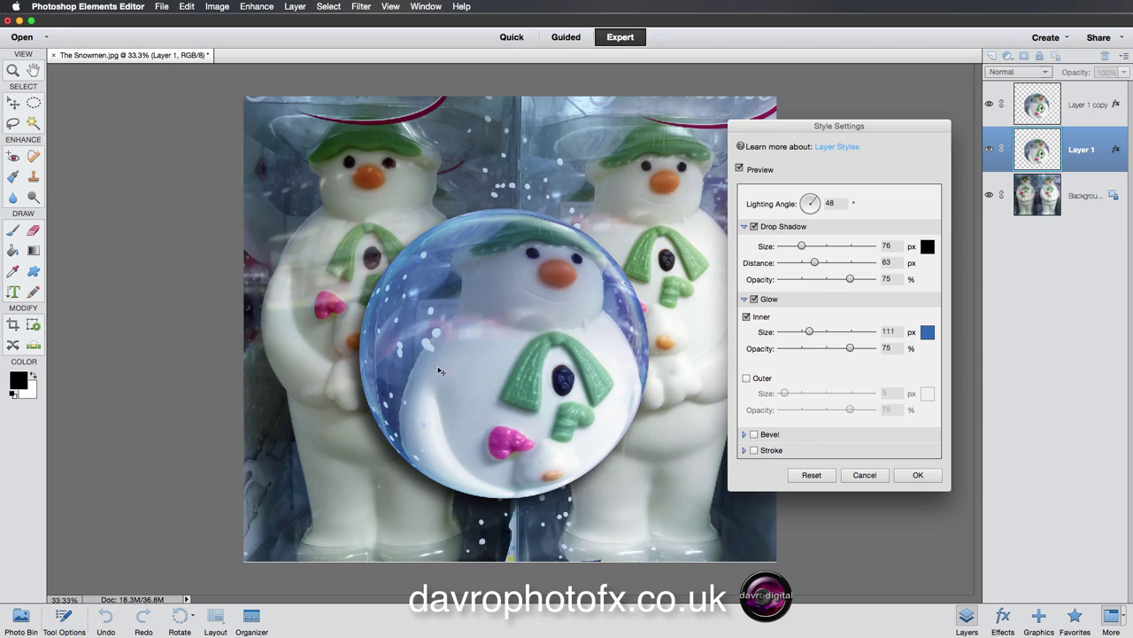
click(920, 475)
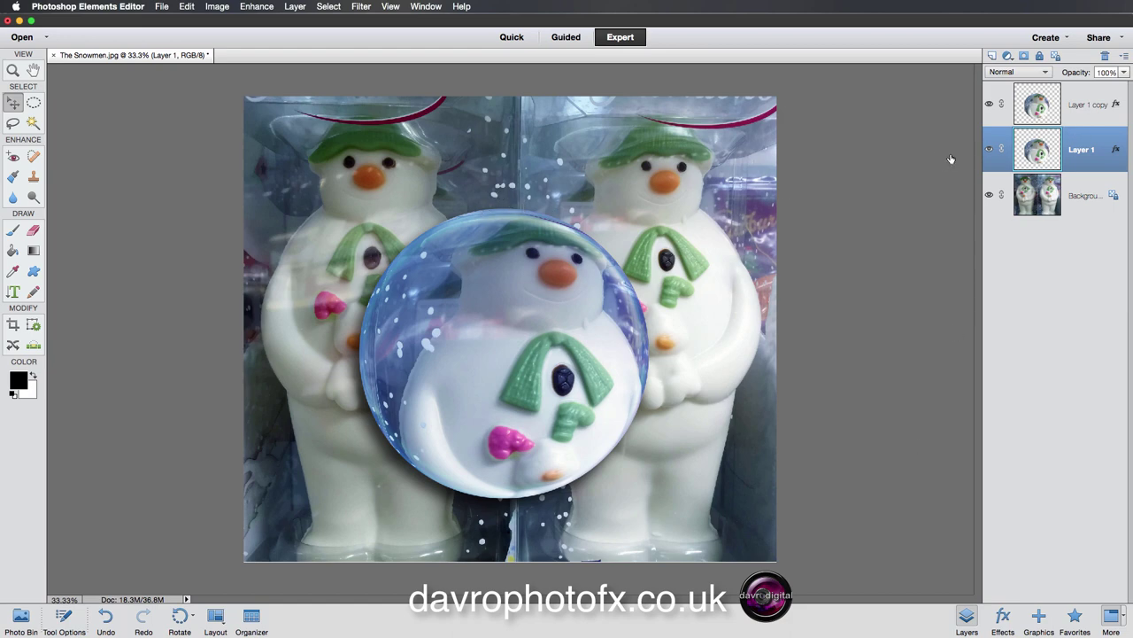
Step: Add an empty layer above the copied circle and draw a small rectangular selection just over the bauble's upper edge for the cap
click(1083, 107)
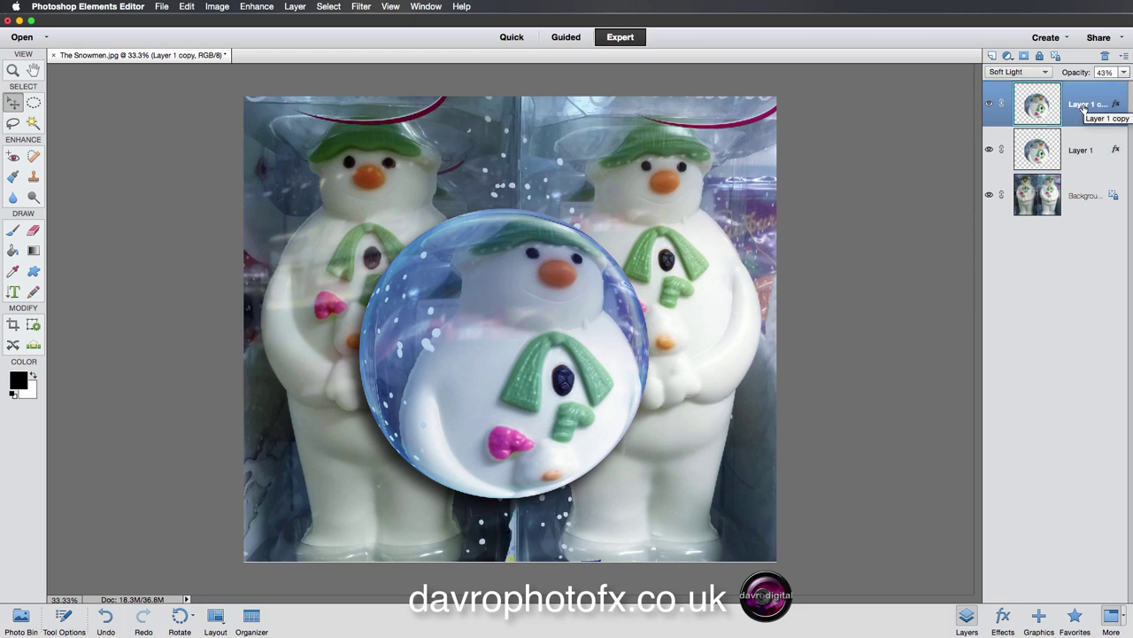
click(992, 55)
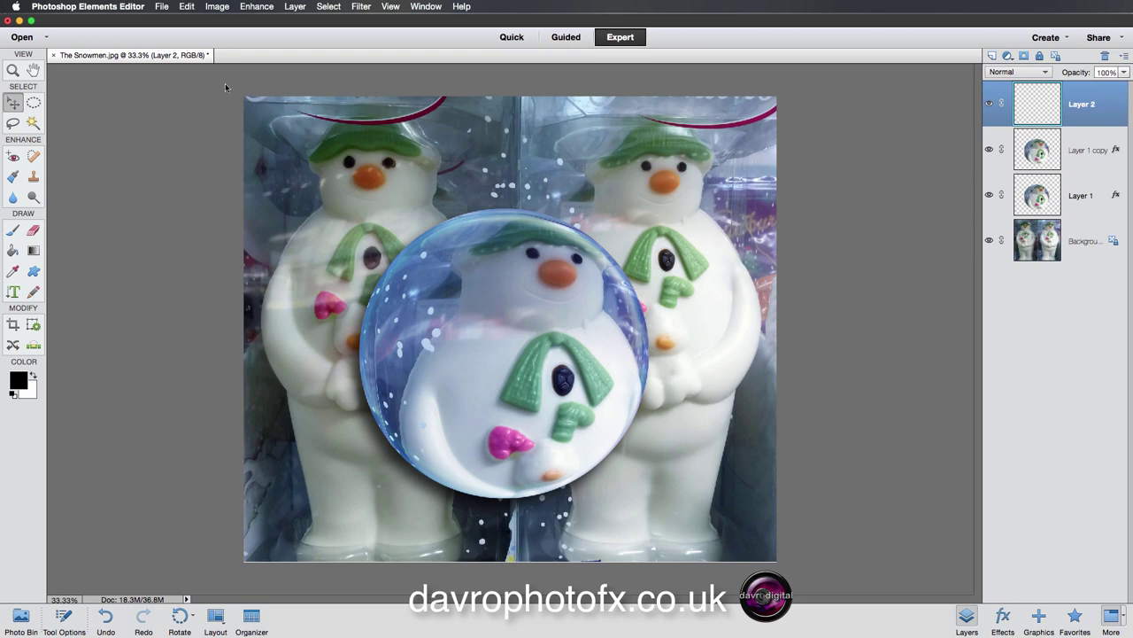
click(34, 104)
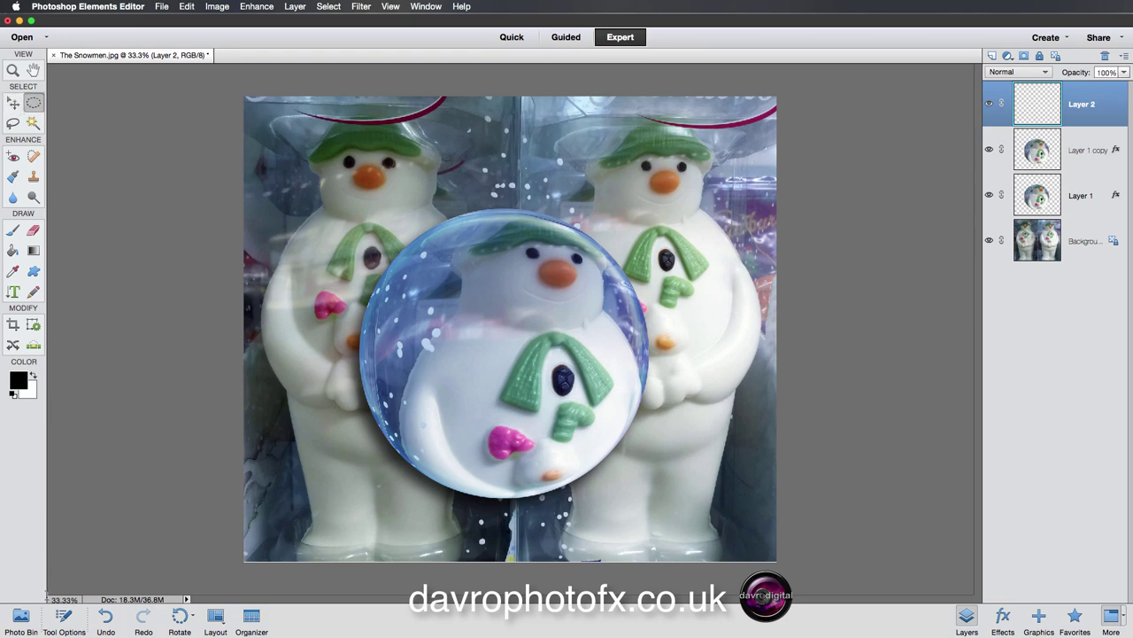
click(62, 624)
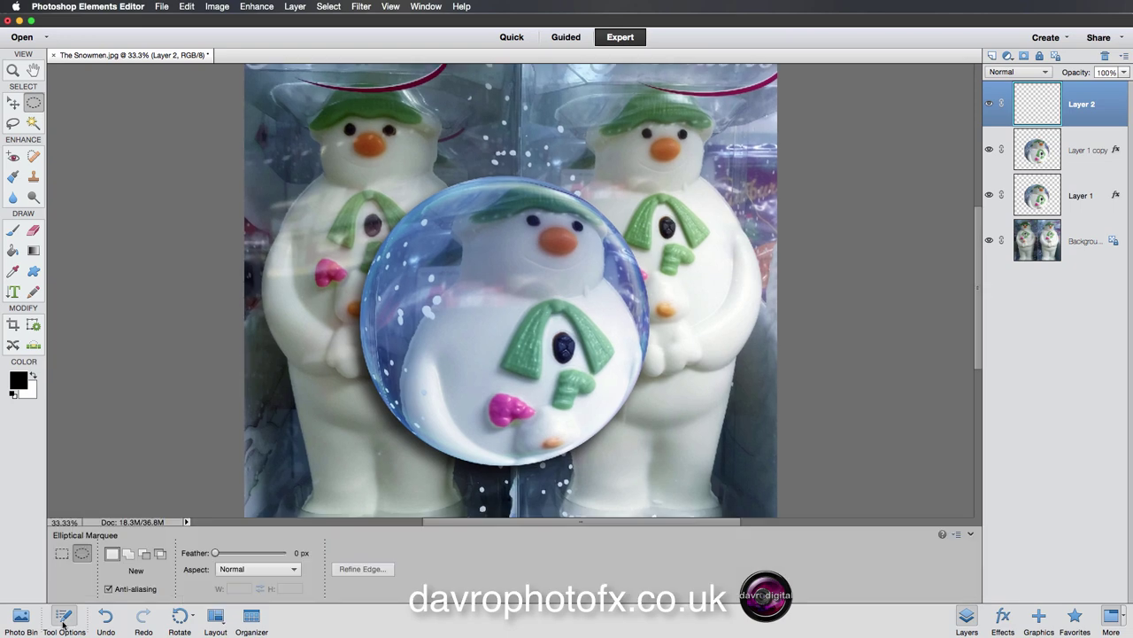
click(61, 554)
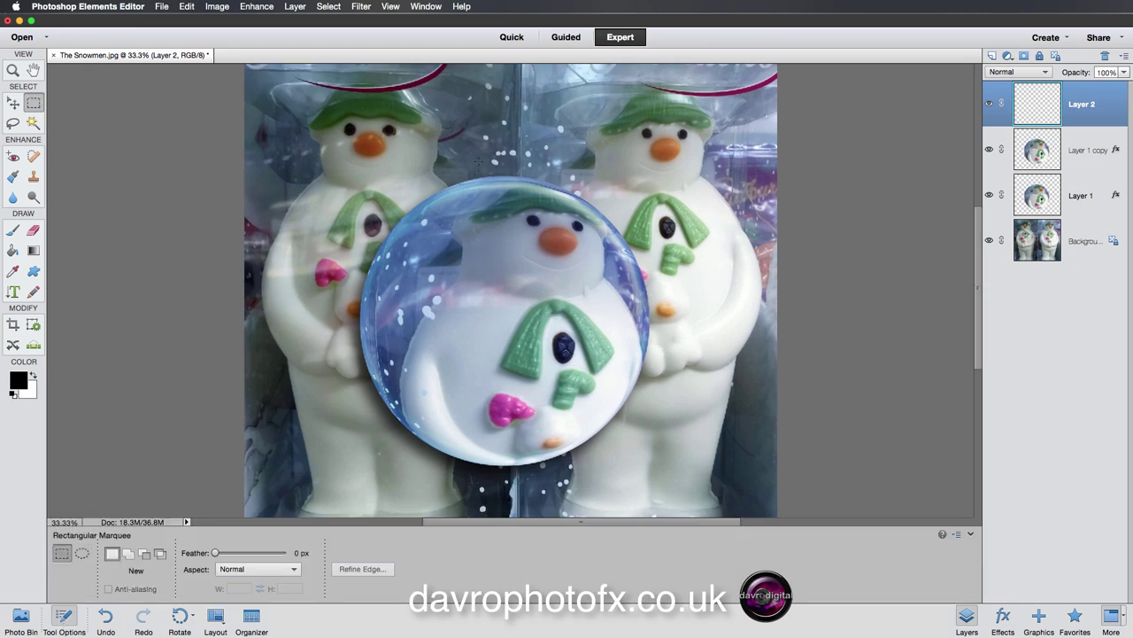
drag(477, 162, 543, 187)
Step: Narrow the cap selection to about 91% of its width and centre it over the bauble's upper edge
click(326, 11)
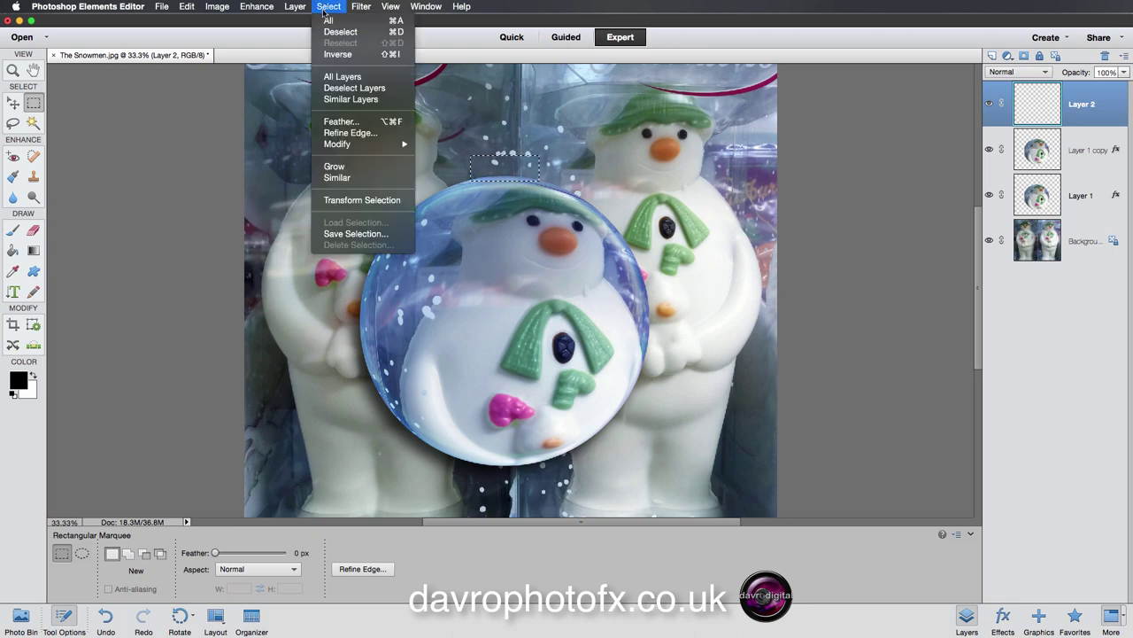
click(354, 199)
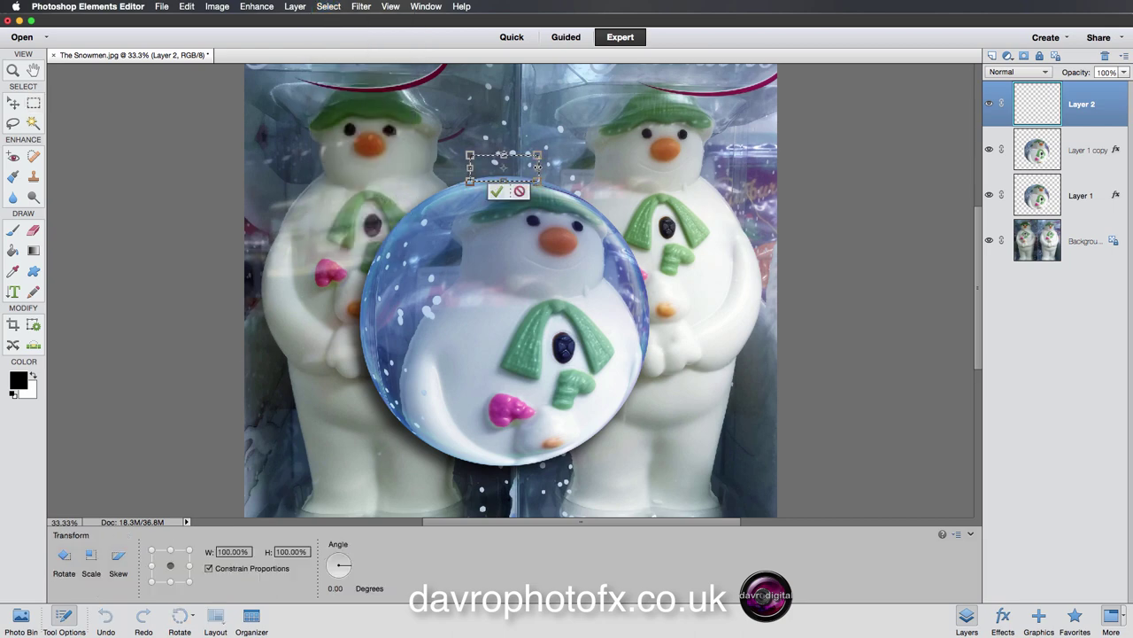
drag(538, 166, 532, 167)
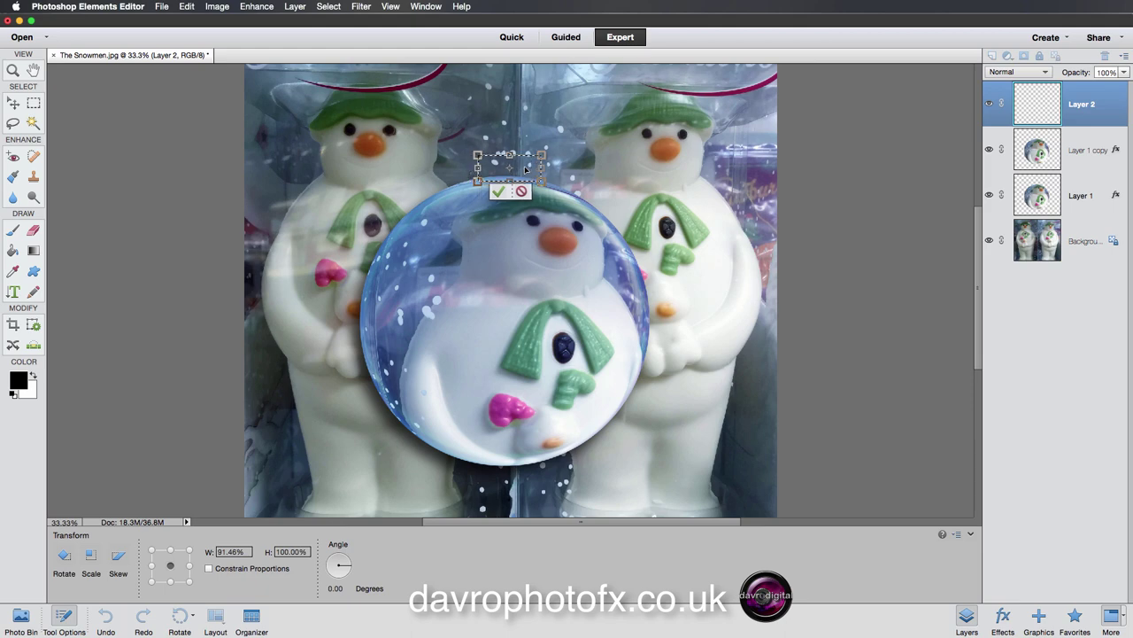
key(Return)
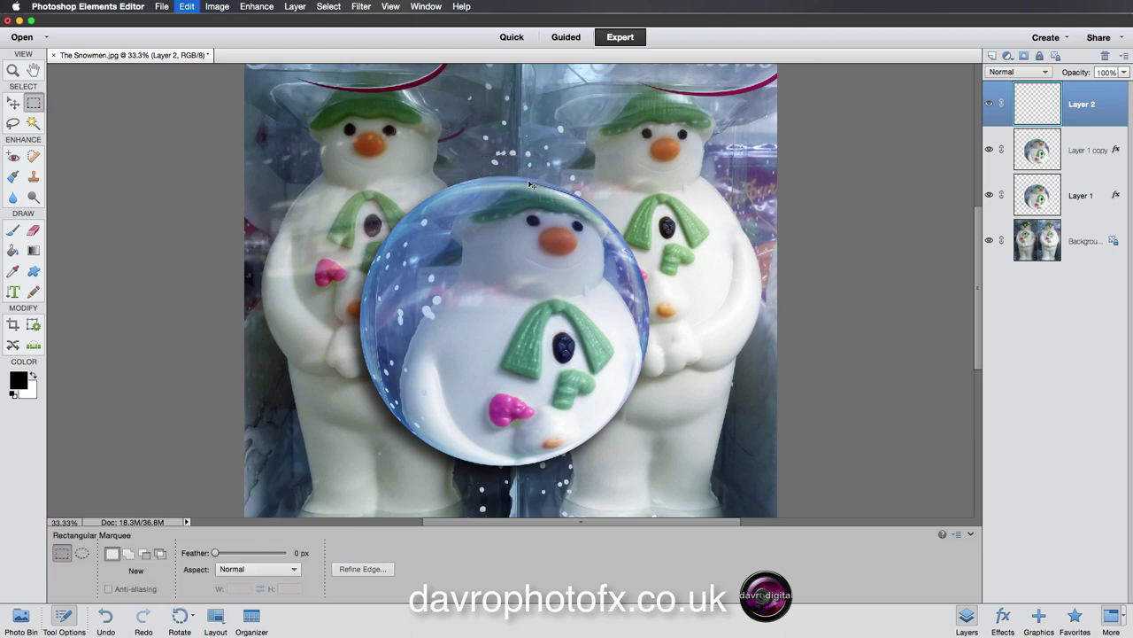
drag(478, 156, 536, 182)
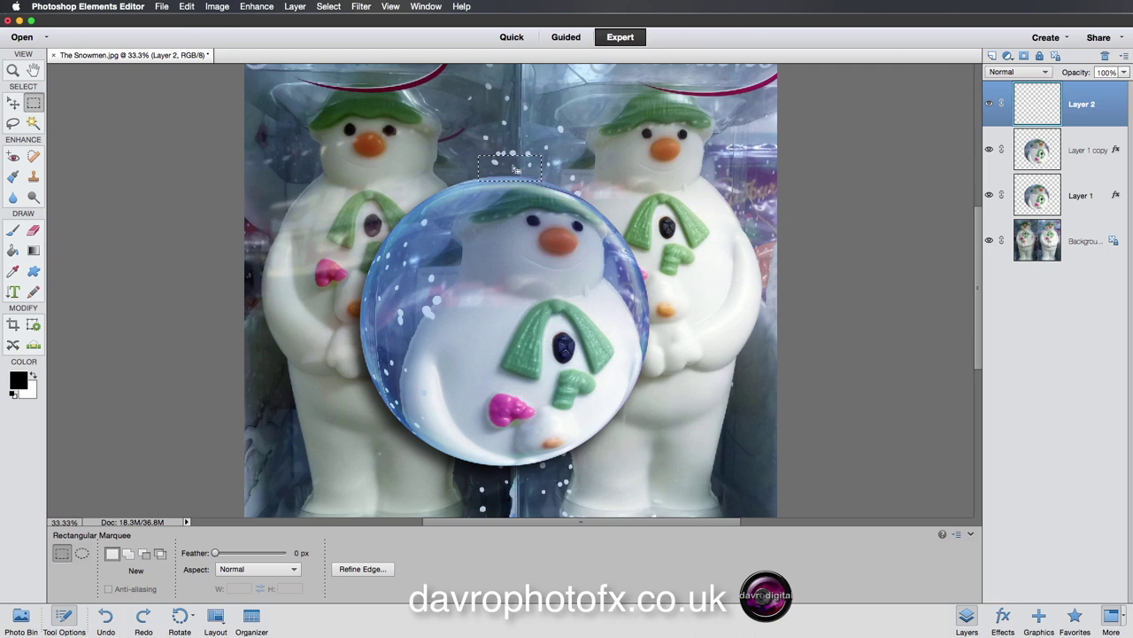
Step: Fill the cap selection with a horizontal linear black-to-white gradient, redrawing it over a shorter span within the dark side
click(31, 254)
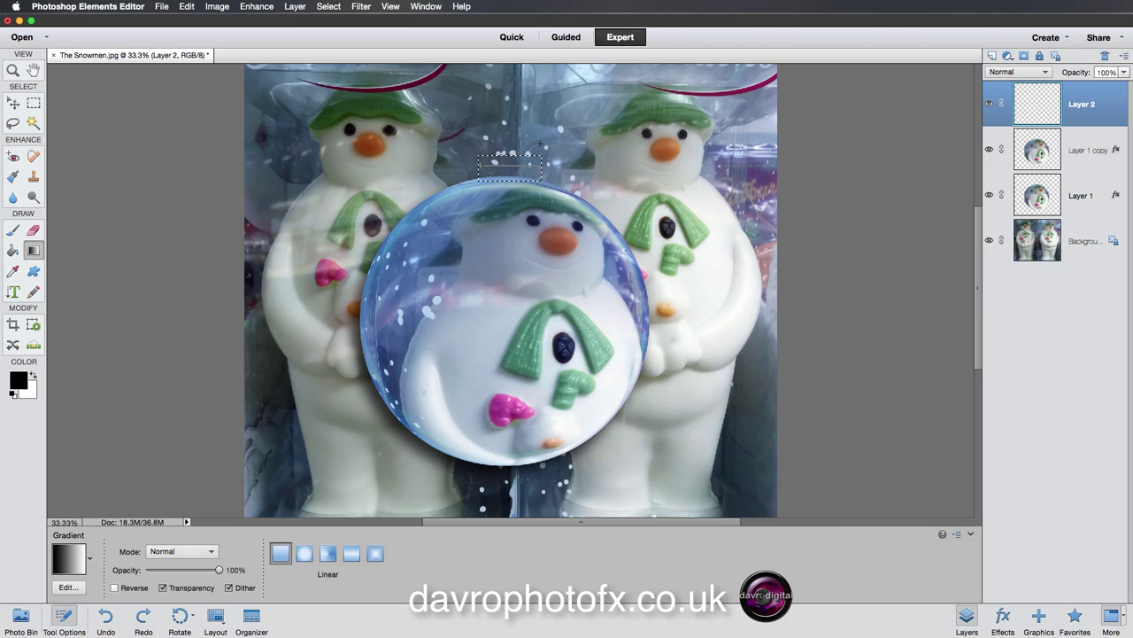
drag(479, 168, 541, 169)
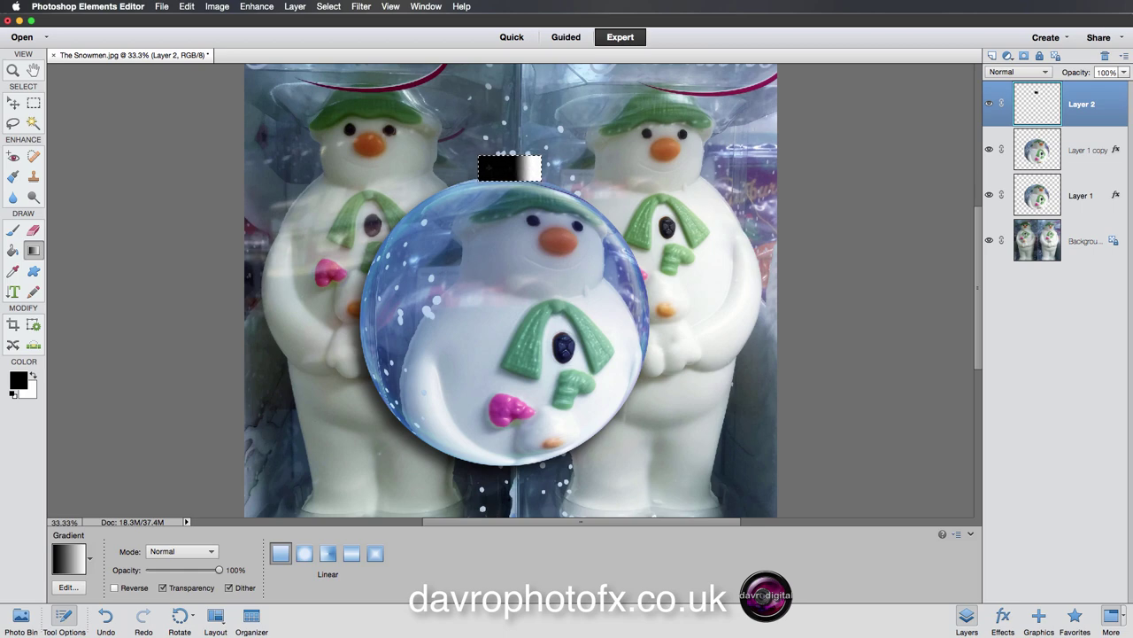
drag(484, 166, 507, 167)
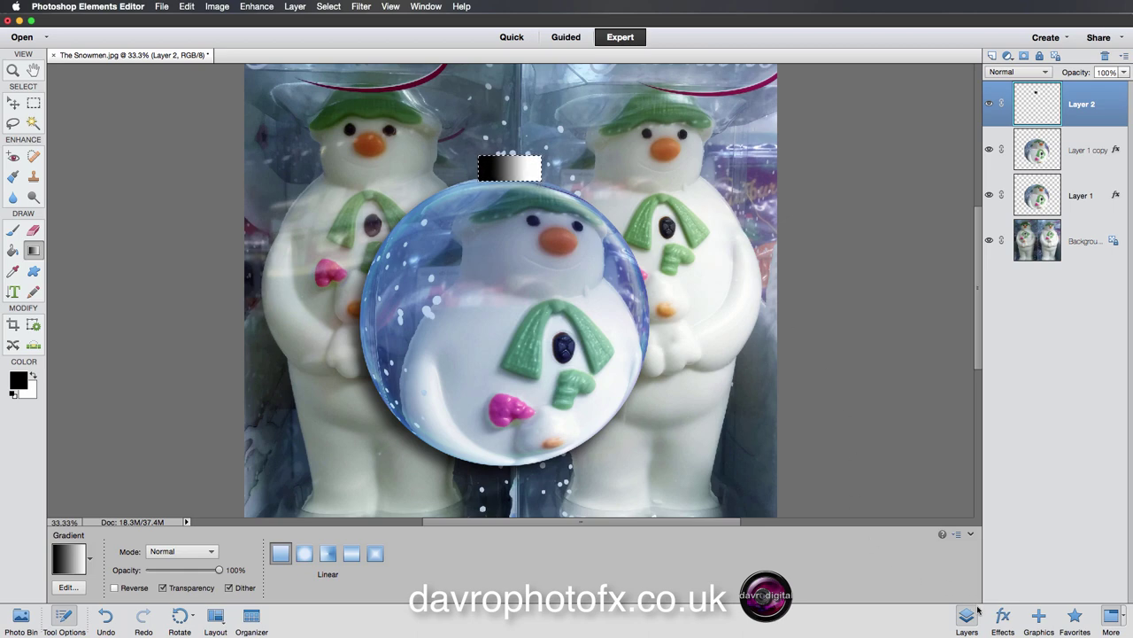
Step: Deselect the gradient cap and apply a style from the Bevels set and one from the Drop Shadows set to it
click(1003, 617)
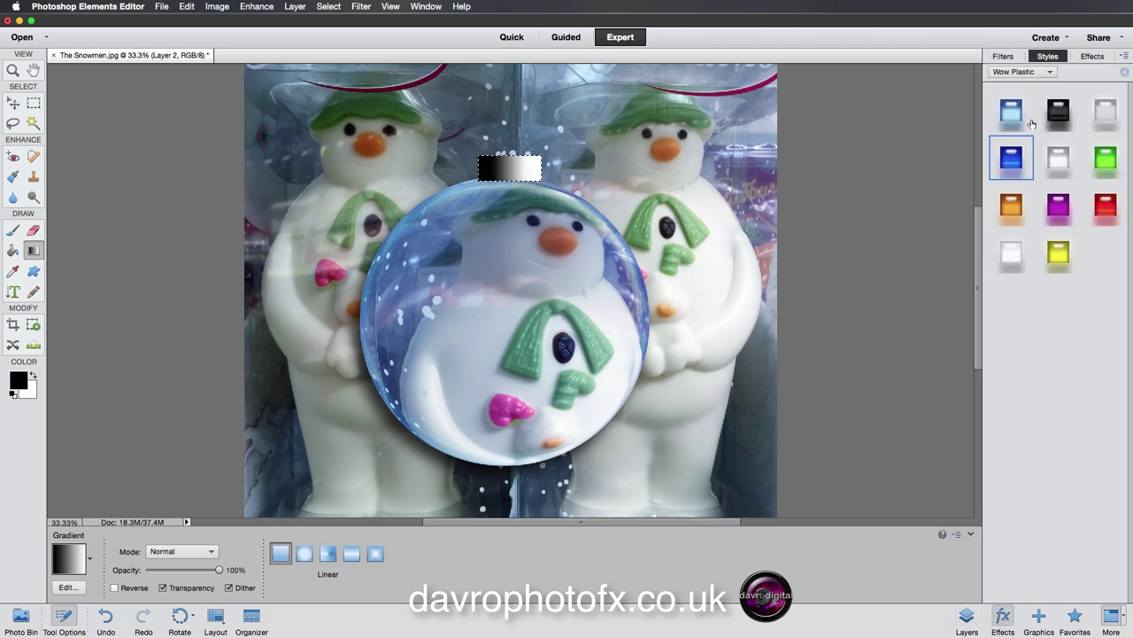
click(1020, 72)
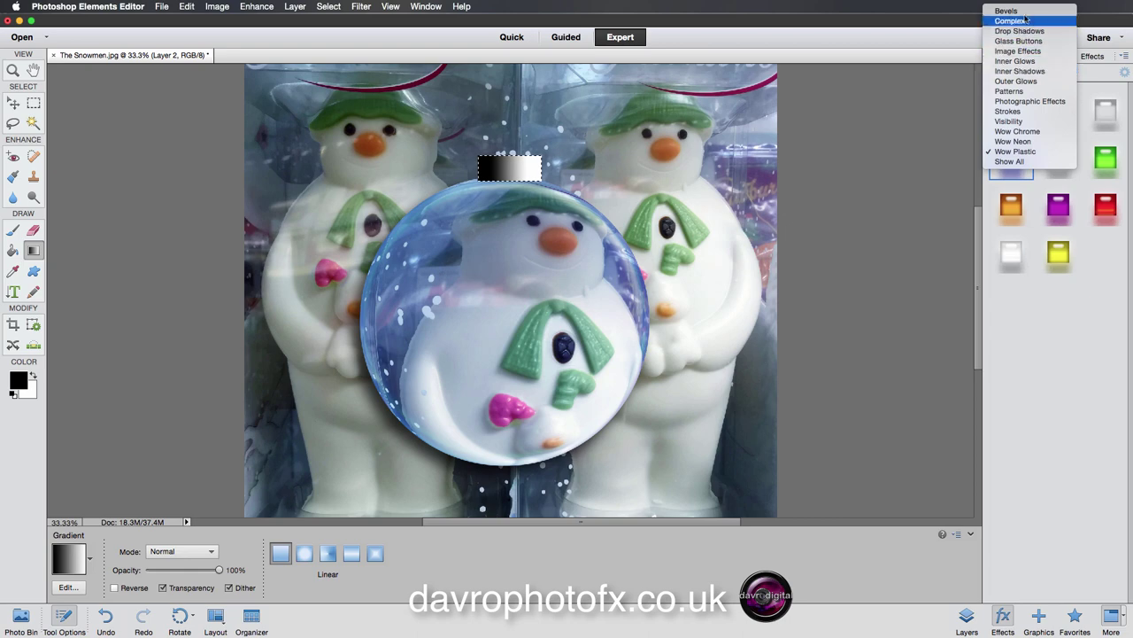
click(1025, 12)
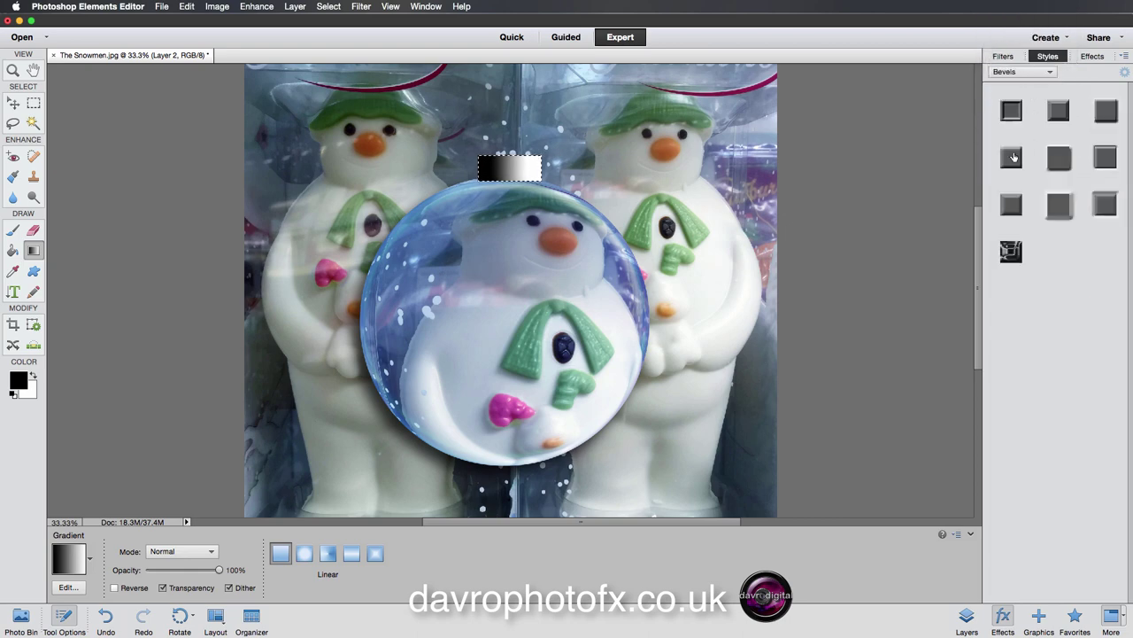
click(1010, 156)
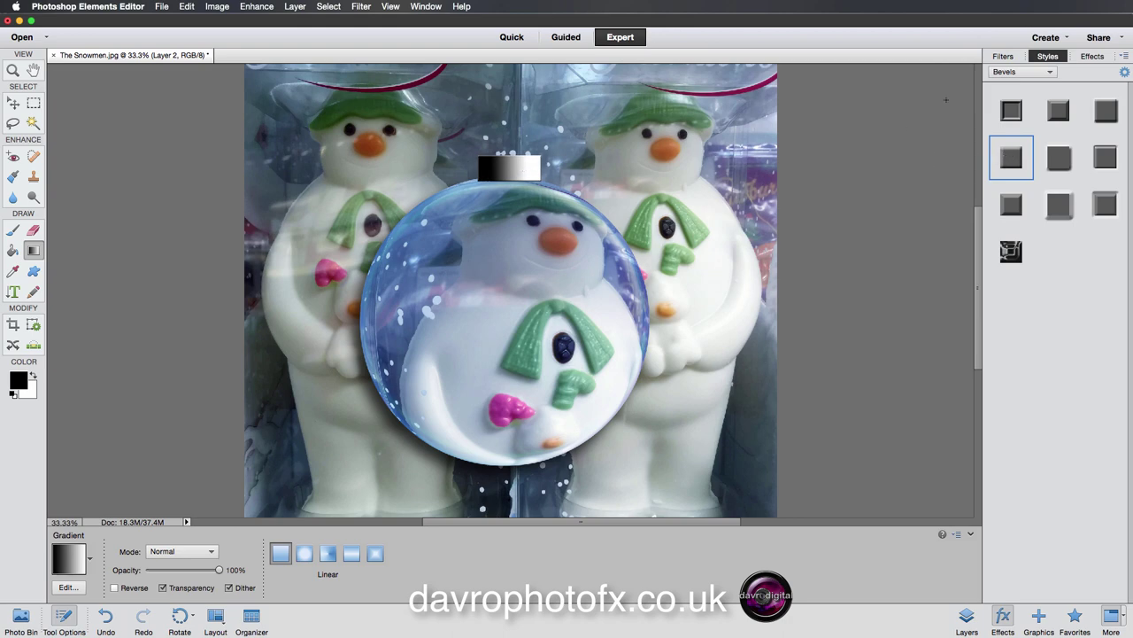
click(1023, 72)
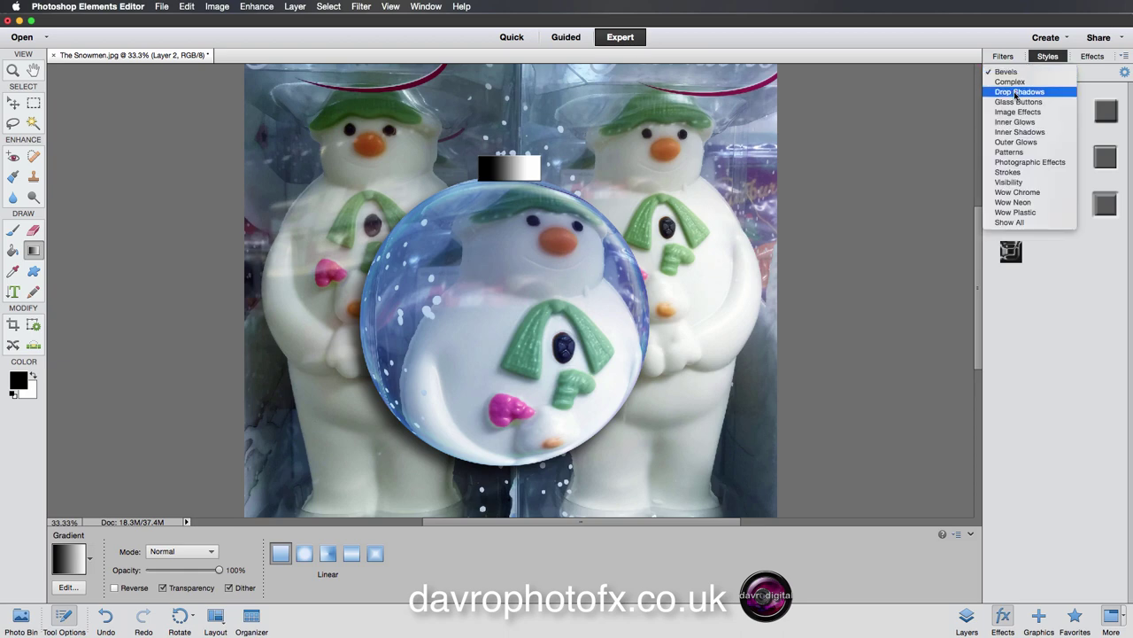
click(1016, 92)
click(1010, 158)
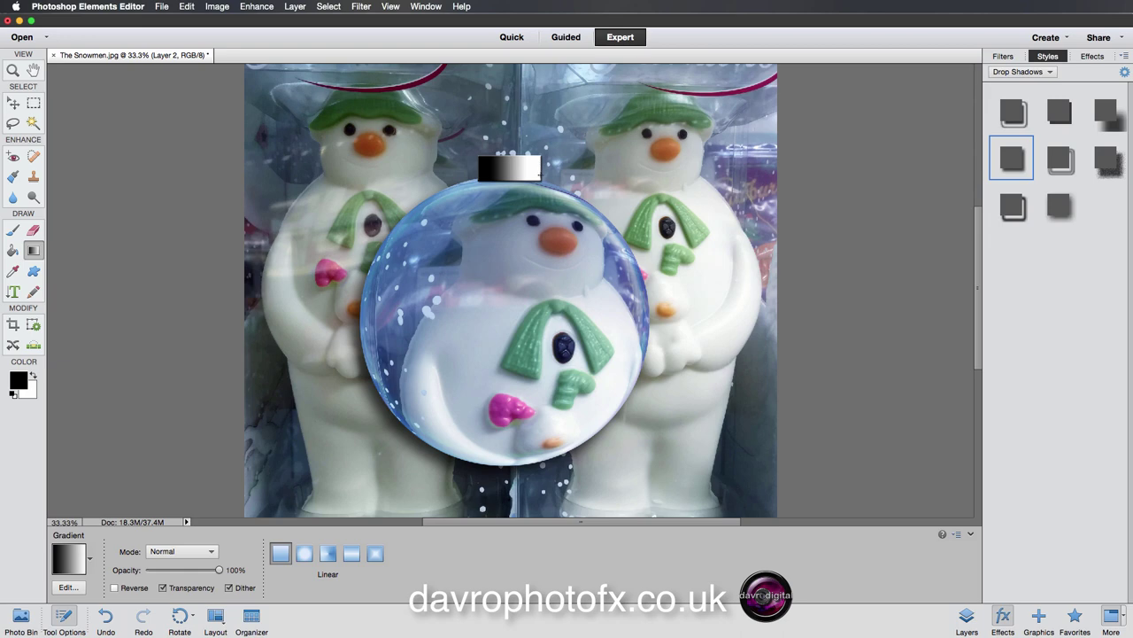
Step: Shift the cap's drop shadow to about 104° and 12 px distance, and fine-tune its size to slightly under 21 px
click(967, 618)
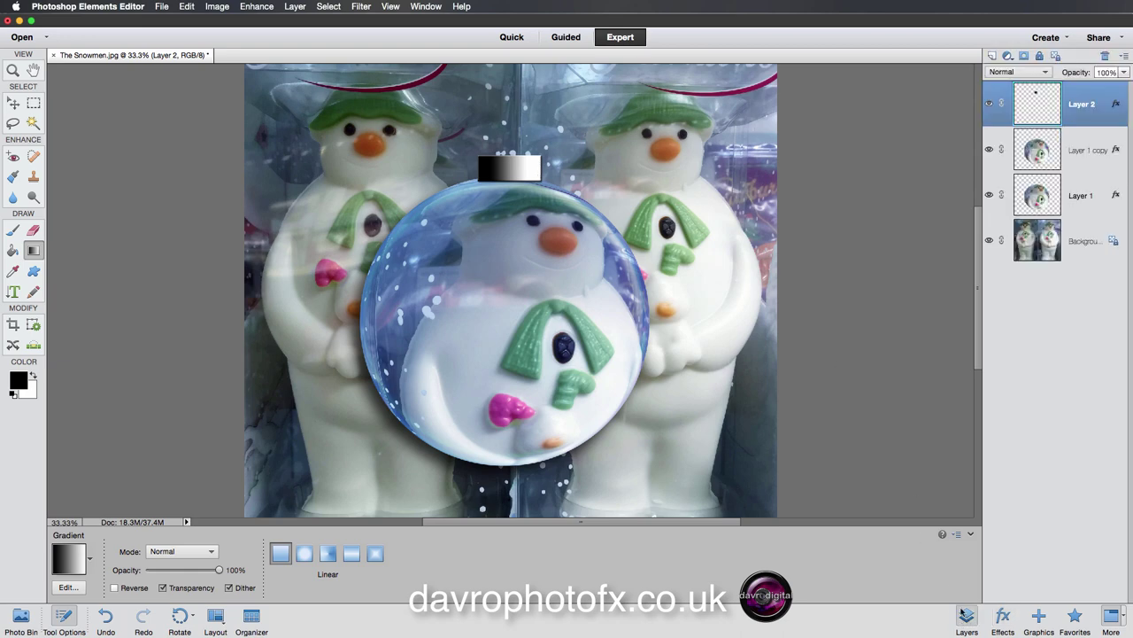
double_click(1115, 104)
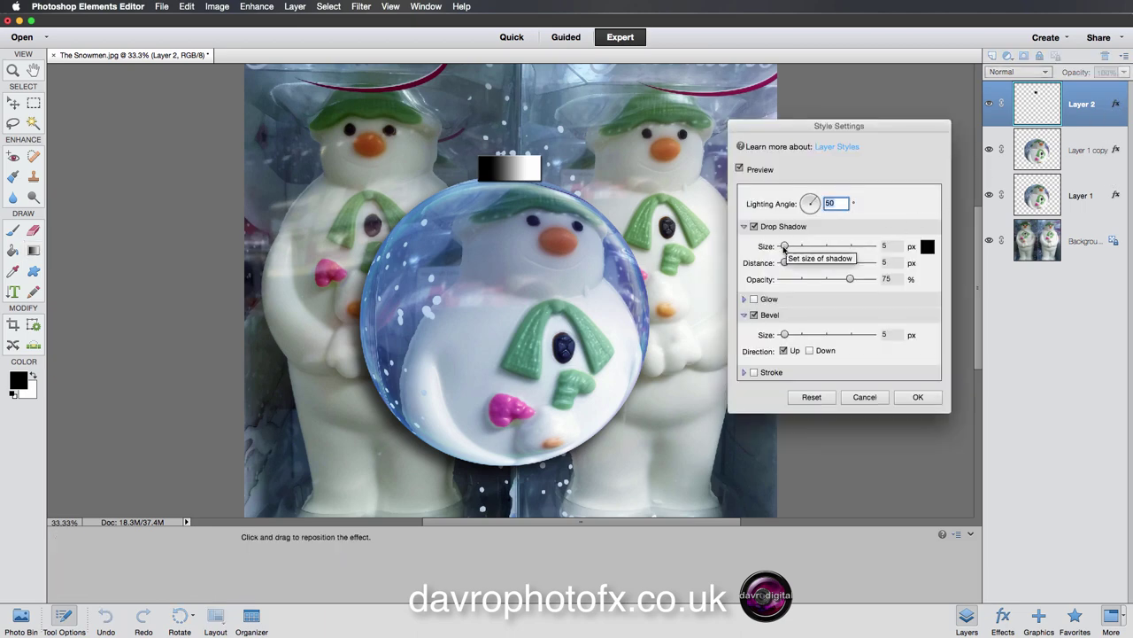
drag(520, 172, 521, 172)
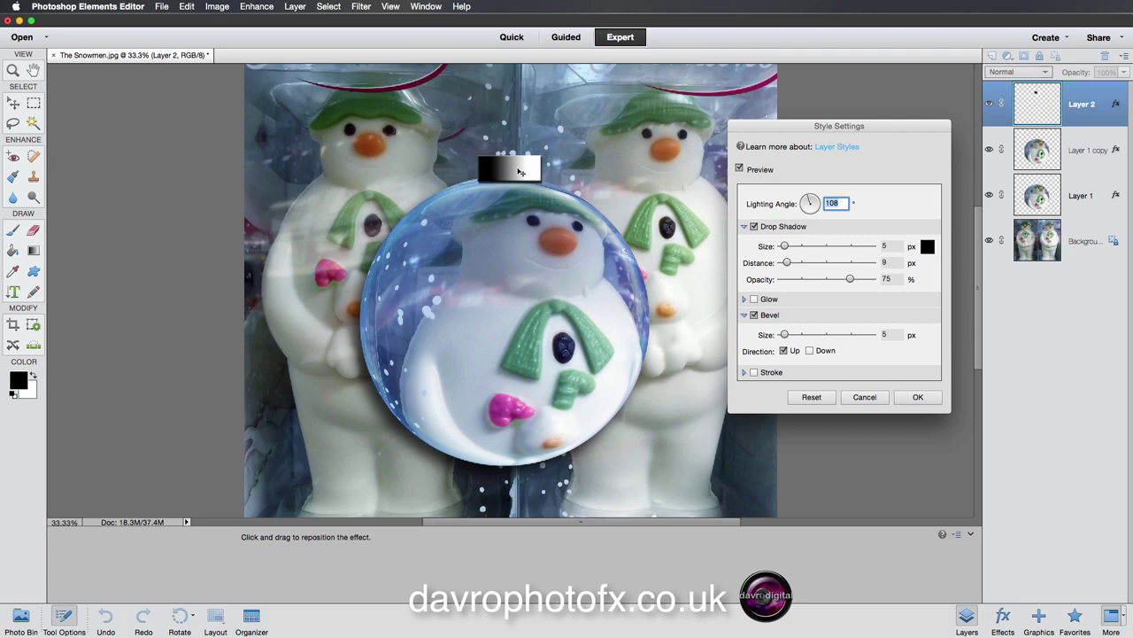
drag(785, 246, 794, 247)
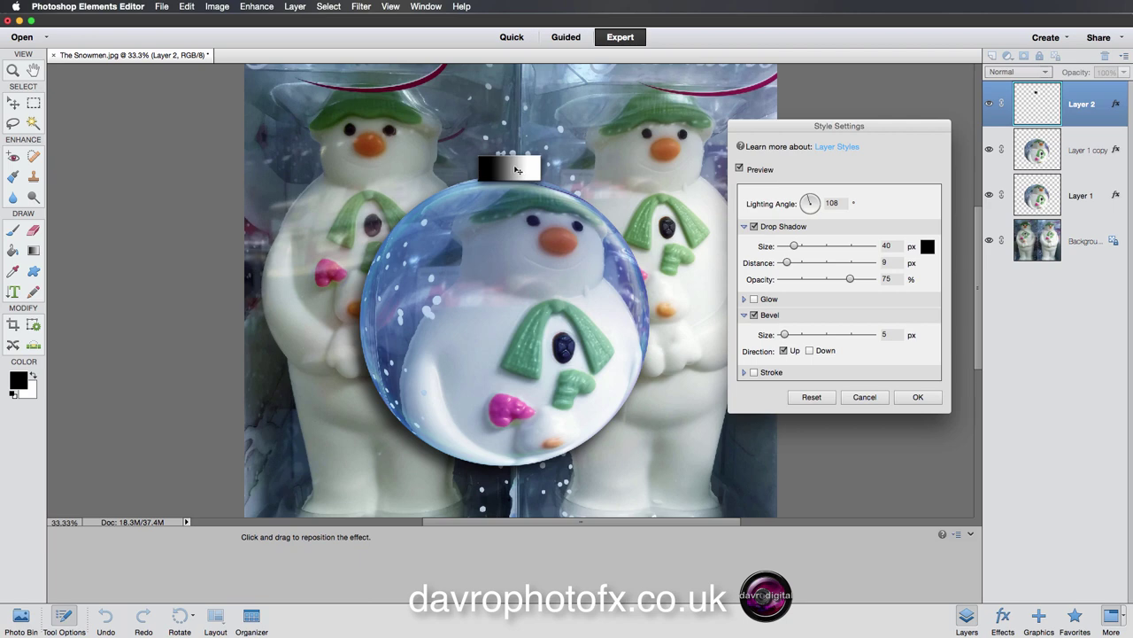
drag(518, 168, 516, 169)
drag(794, 246, 790, 246)
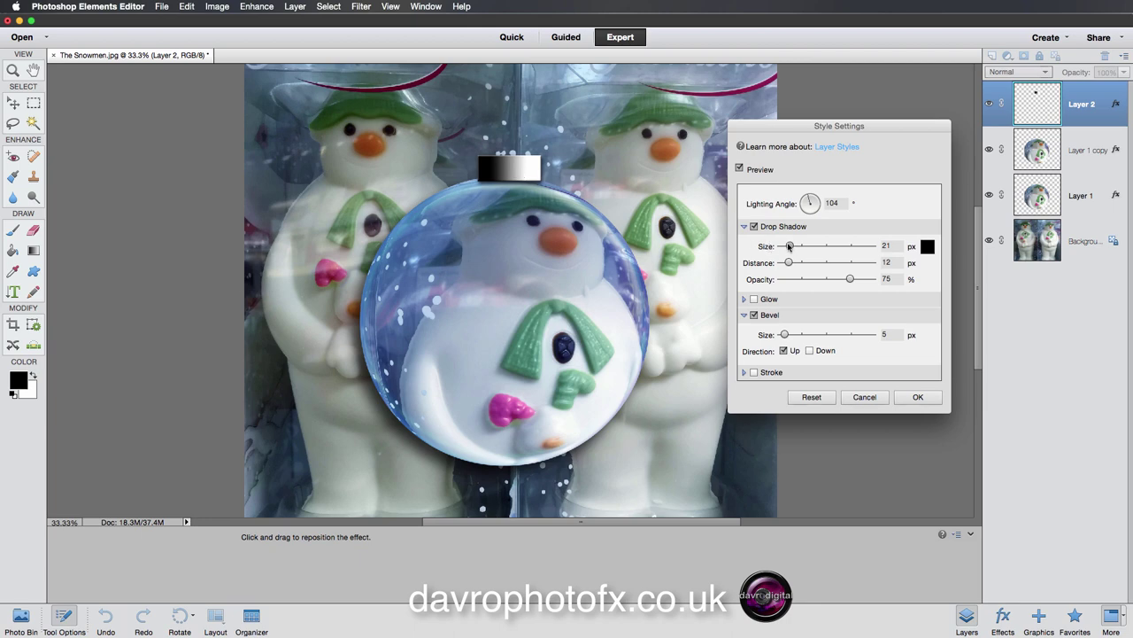
drag(790, 246, 787, 246)
drag(499, 170, 500, 170)
click(919, 397)
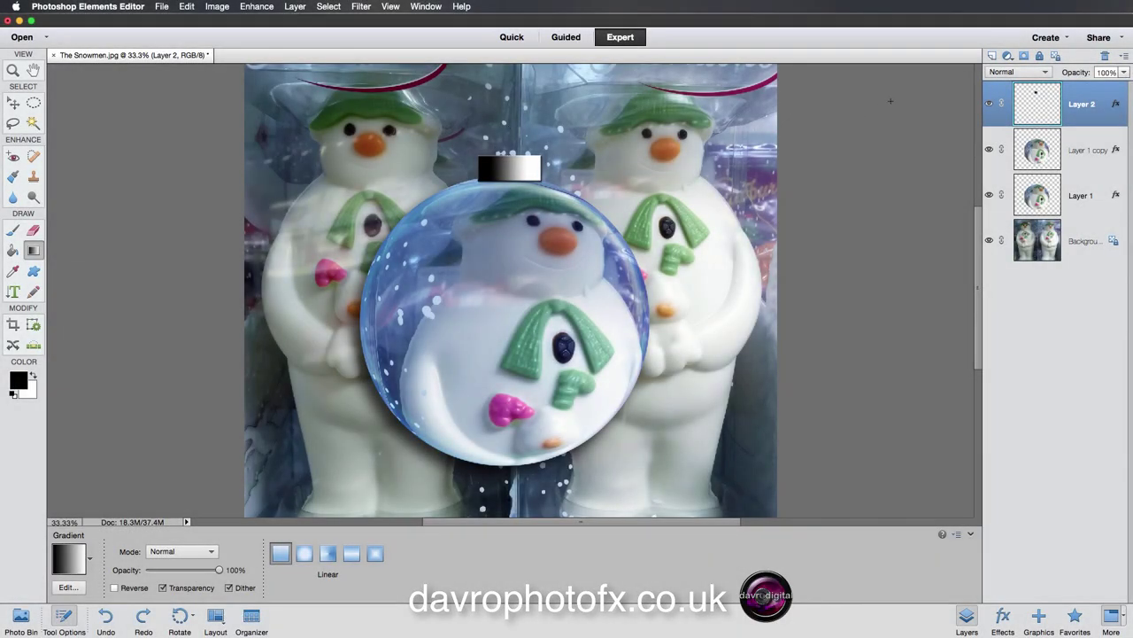
Step: Add a new layer and draw a circular selection above the metal cap, overlapping its upper part
click(991, 56)
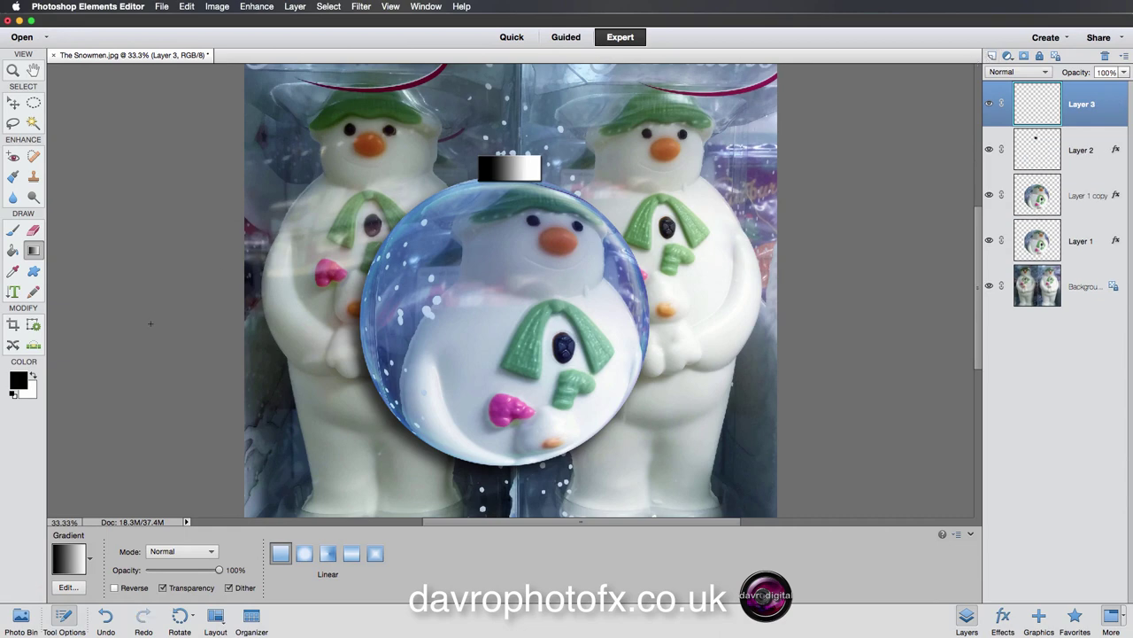
click(33, 103)
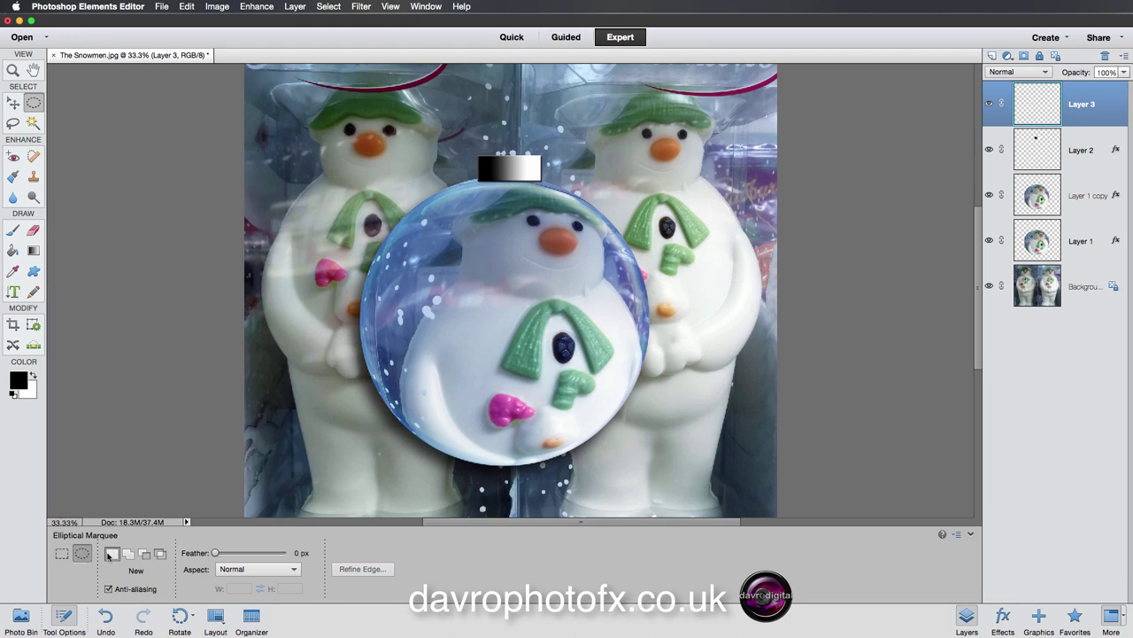
click(64, 617)
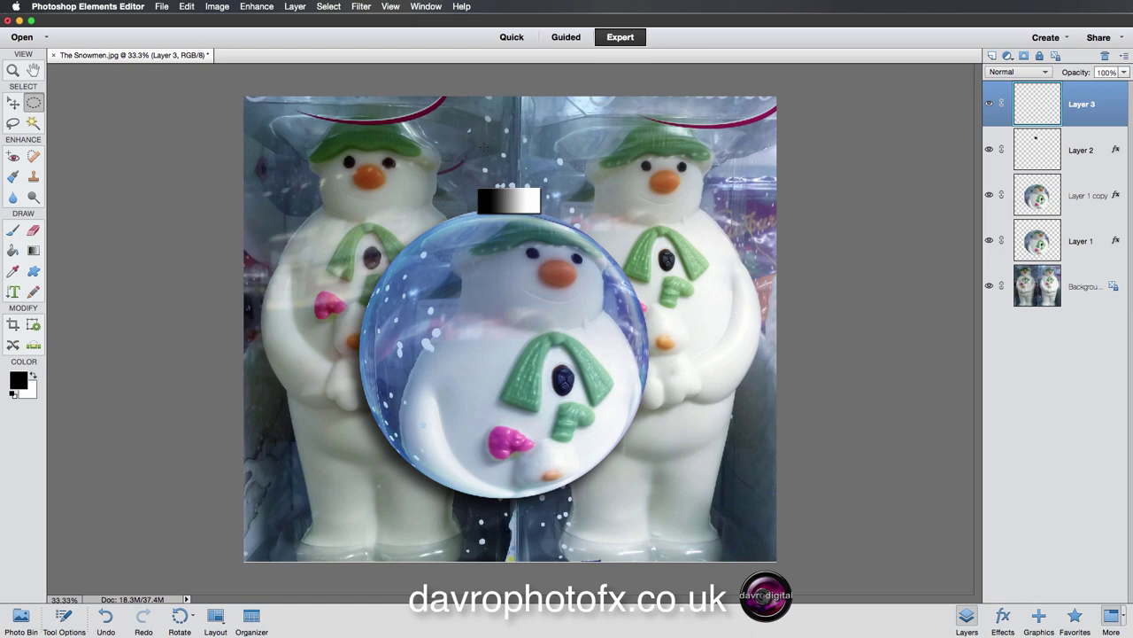
drag(485, 149, 564, 200)
Step: Stroke the circular selection inside with a 25 px line in grey a9a9a9, and deselect the resulting ring
click(186, 7)
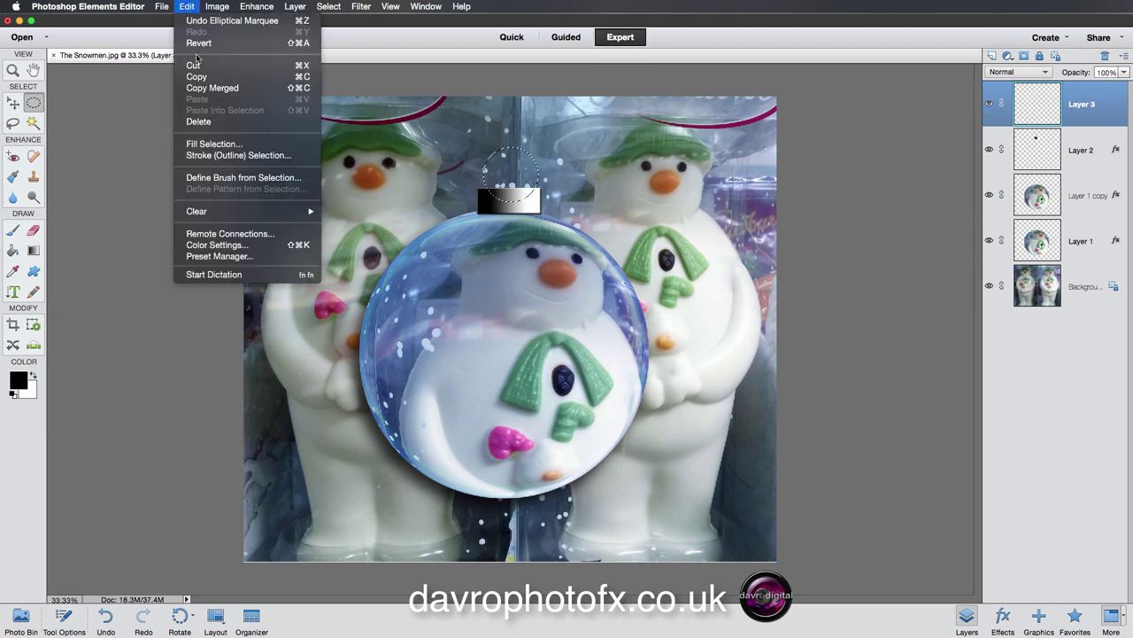
click(215, 156)
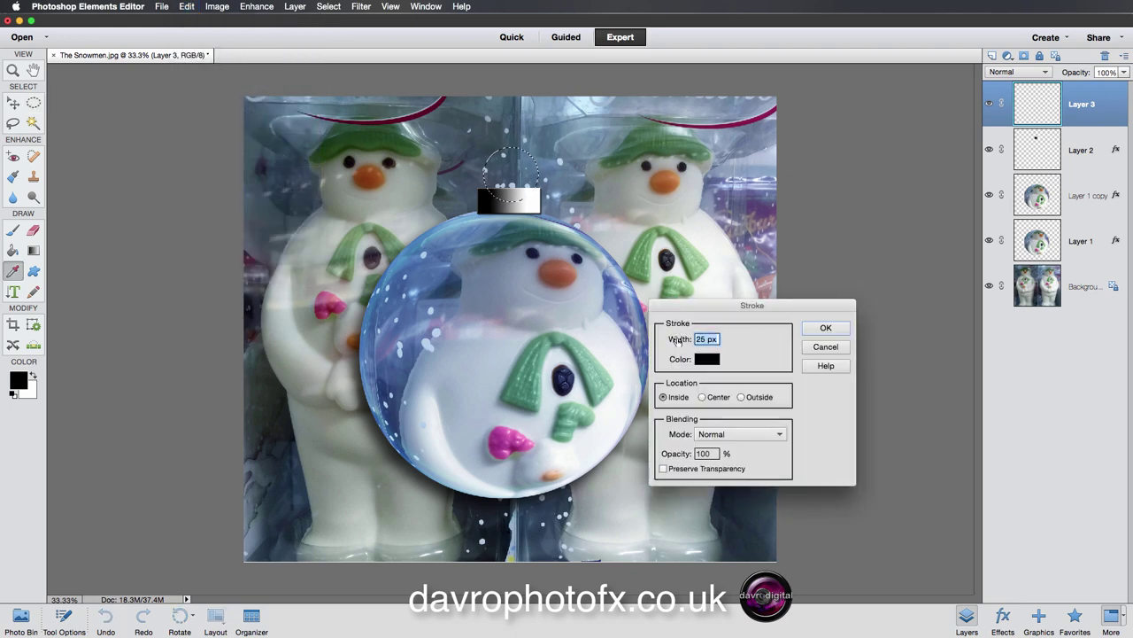
drag(690, 342, 682, 340)
click(704, 360)
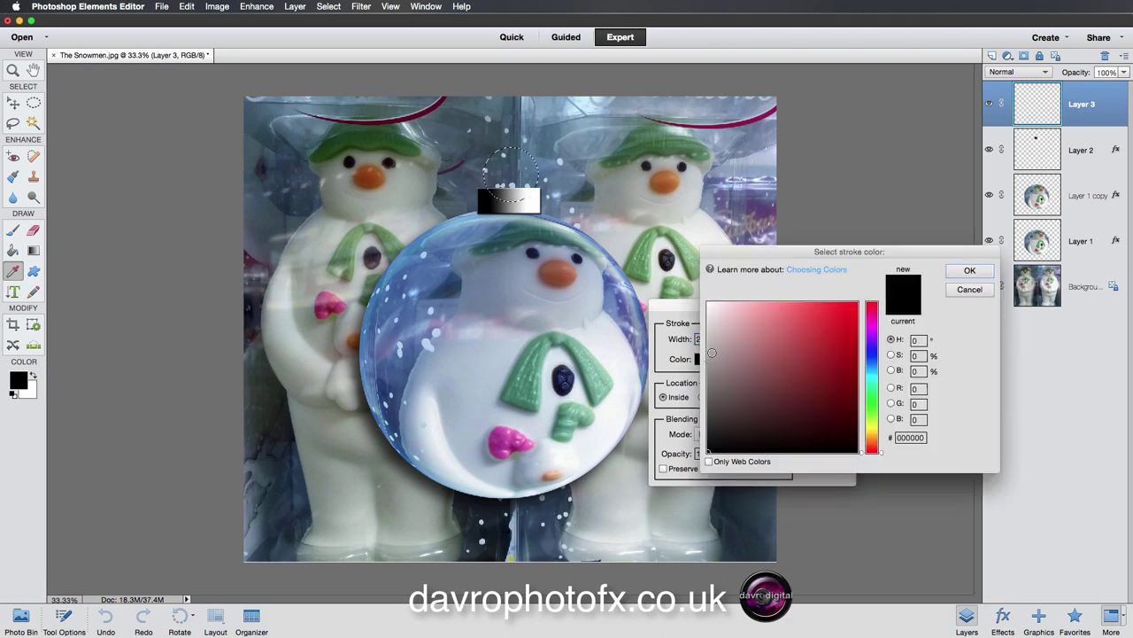
drag(710, 356, 707, 352)
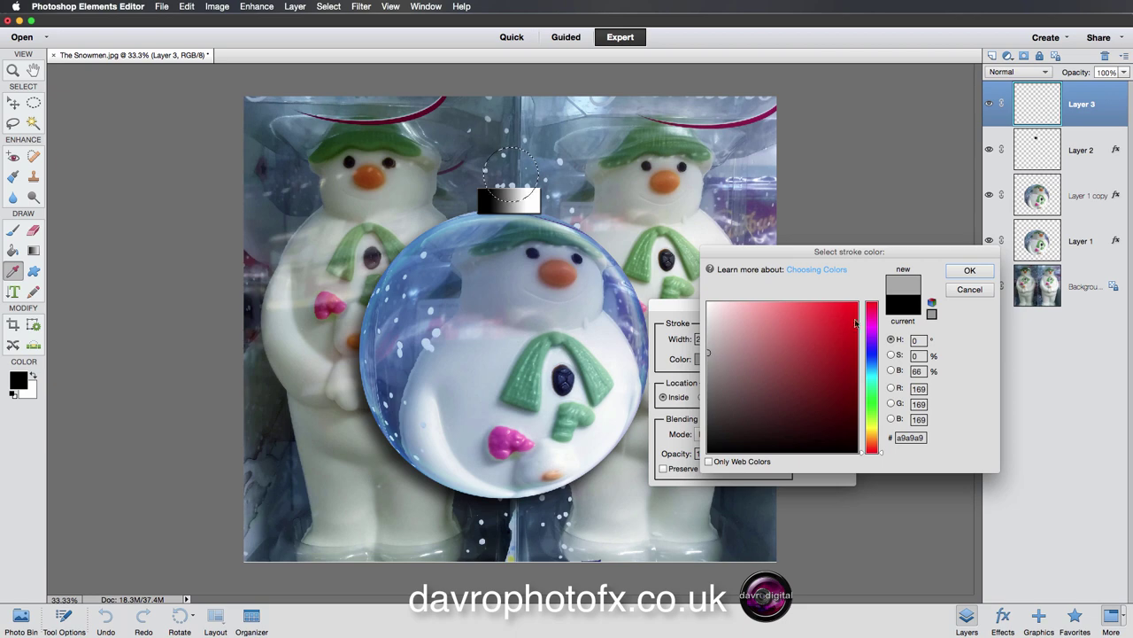
click(970, 273)
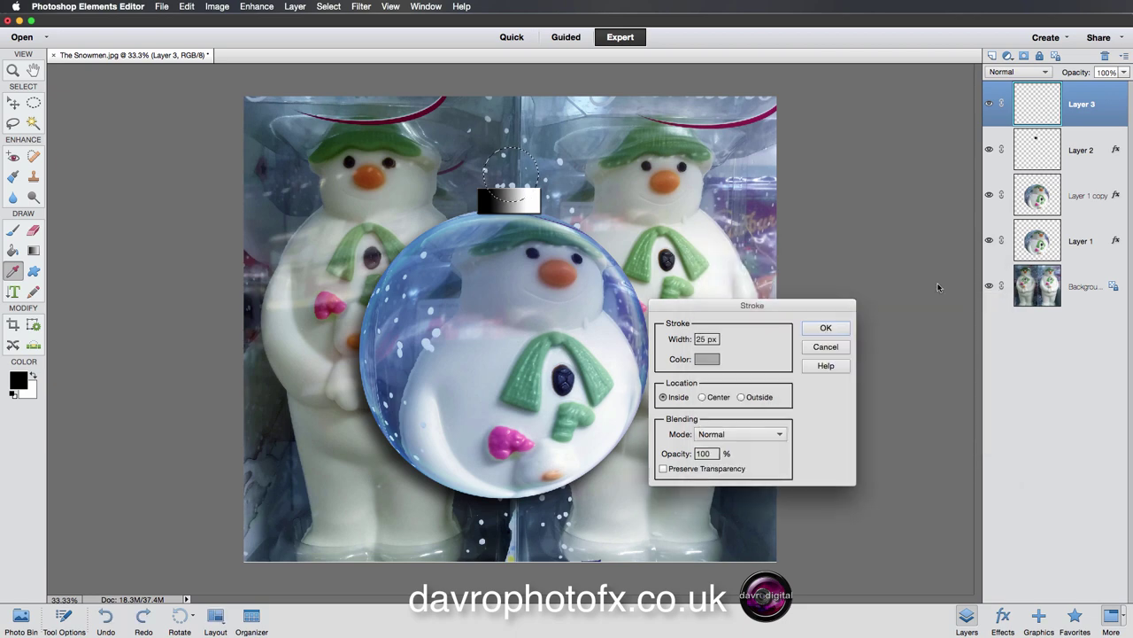
click(826, 329)
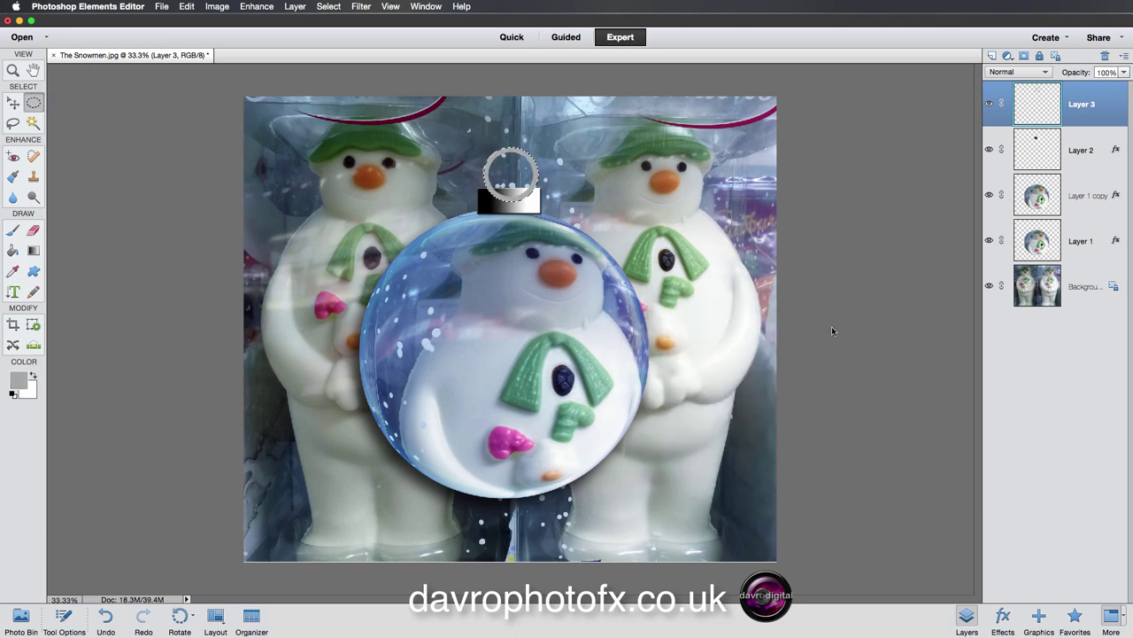
key(super+d)
Step: Move the cap's layer above the ring's layer and copy the cap's layer style onto the ring
drag(1082, 153, 1084, 94)
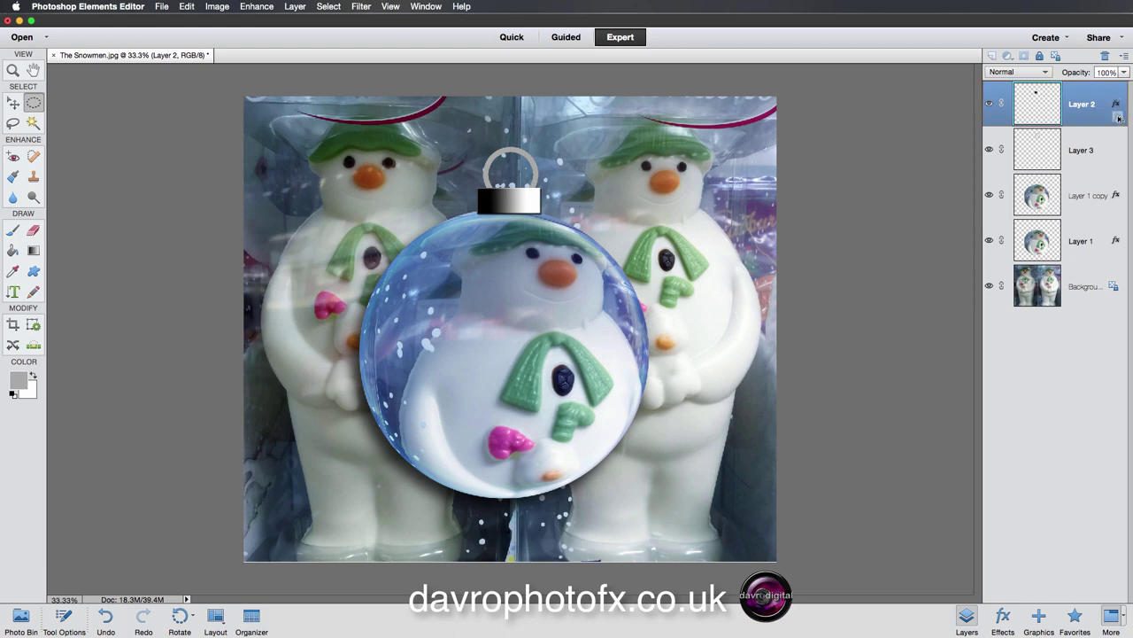
drag(1119, 116, 1114, 143)
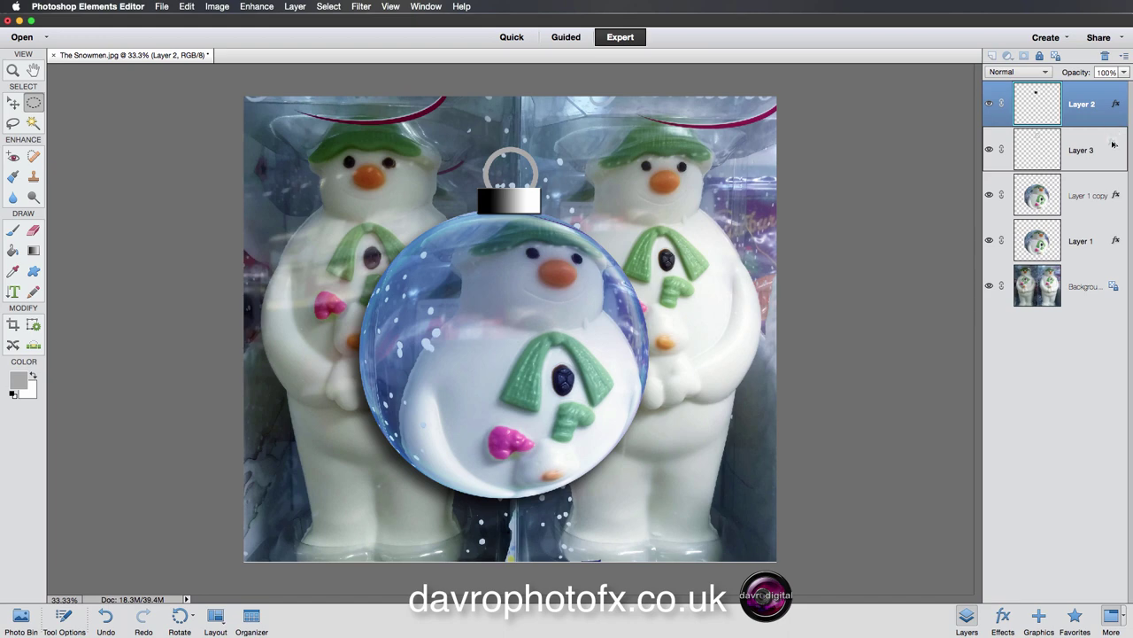
drag(1114, 144, 1114, 143)
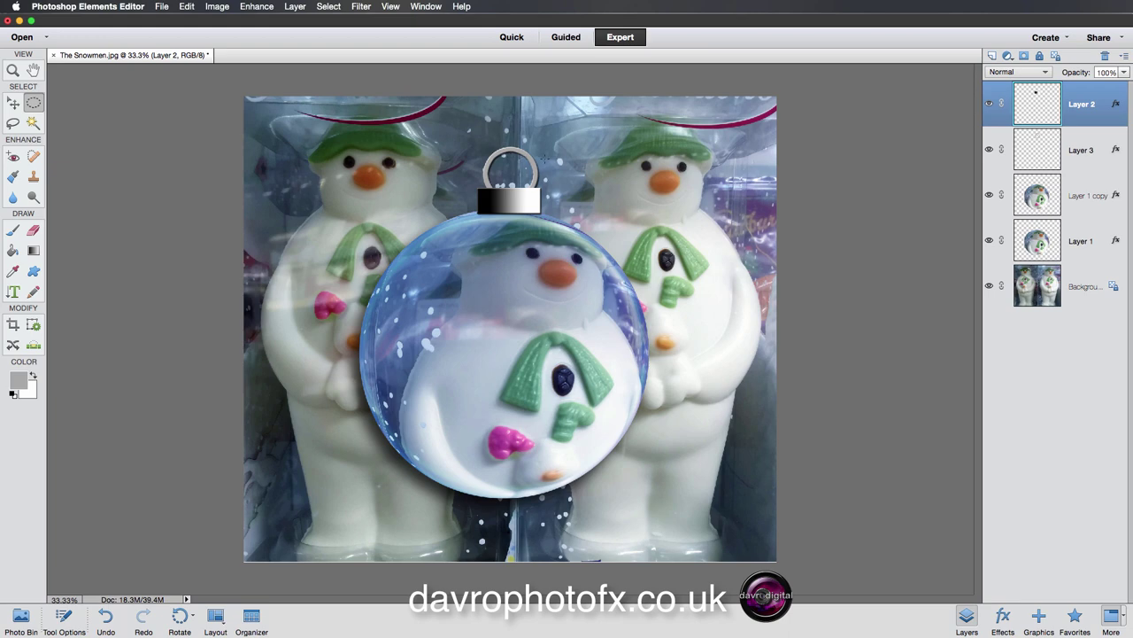
Step: Set the ring's bevel size to 21 px in its style settings
double_click(1116, 151)
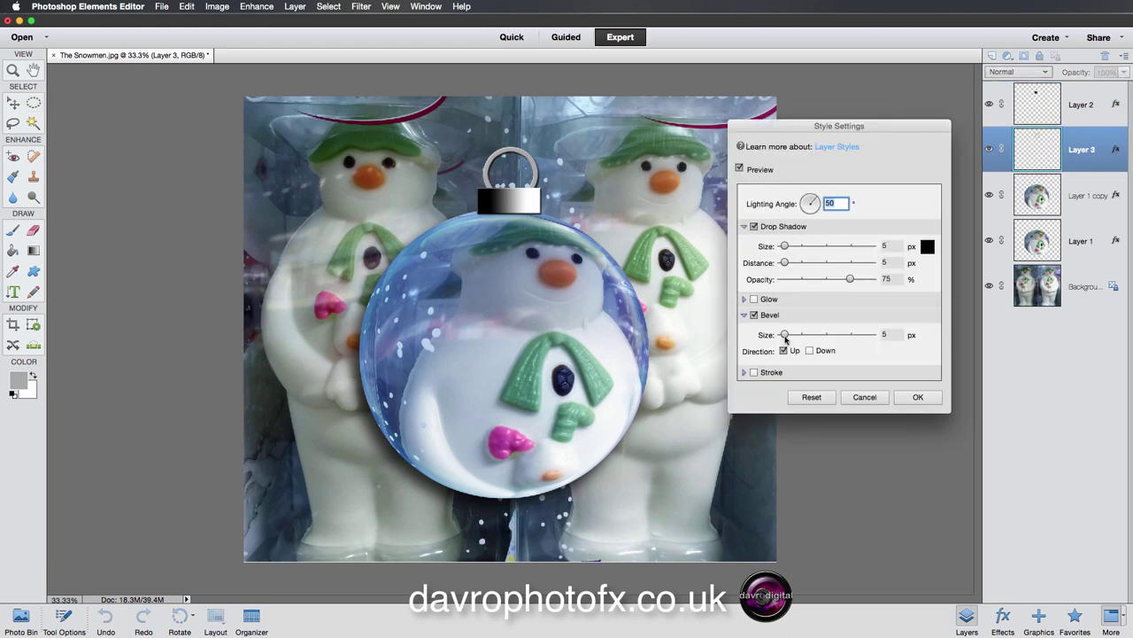
drag(785, 338, 791, 339)
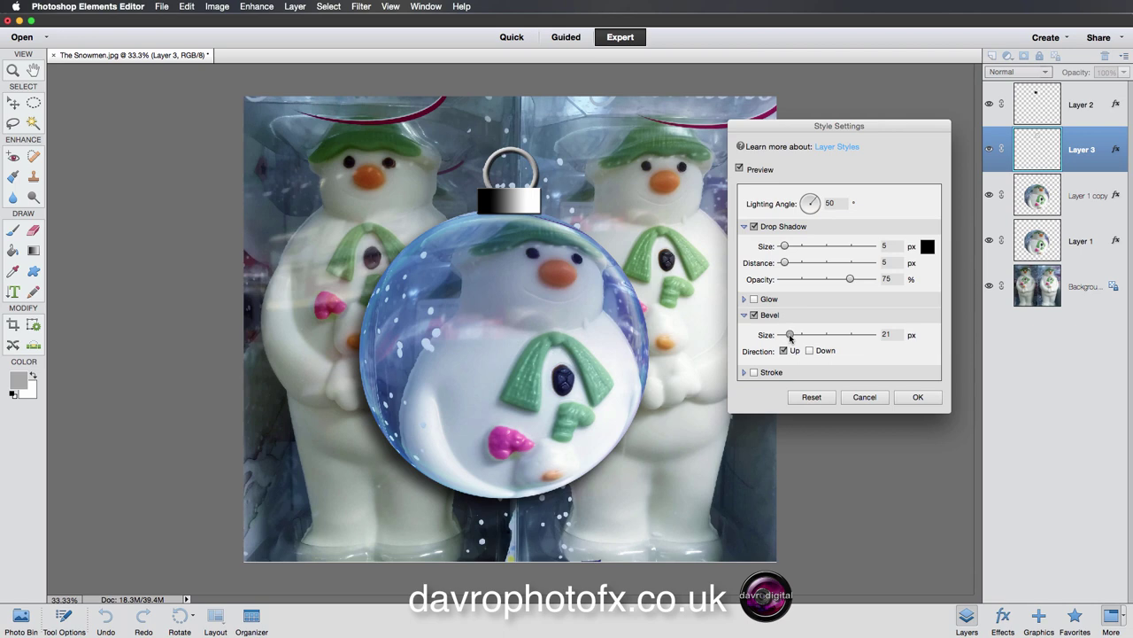
click(919, 396)
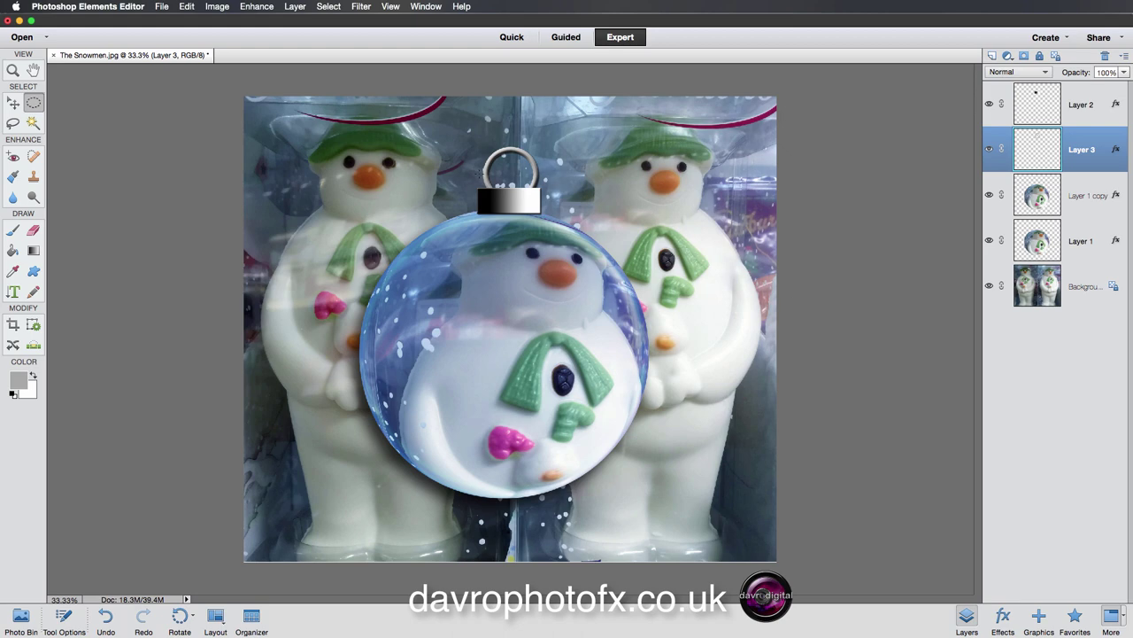
Step: Move the ring slightly left and down, fine-tuning its height so its lower part sits behind the cap
key(v)
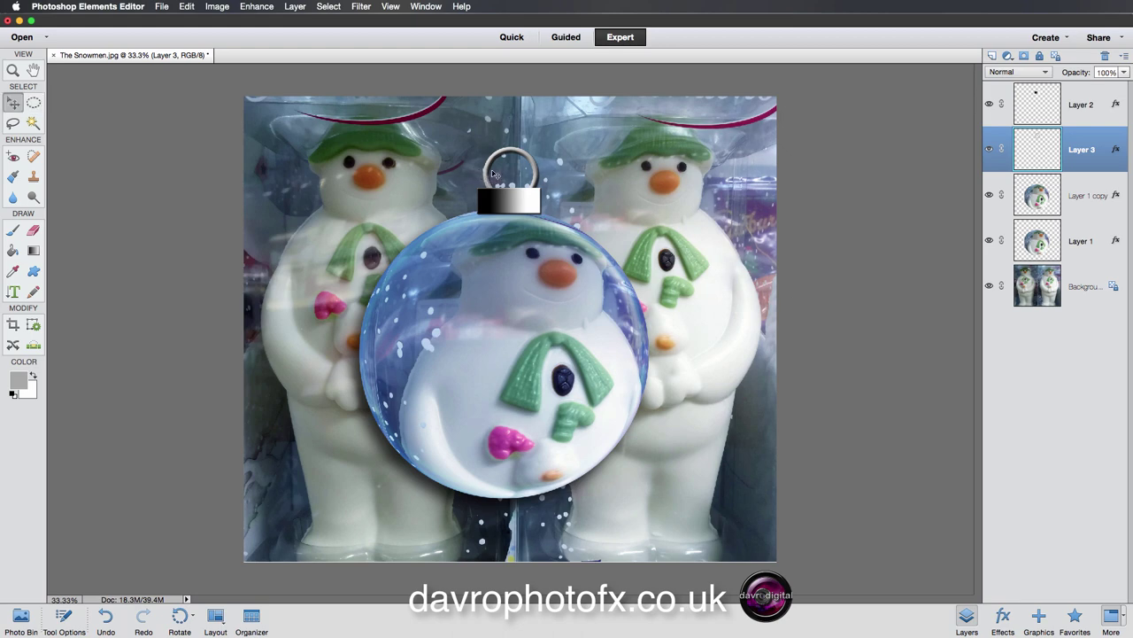
drag(501, 168, 499, 166)
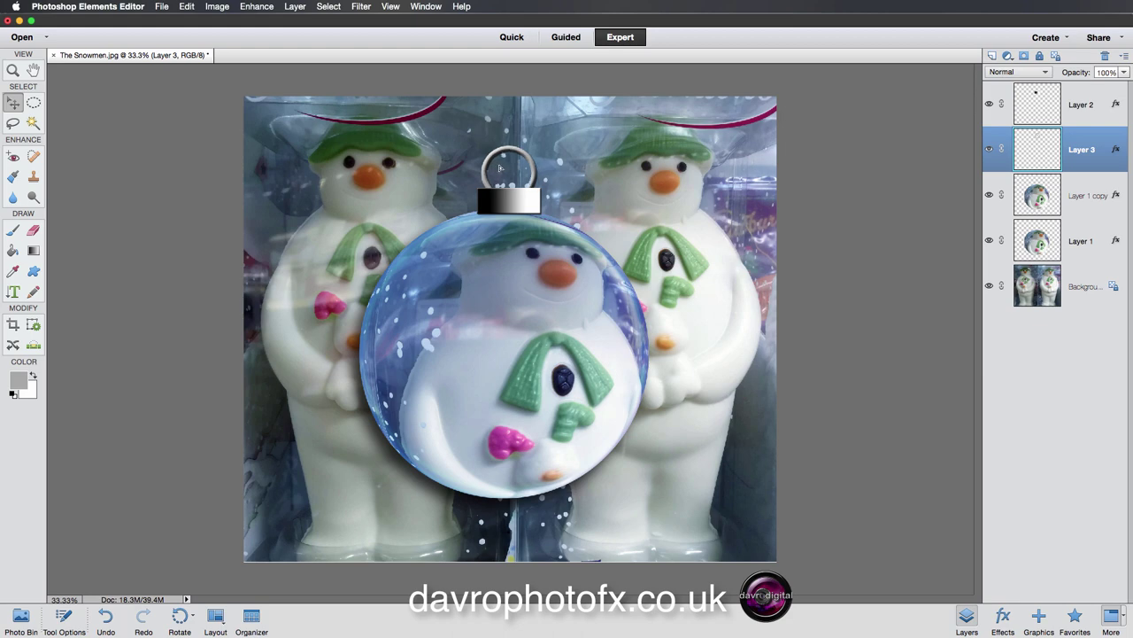
key(shift+Down)
key(shift+Down)
key(shift+Down)
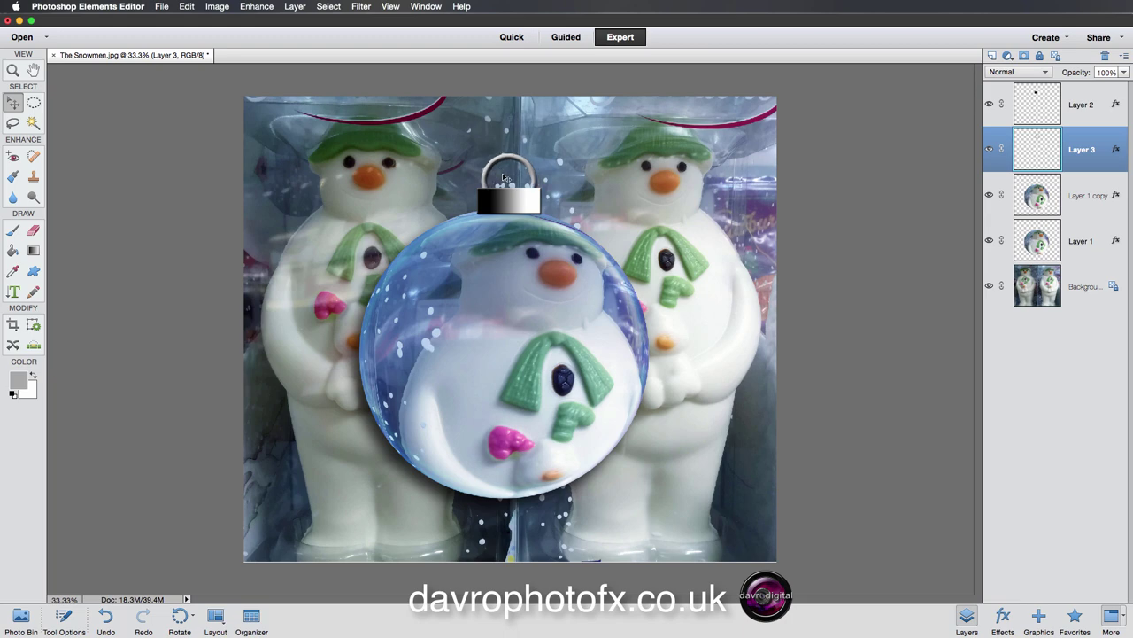
key(Up)
key(Up)
key(Up)
key(Up)
key(Up)
key(Up)
key(Up)
key(Up)
key(Up)
key(Up)
key(Up)
key(Up)
key(Up)
key(Up)
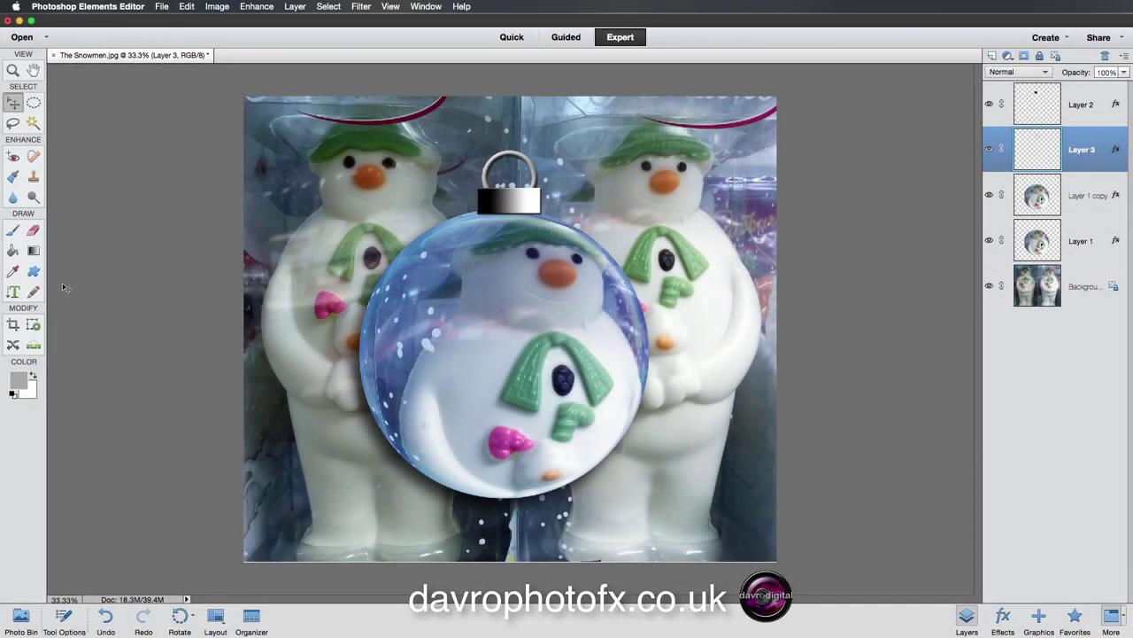
Step: Choose the Bow from the Objects set as the custom shape to draw
click(34, 271)
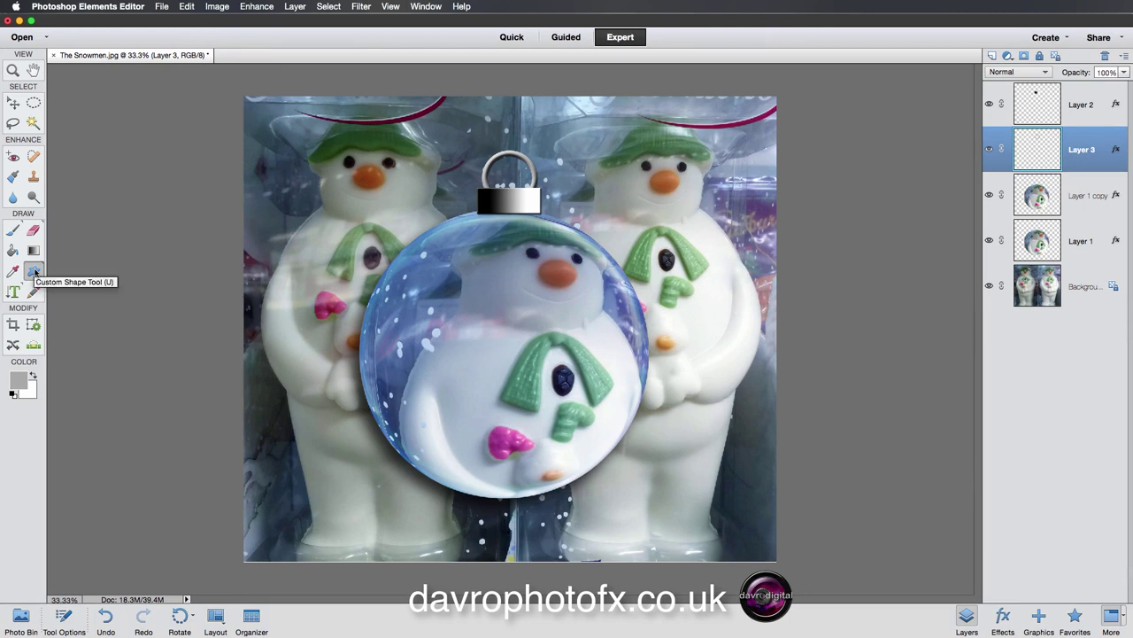
click(64, 618)
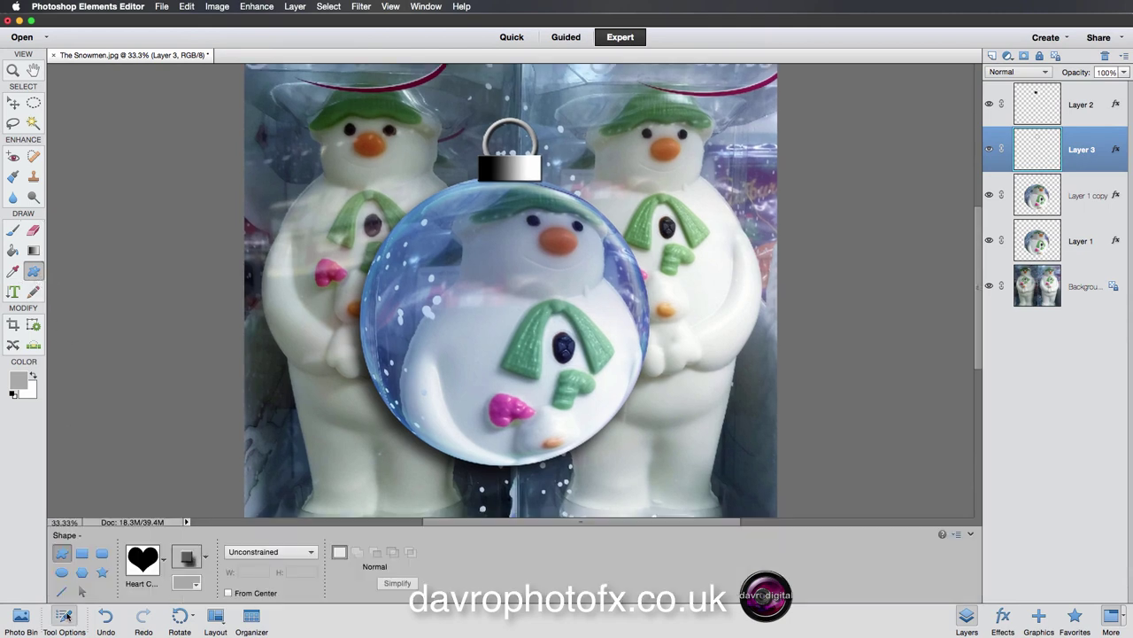
click(162, 559)
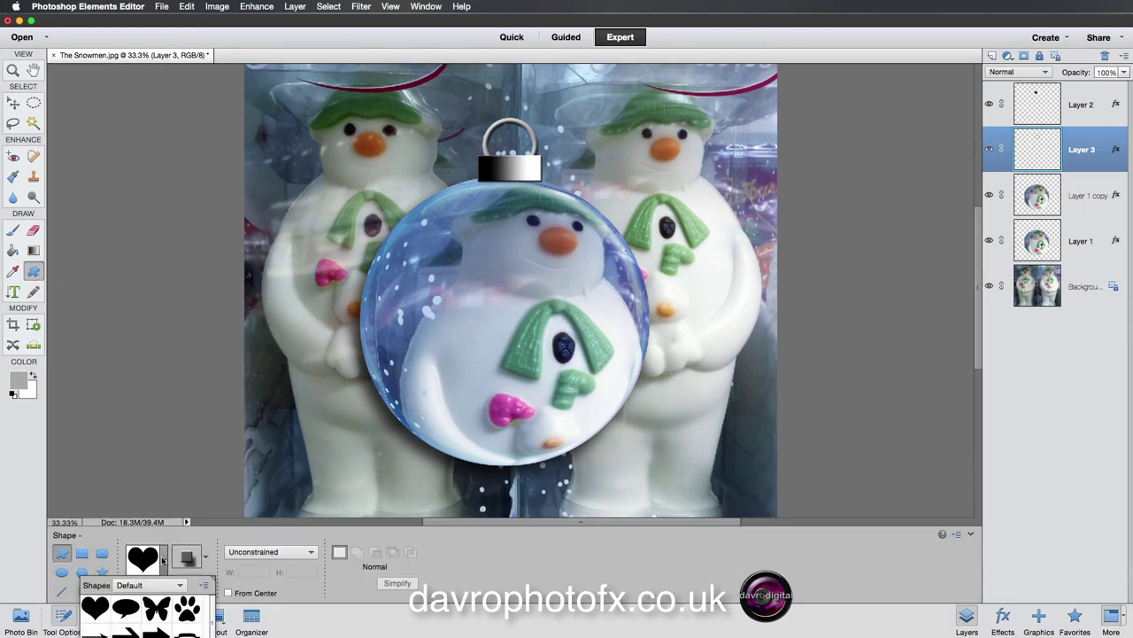
click(147, 586)
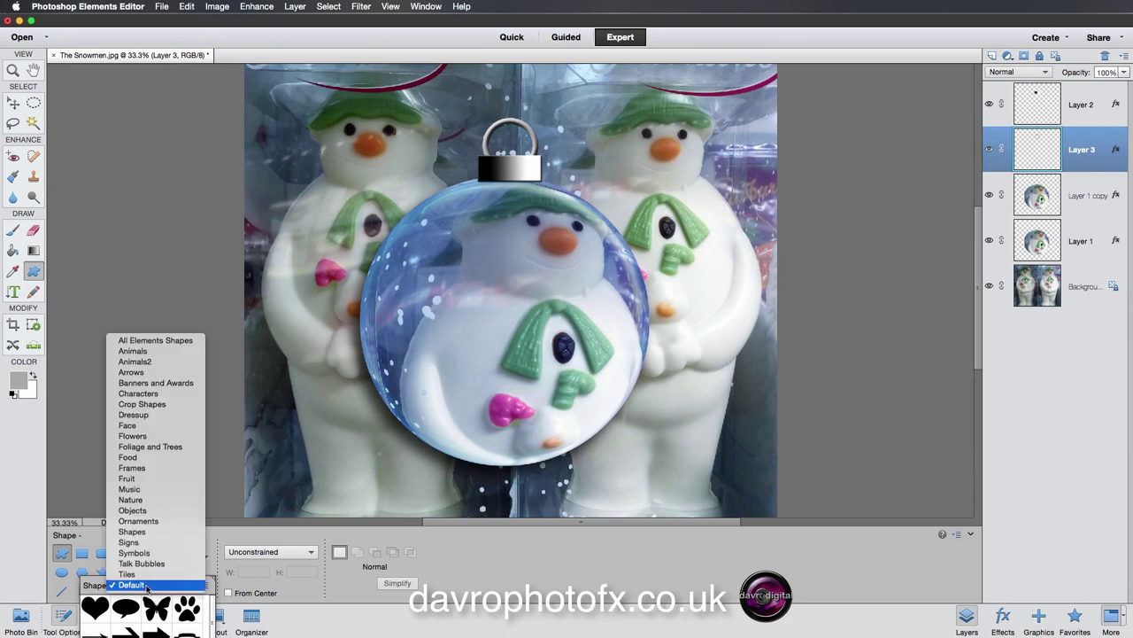
click(133, 510)
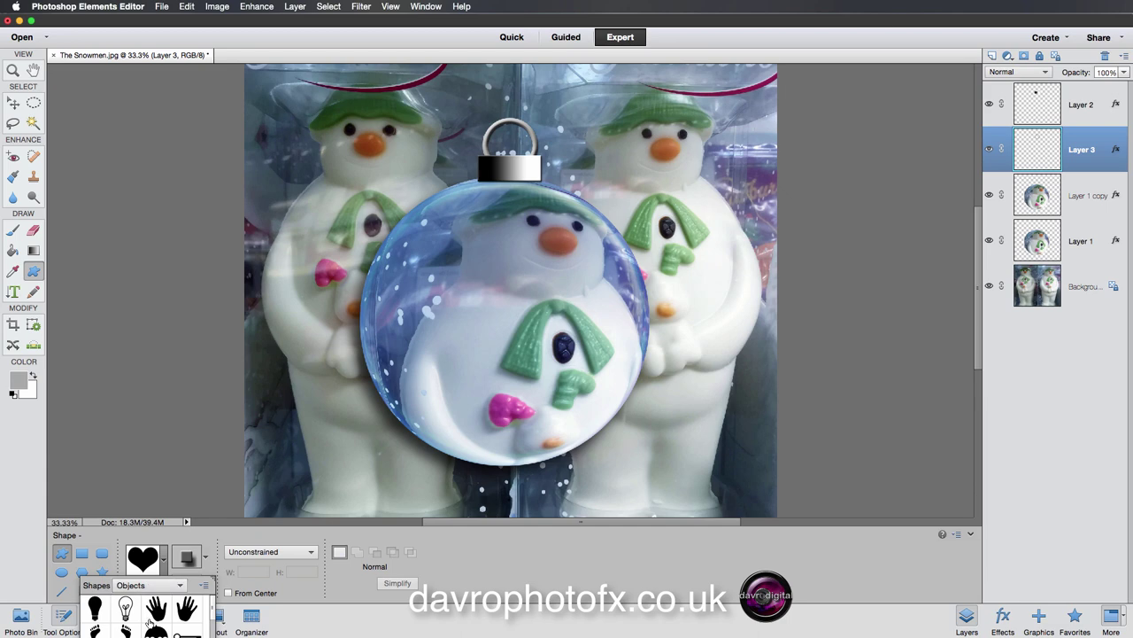
scroll(148, 622, down, 2)
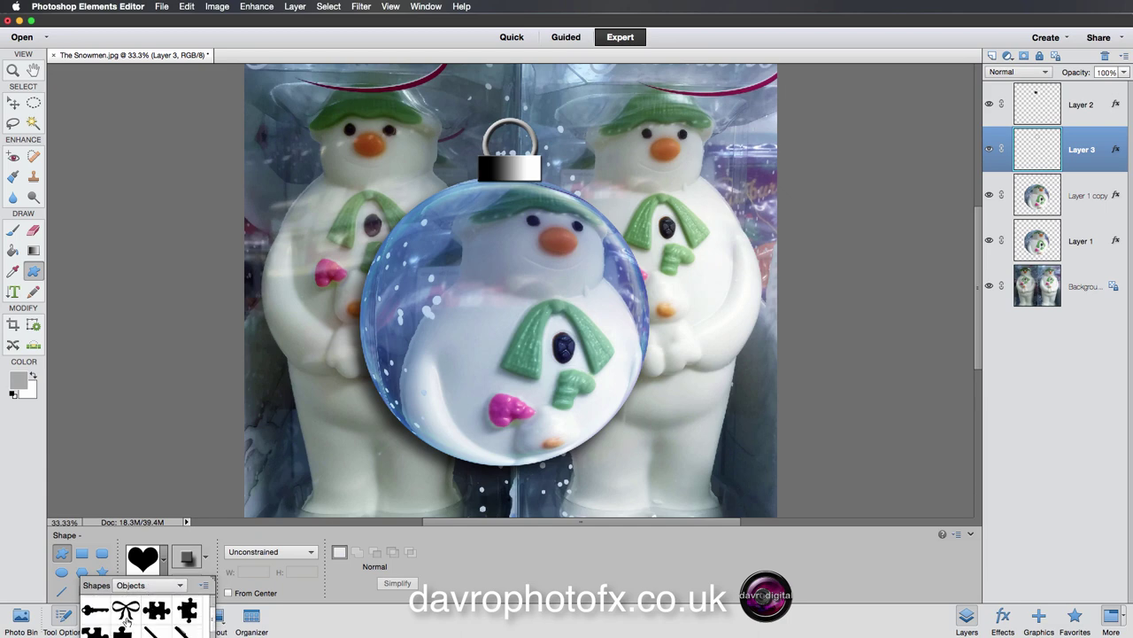
scroll(153, 622, down, 2)
scroll(154, 623, down, 4)
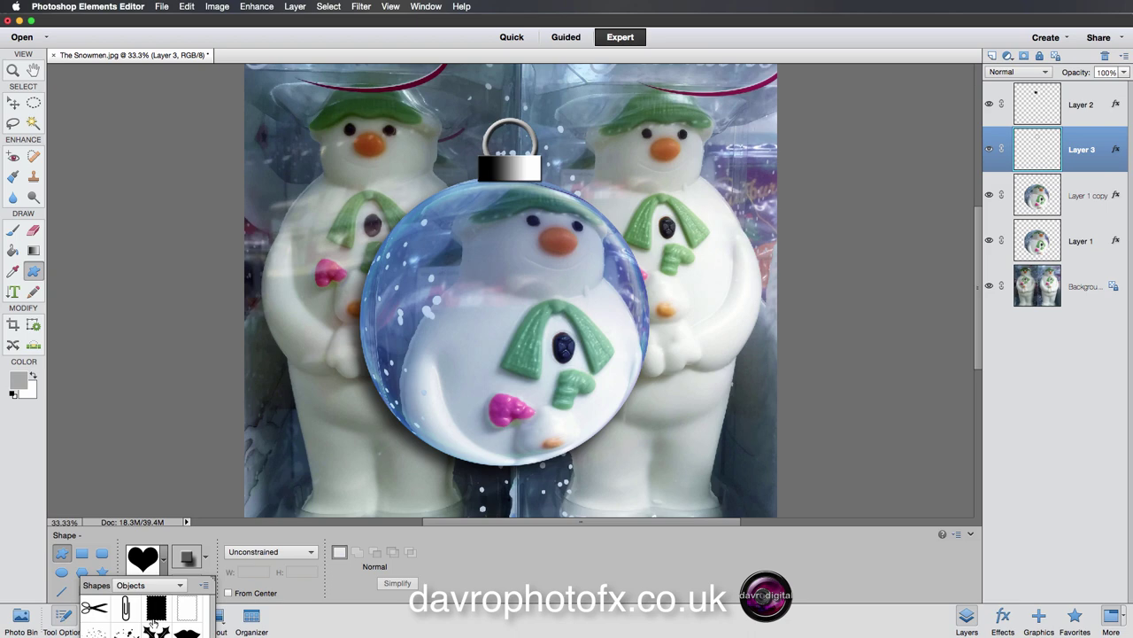
scroll(156, 625, up, 1)
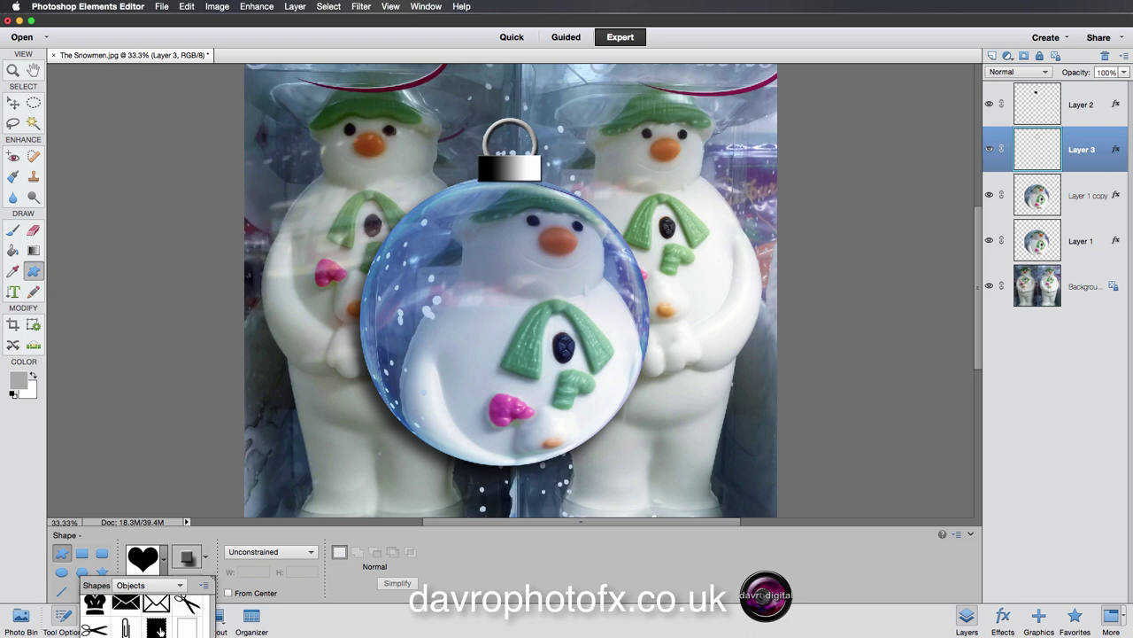
scroll(155, 619, up, 3)
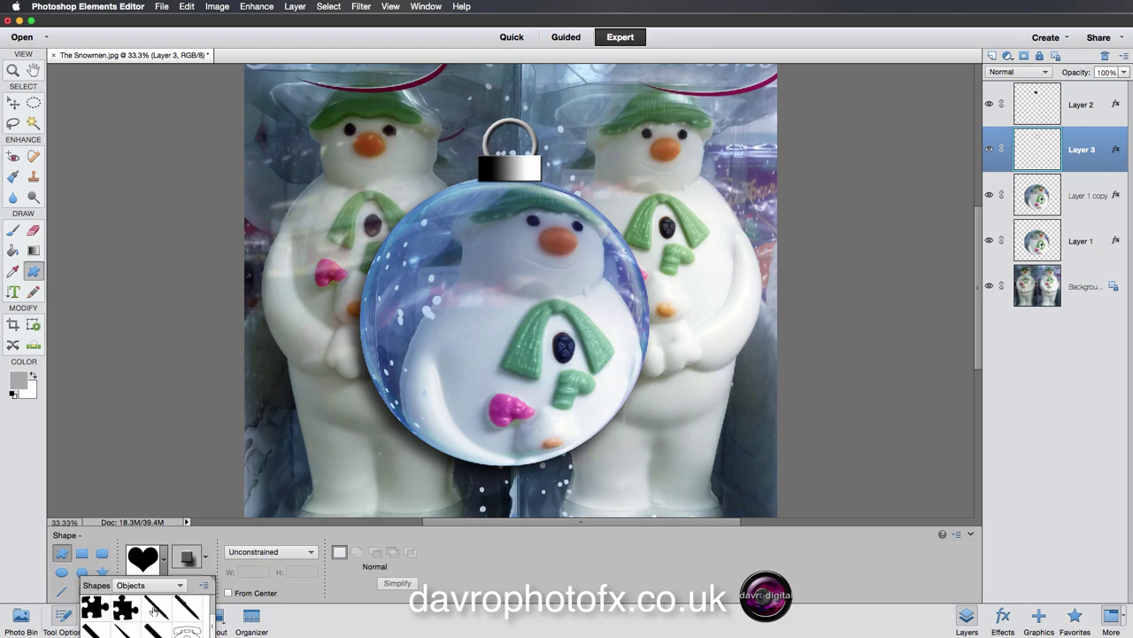
scroll(154, 609, up, 1)
scroll(154, 610, down, 1)
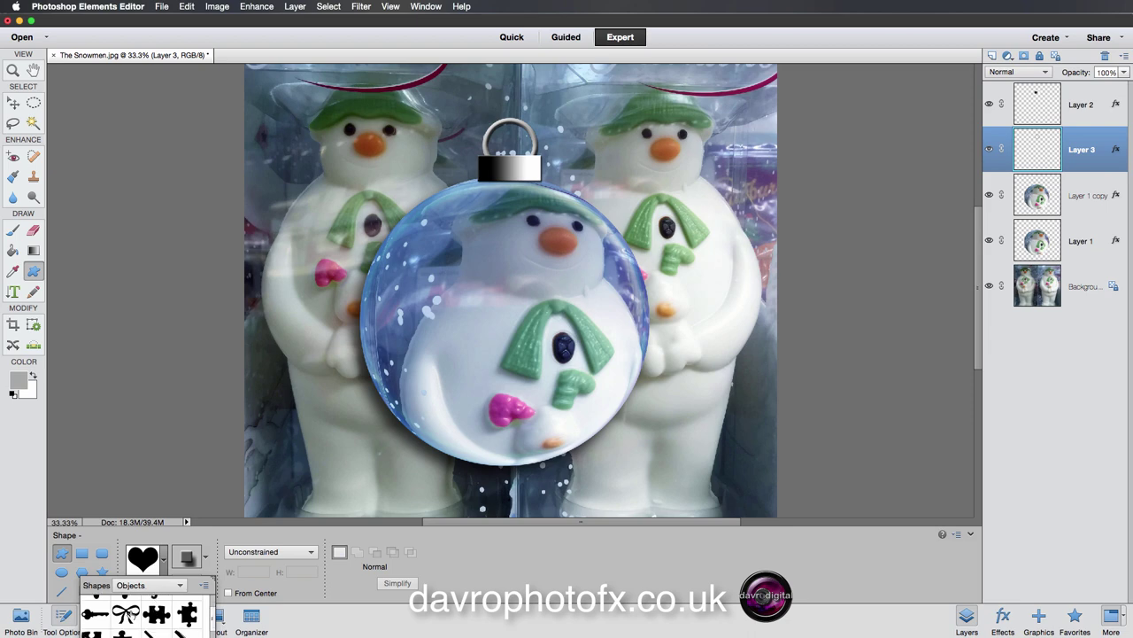
click(129, 613)
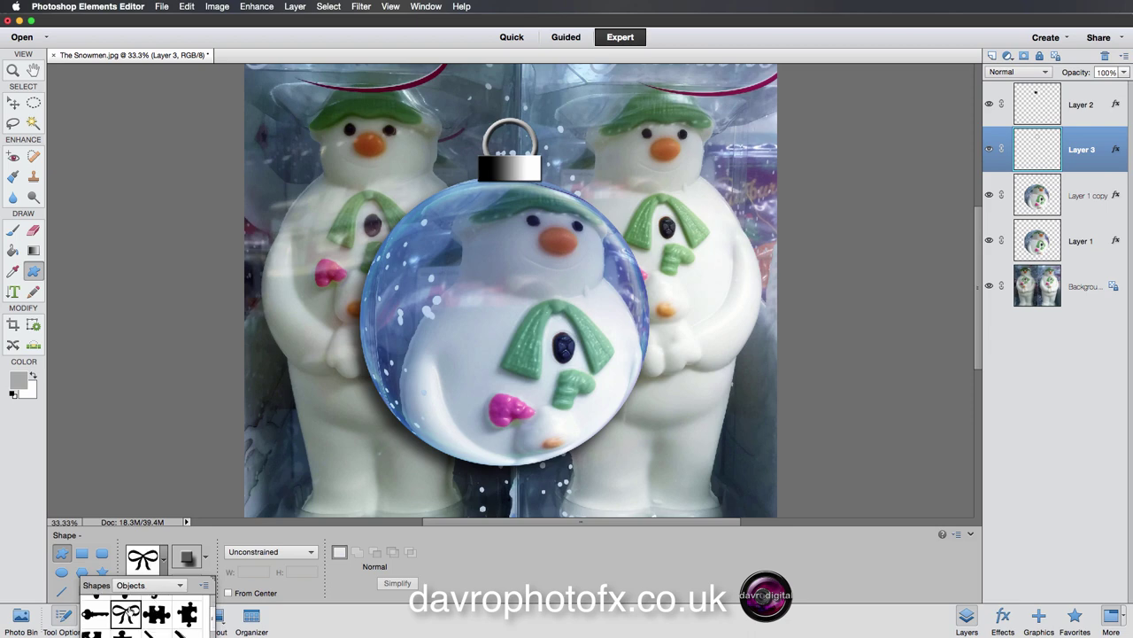
click(296, 596)
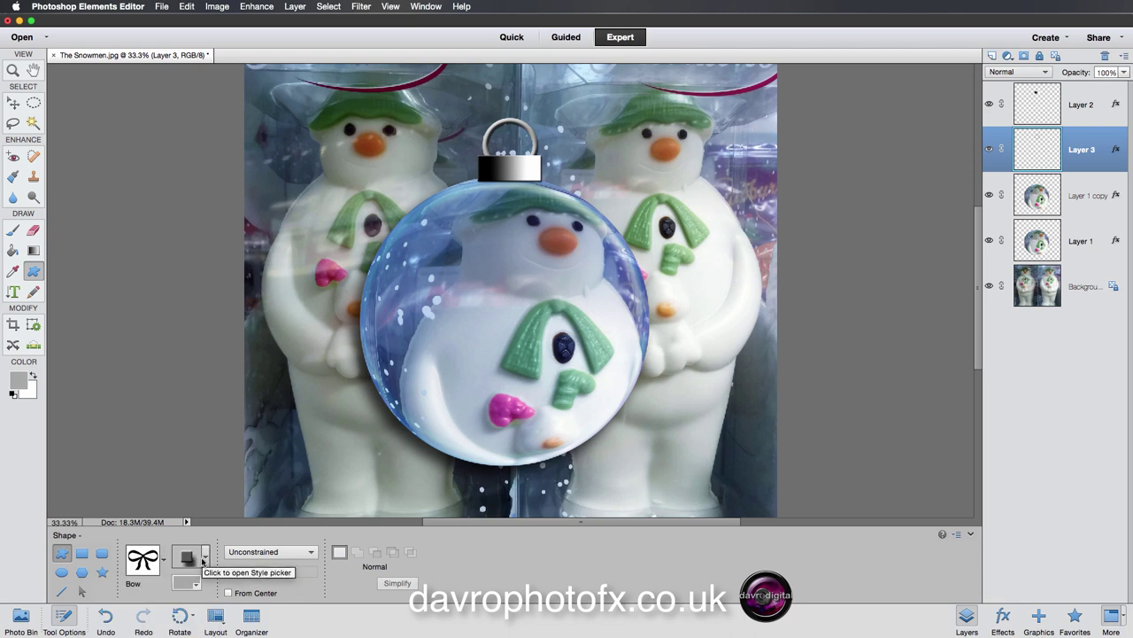
Step: Choose the magenta glass style from the Glass Buttons set for the bow shape
click(205, 560)
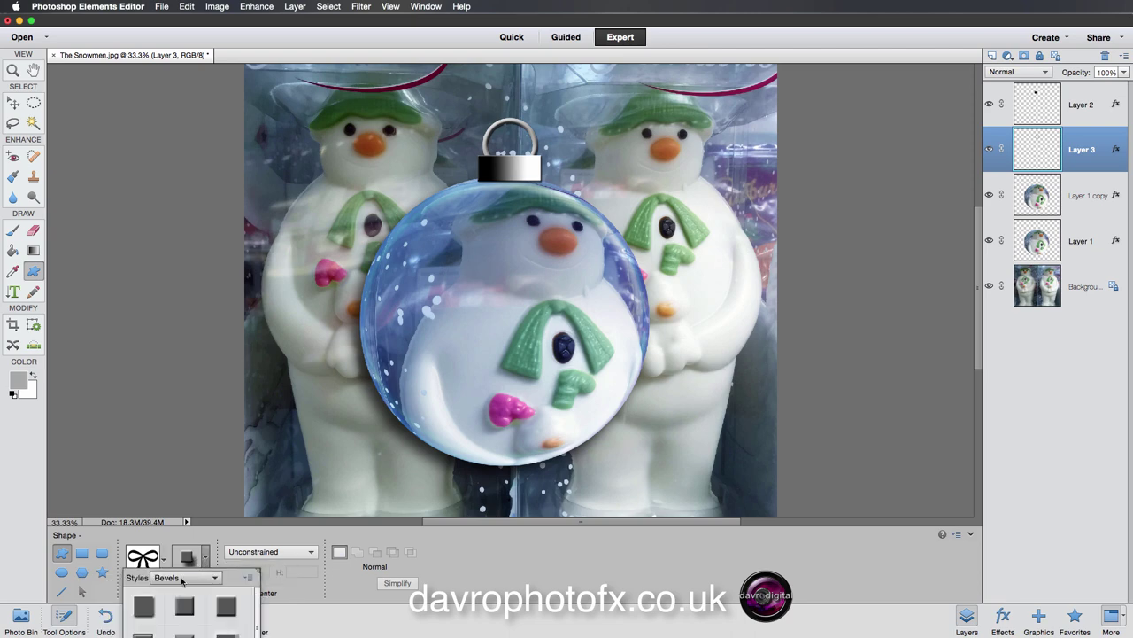
click(182, 579)
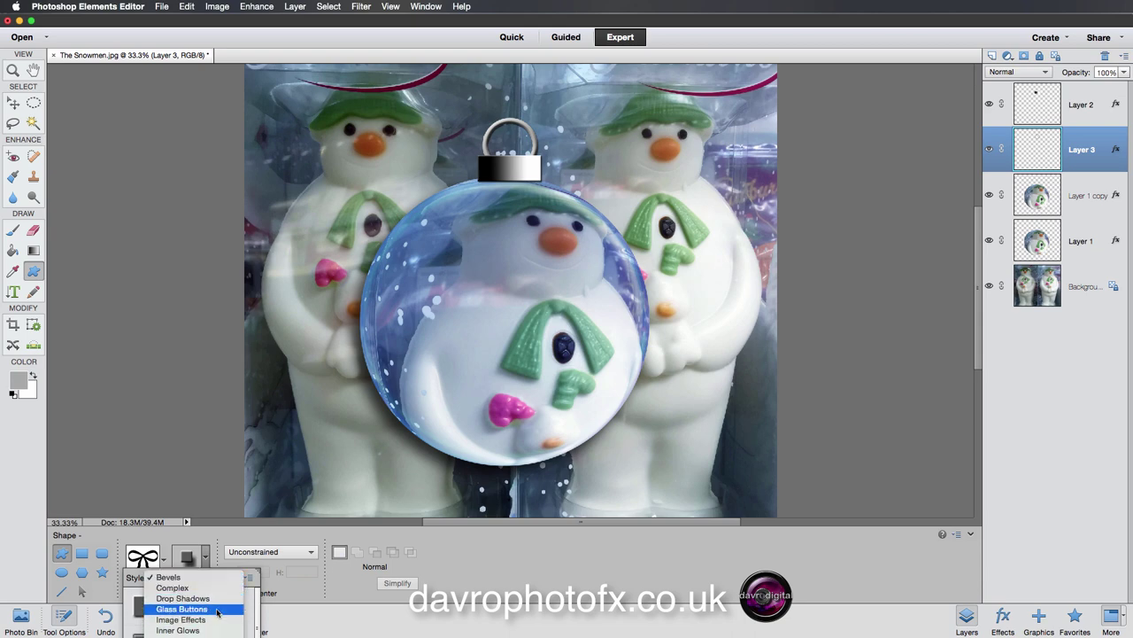
click(304, 593)
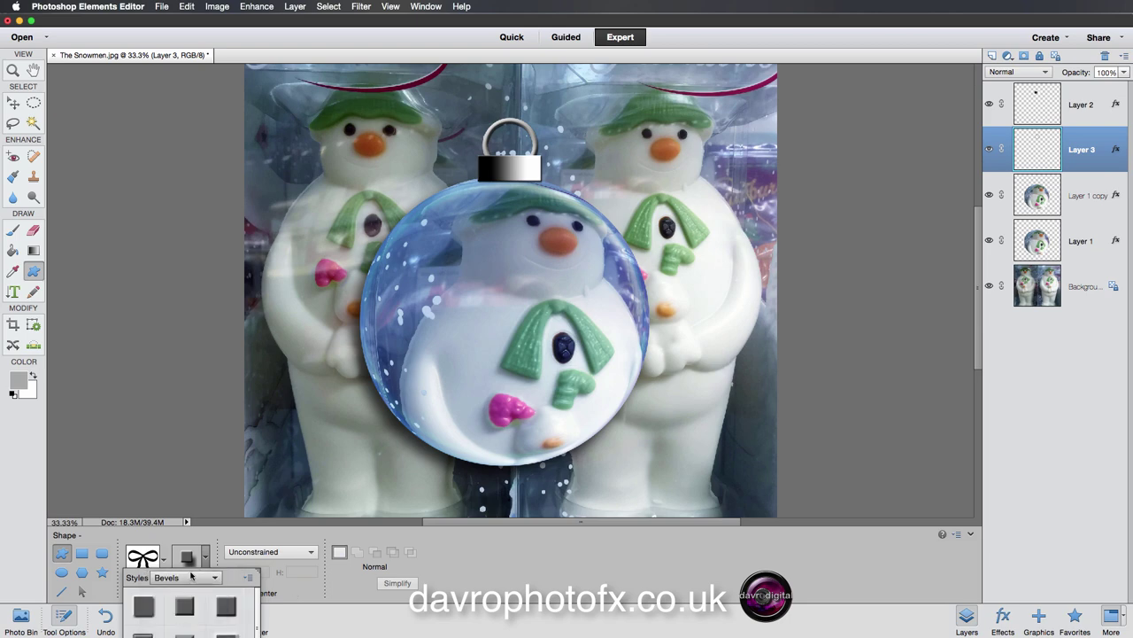
click(191, 577)
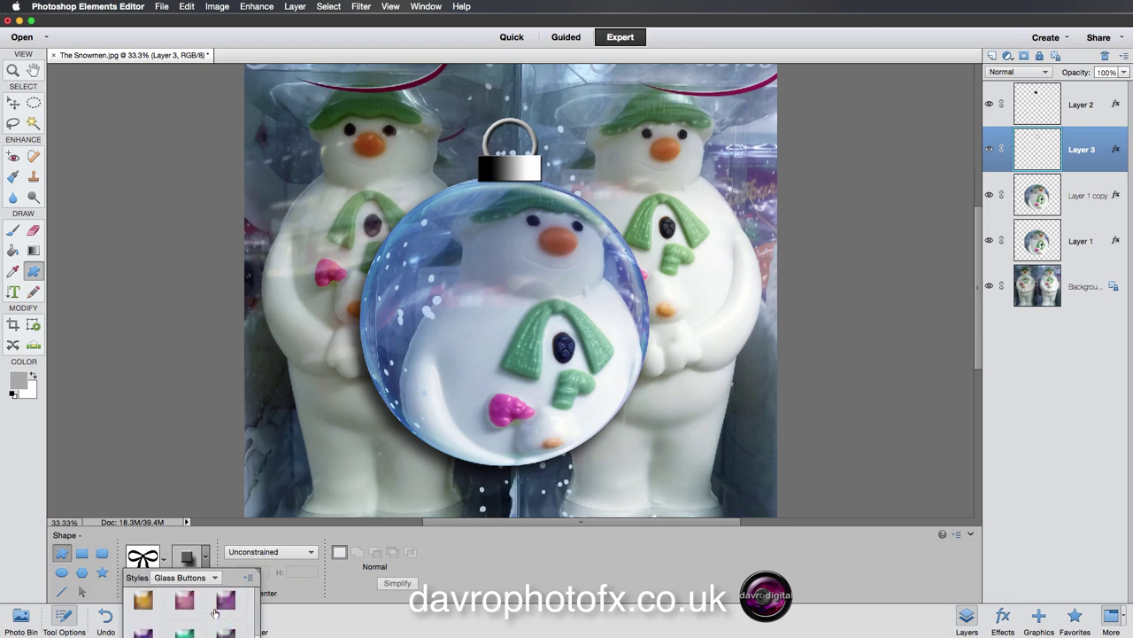
scroll(214, 613, down, 2)
scroll(217, 615, up, 3)
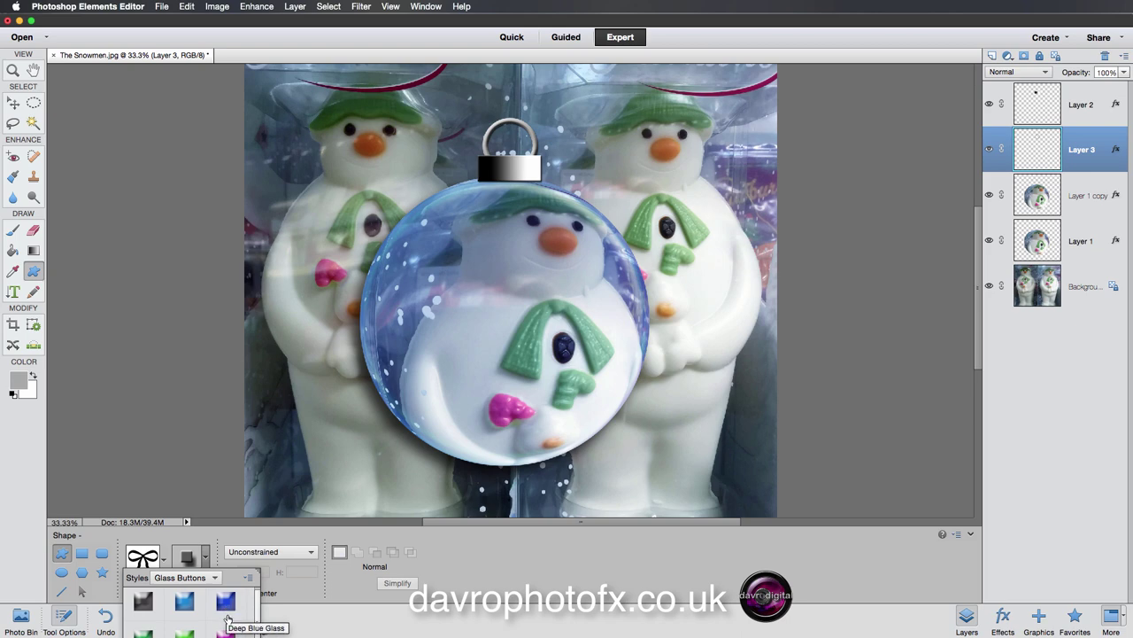
scroll(228, 619, down, 1)
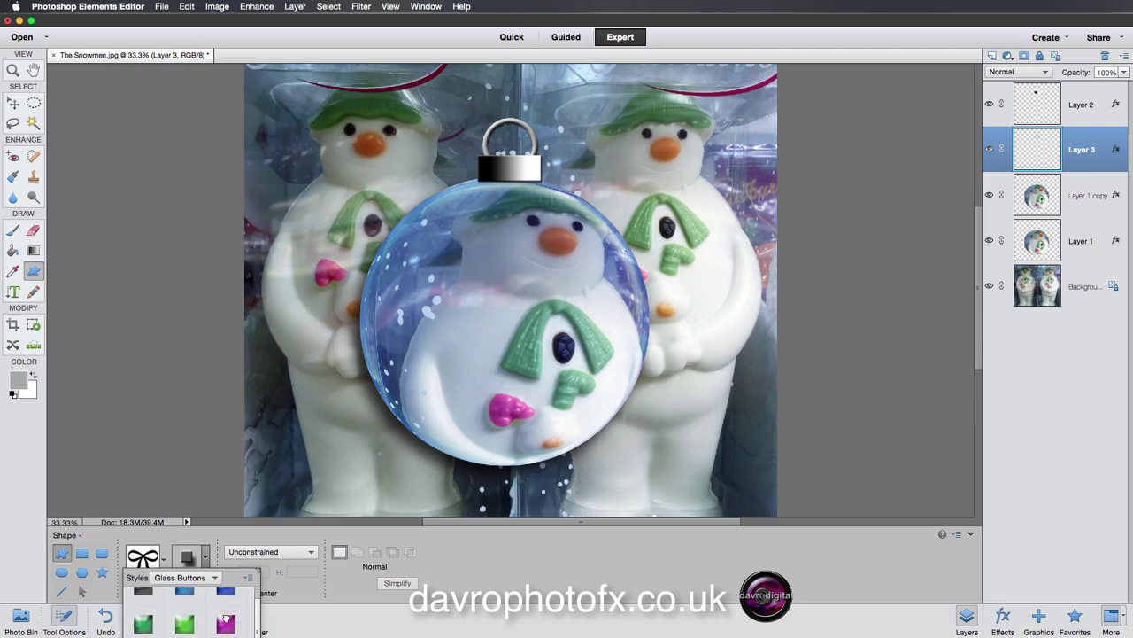
click(227, 621)
click(304, 596)
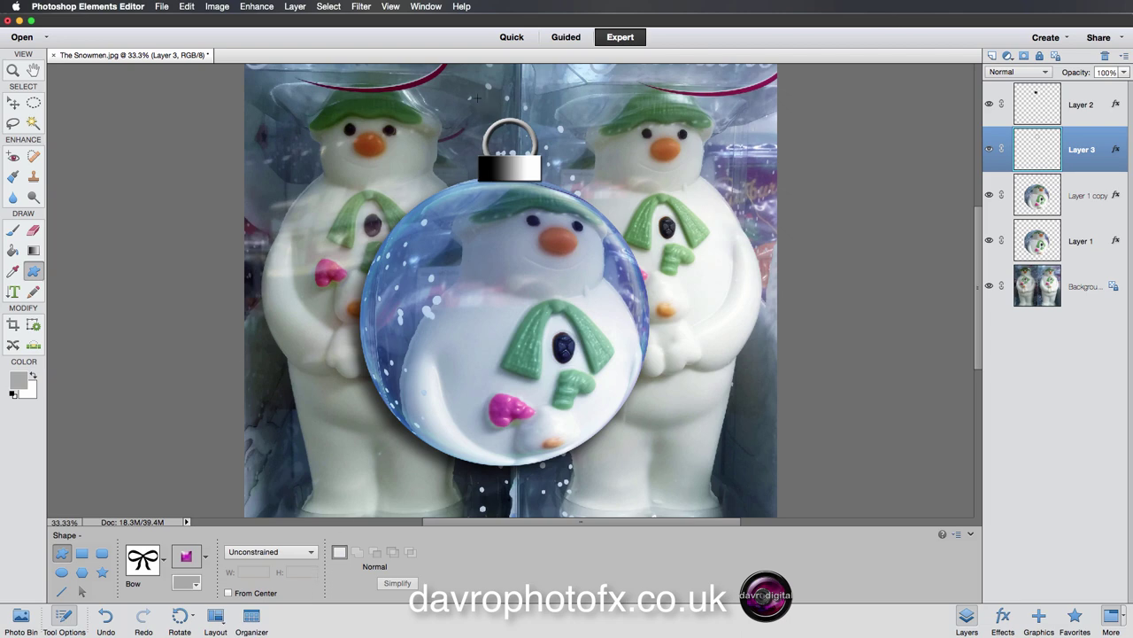
Step: Draw the bow centred over the hanging ring and move its shape layer above the cap's layer
drag(468, 97, 567, 160)
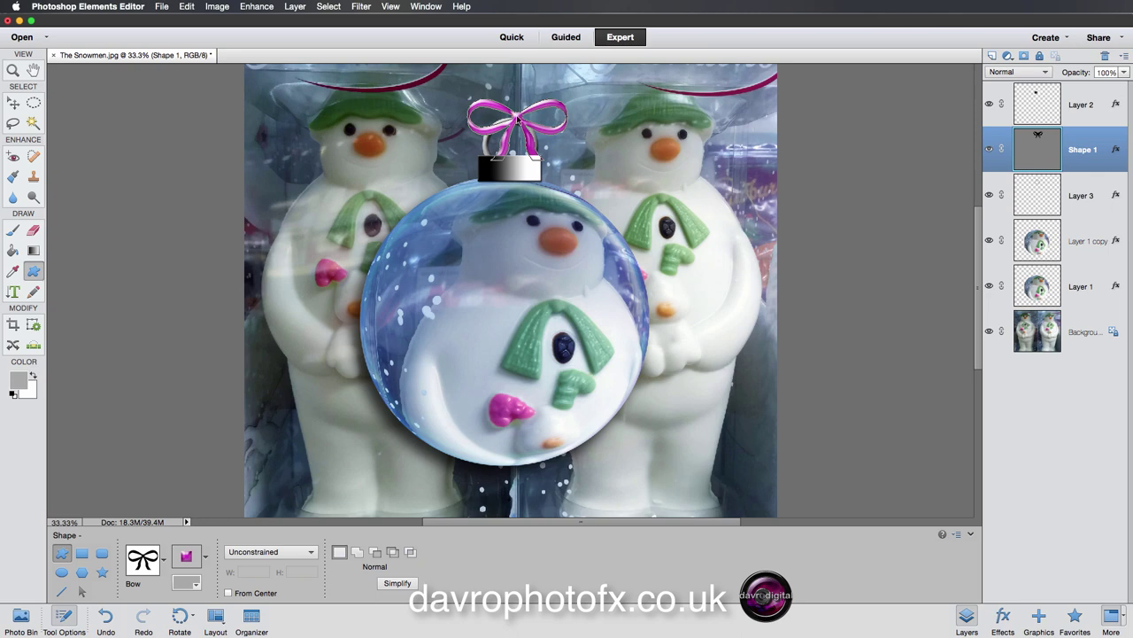
key(shift)
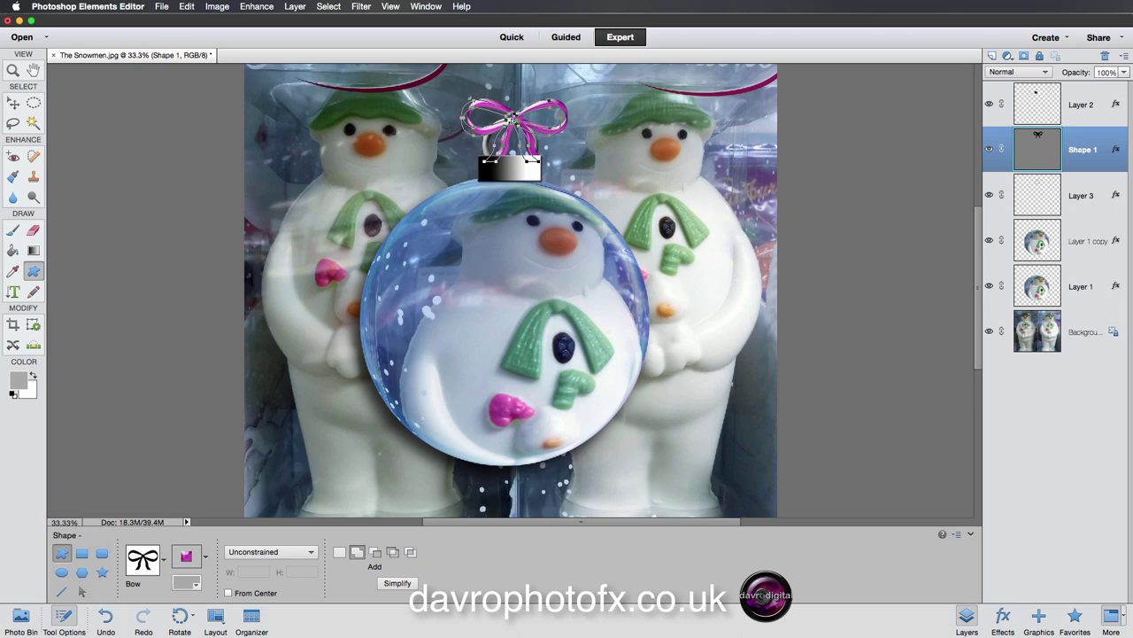
drag(512, 117, 517, 124)
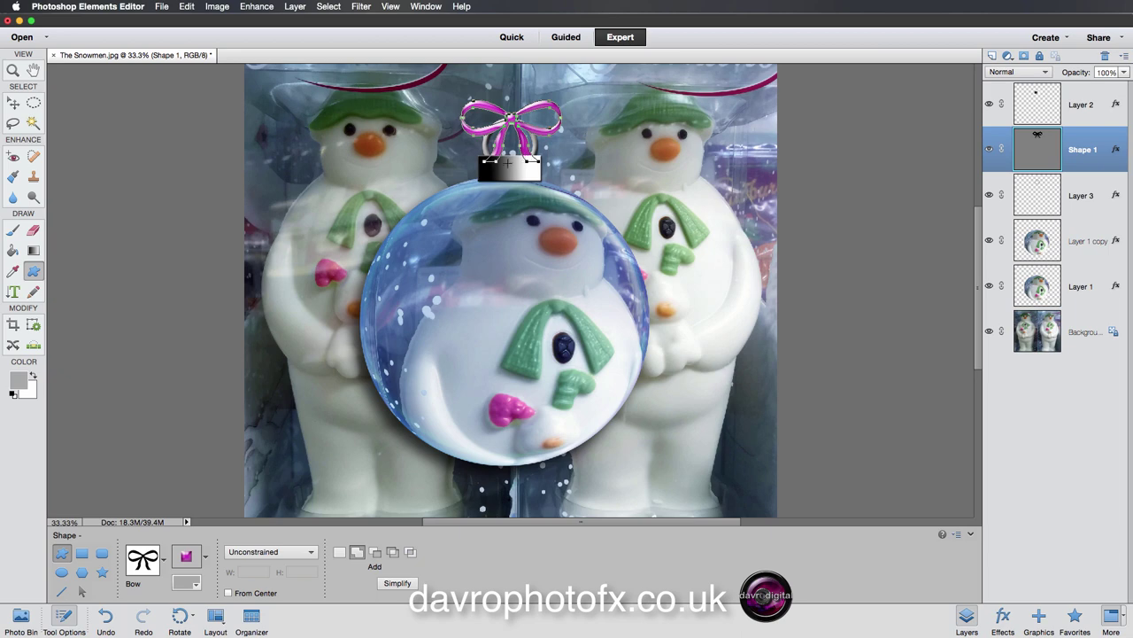
drag(1081, 154, 1081, 91)
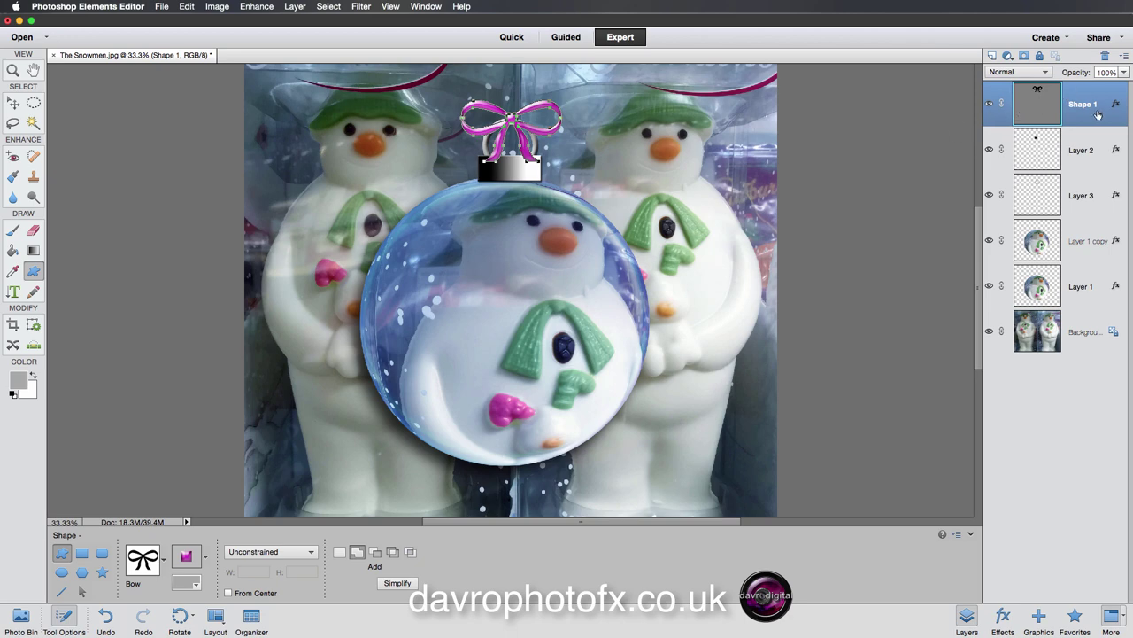
click(1085, 148)
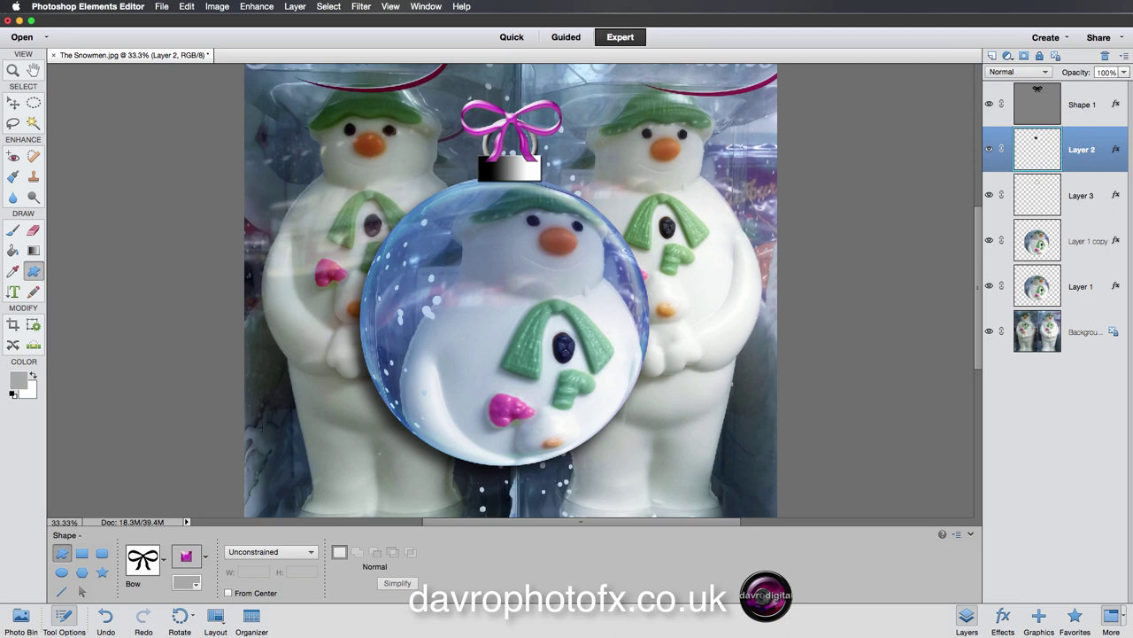
Step: Set the bow's style to a 46 px bevel, a 16 px inner glow and a 103° lighting angle
click(1117, 104)
click(1117, 104)
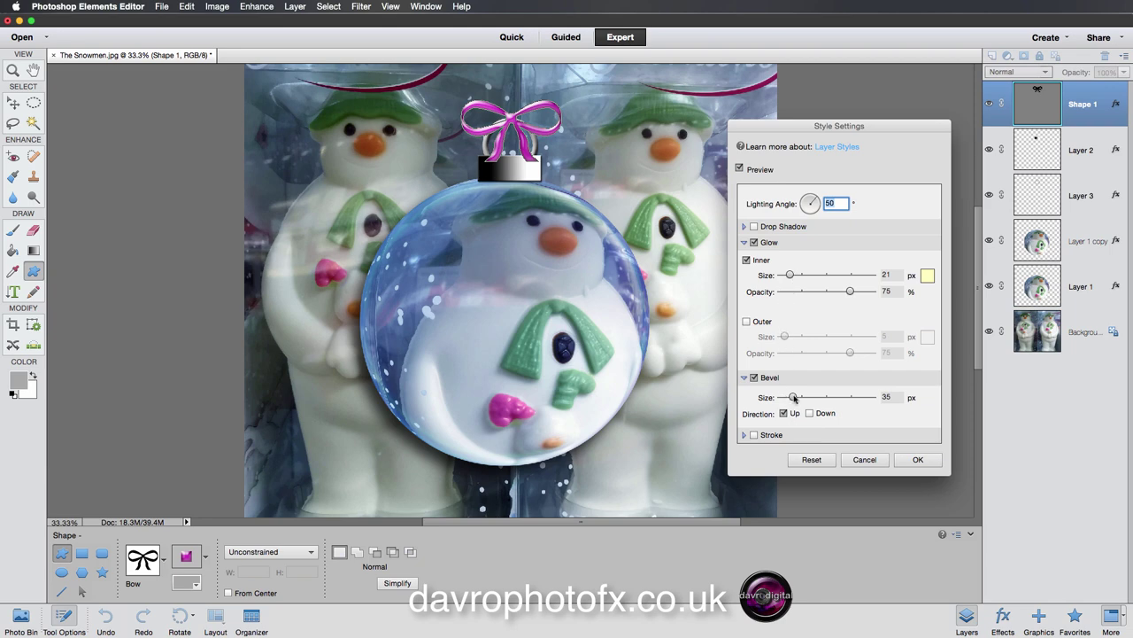
drag(793, 396, 795, 396)
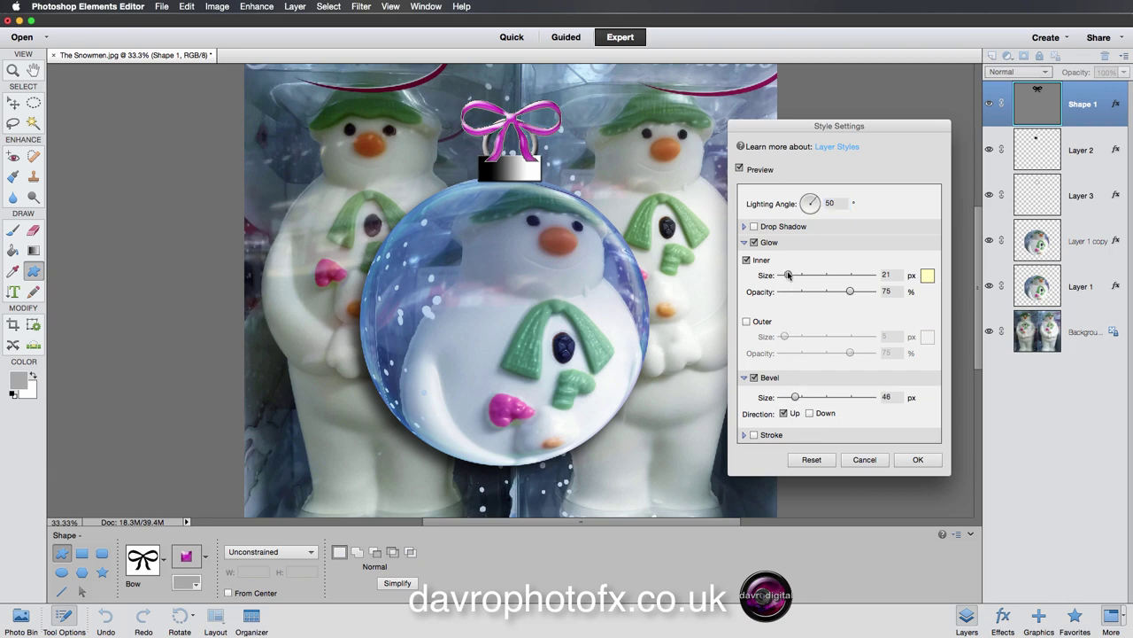
mouse_move(788, 275)
mouse_down()
mouse_move(807, 277)
mouse_move(788, 277)
mouse_up()
drag(815, 202, 810, 199)
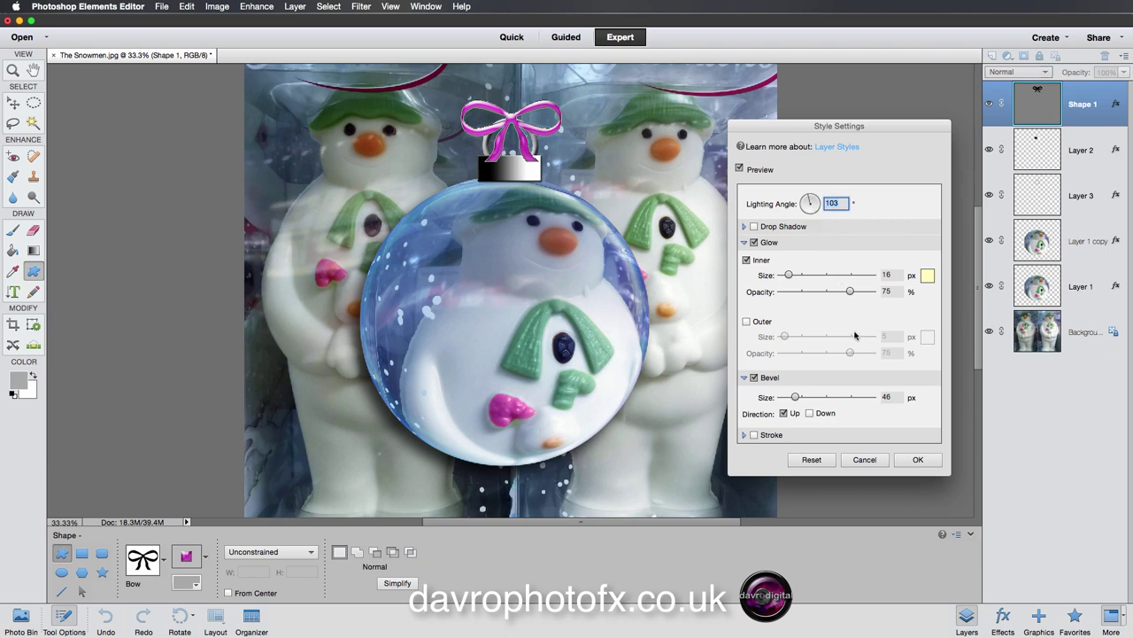
click(919, 460)
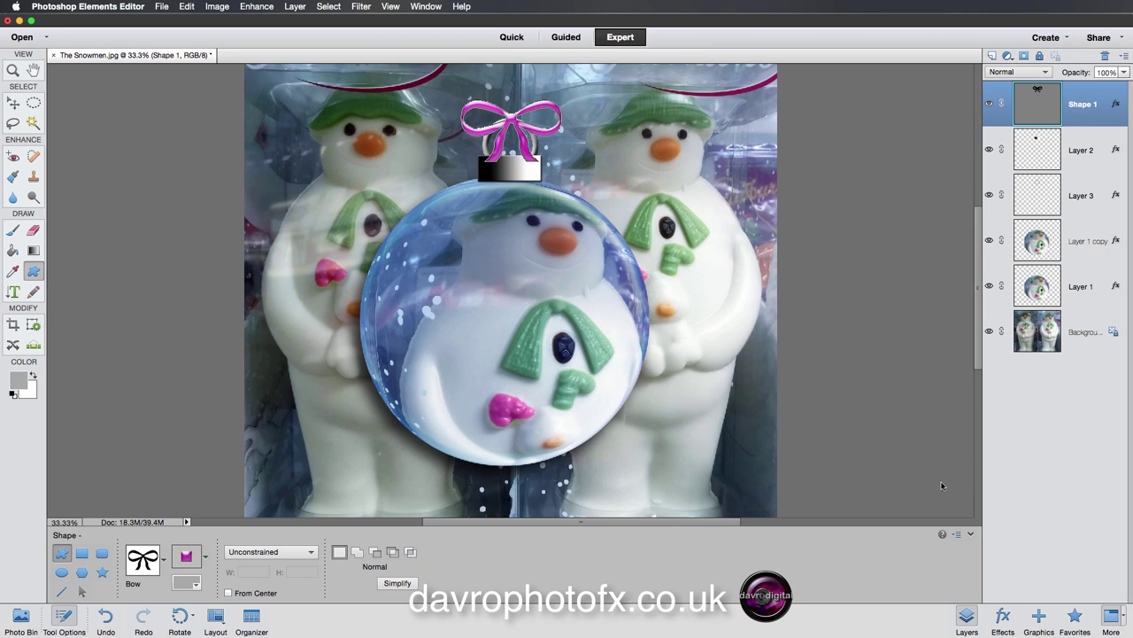
Step: Duplicate the Background layer and apply a Gaussian Blur with an 8.9 px radius to the copy
click(971, 533)
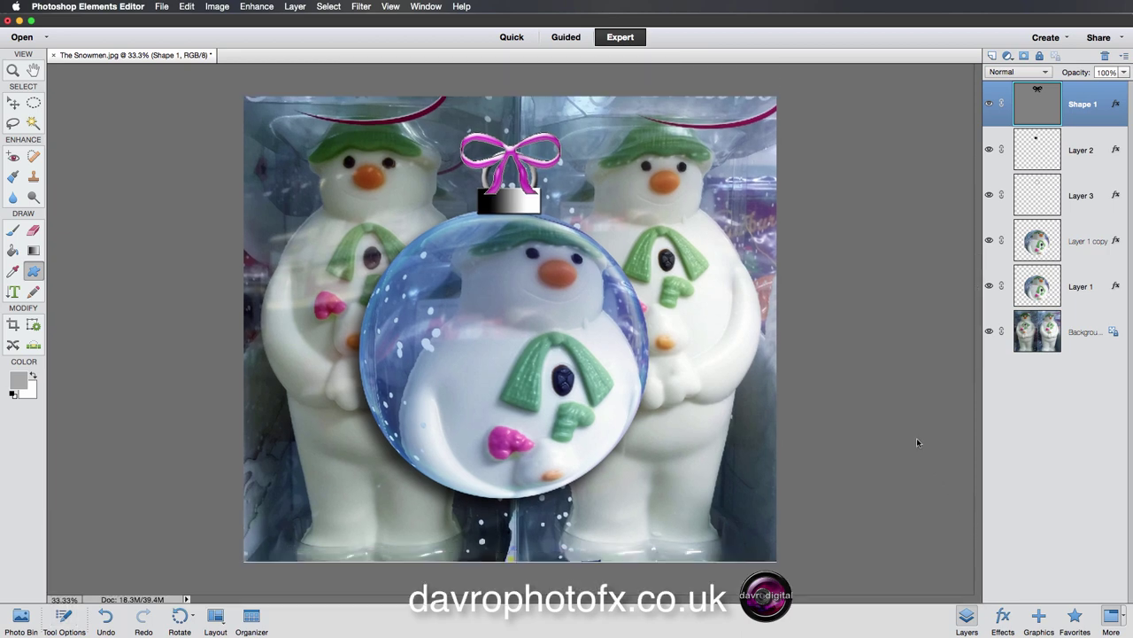
click(1085, 336)
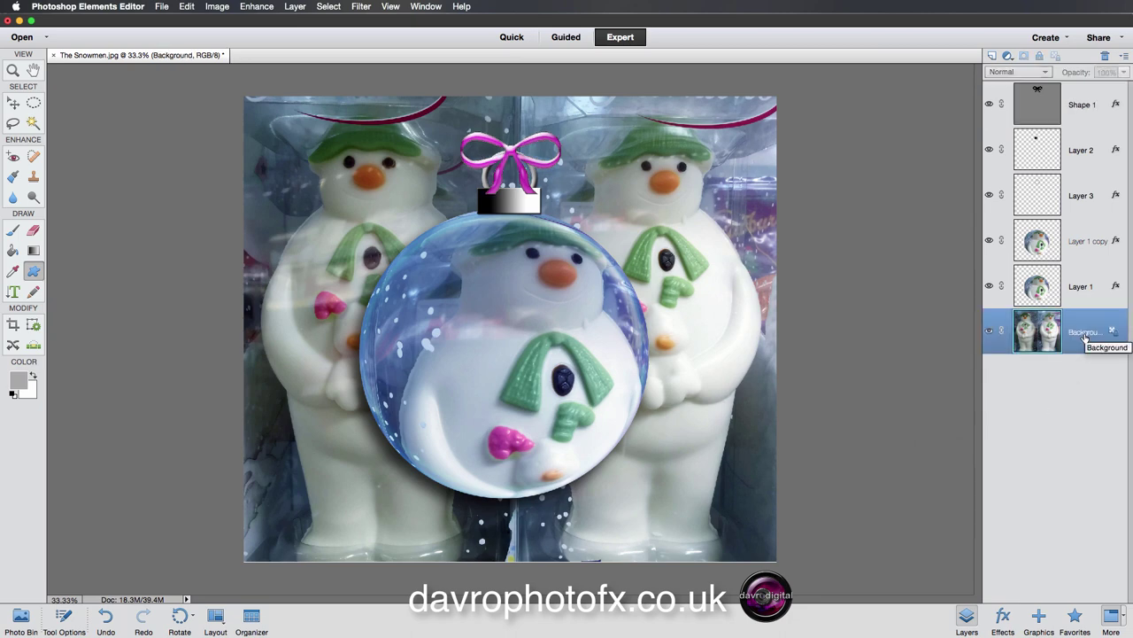
key(super+j)
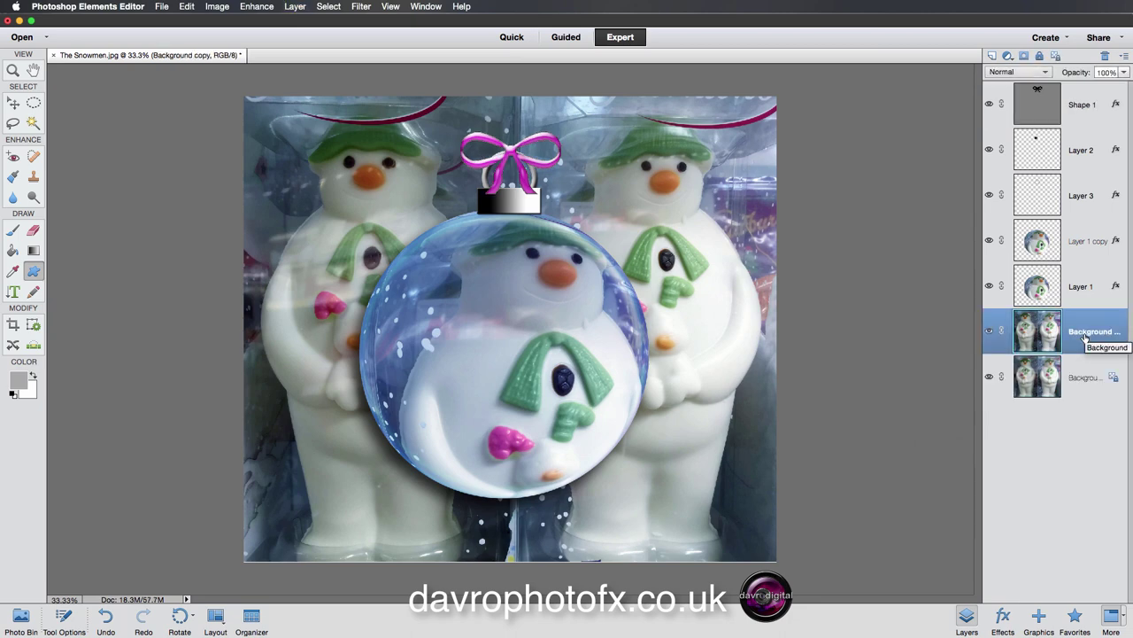
click(360, 7)
mouse_move(364, 100)
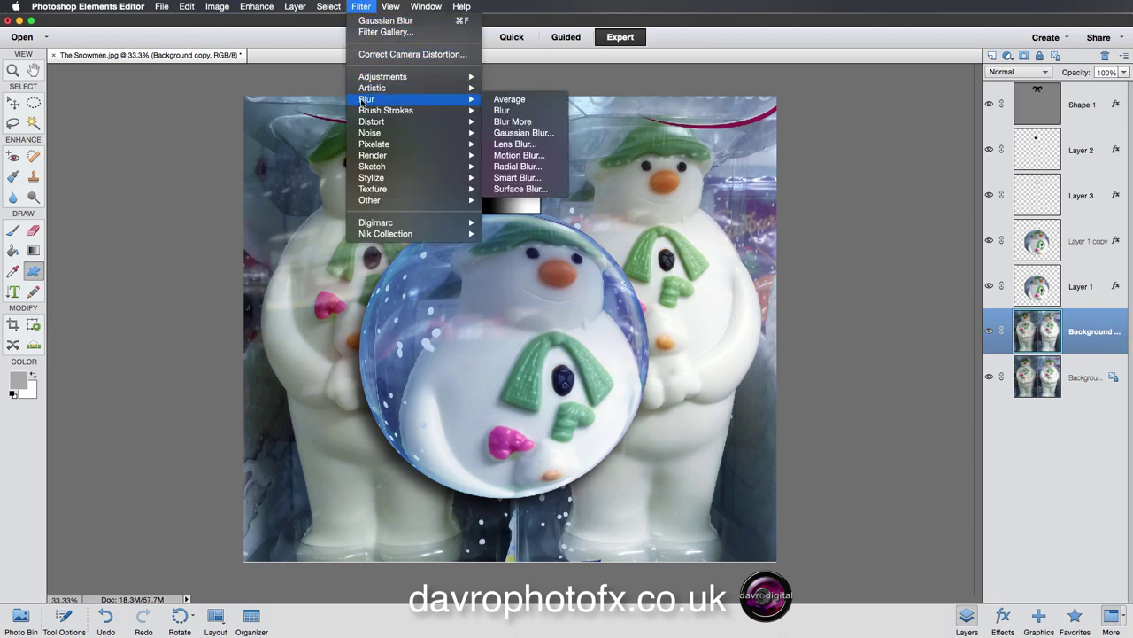
click(510, 135)
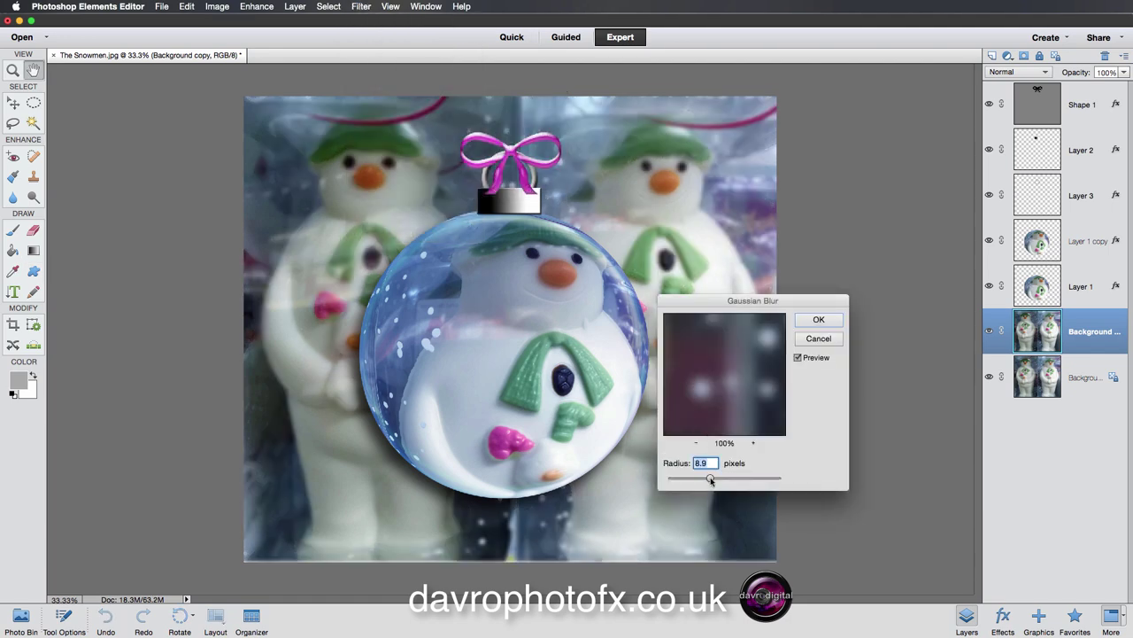
click(820, 321)
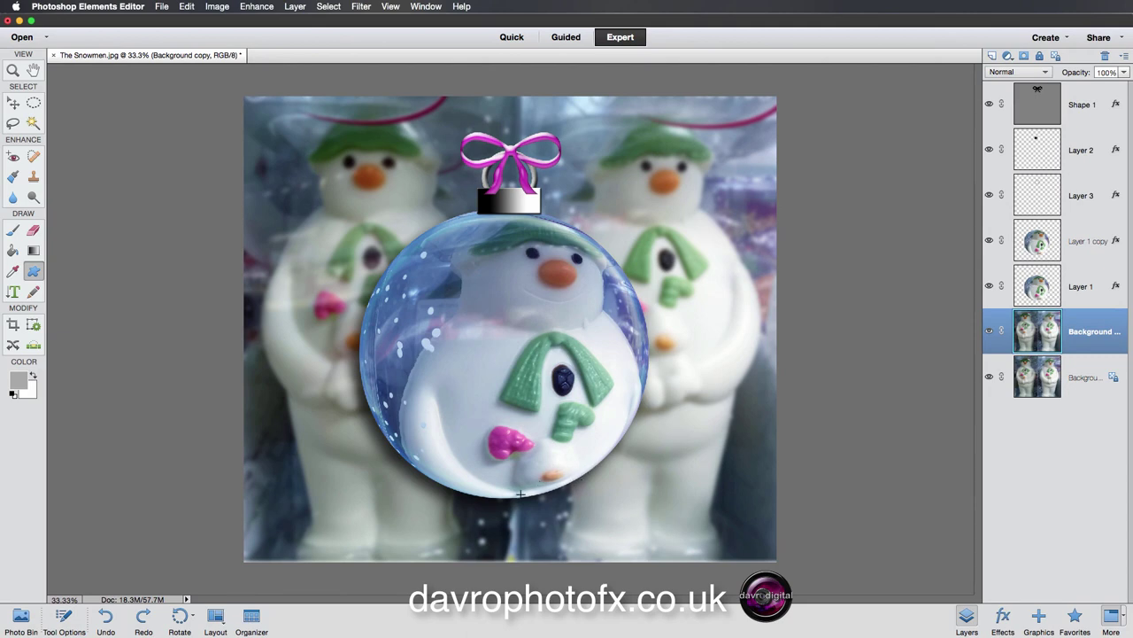
Step: Apply a slight Gaussian Blur to Layer 1, the lower of the two bauble layers
click(1093, 284)
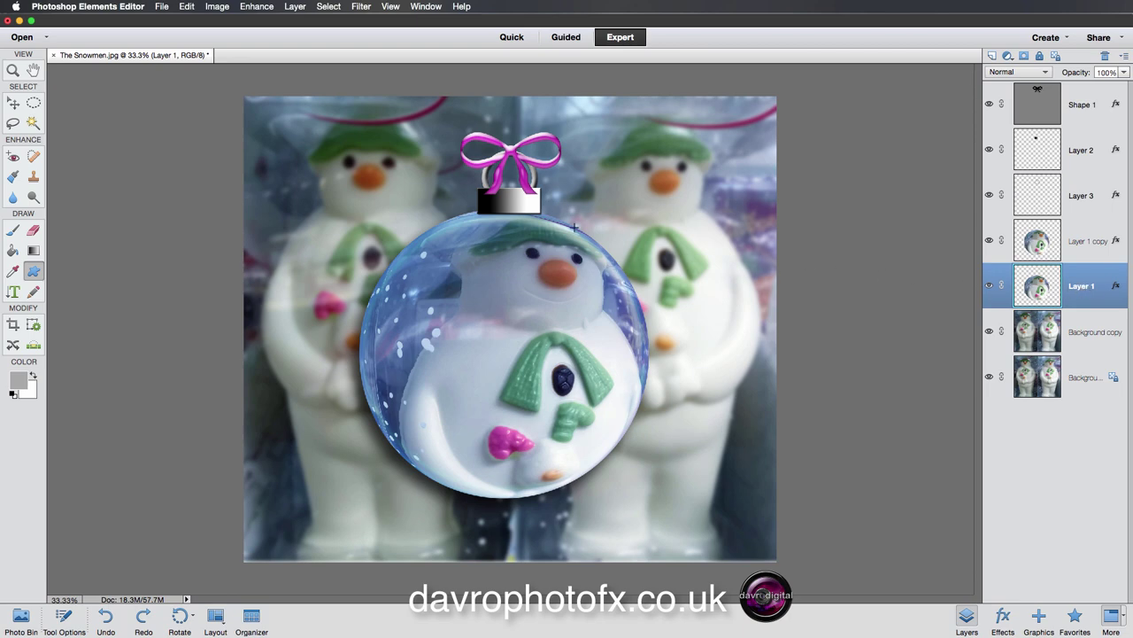
click(362, 7)
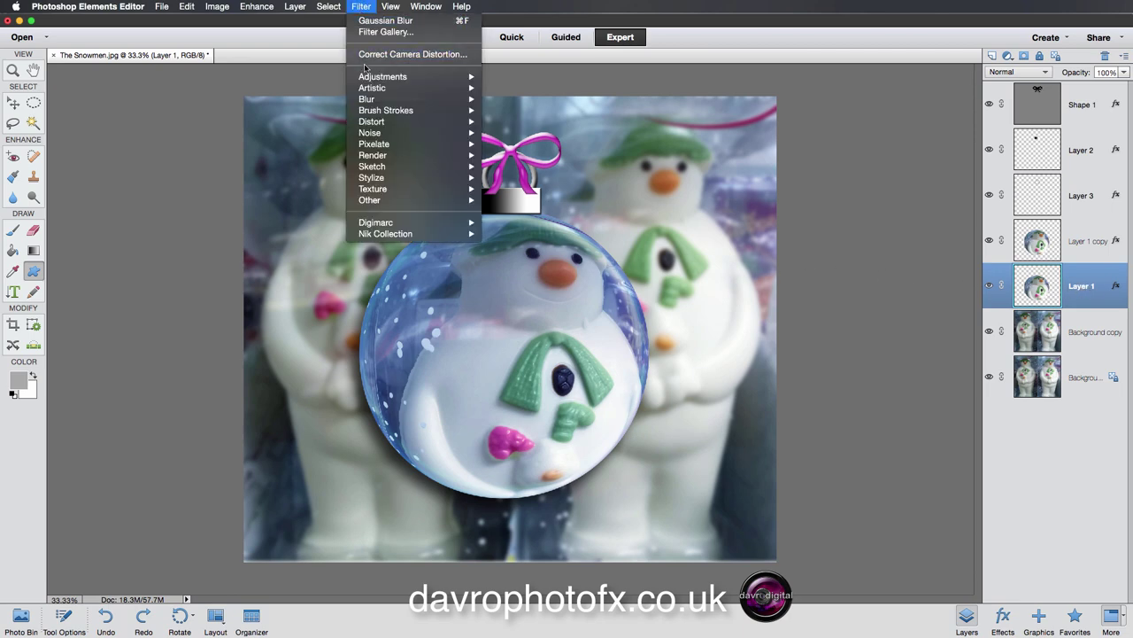
mouse_move(373, 90)
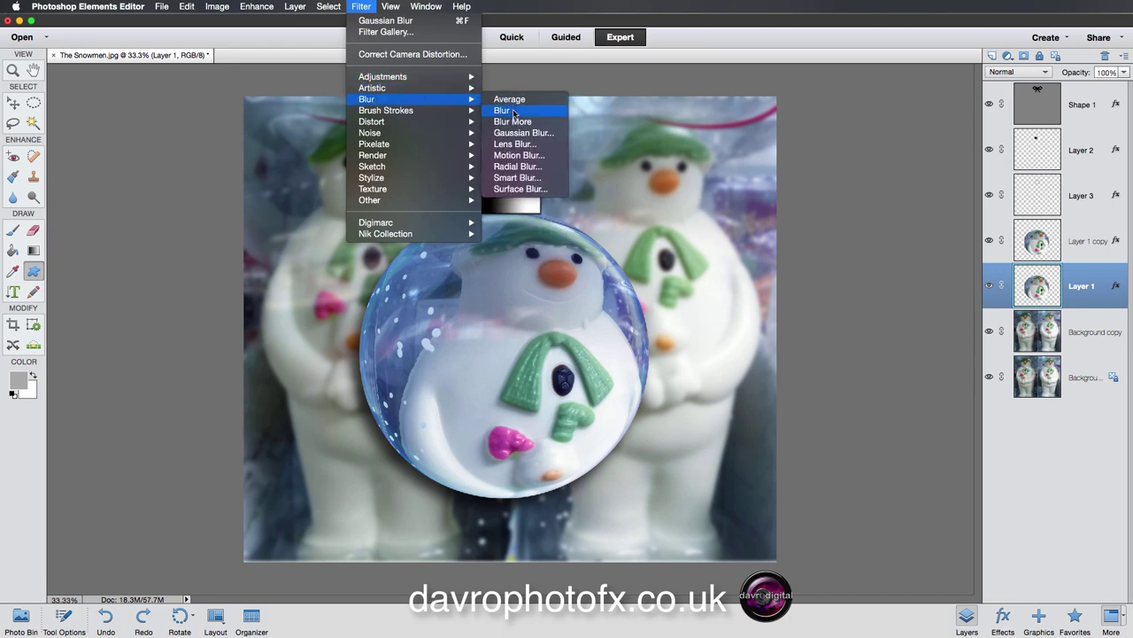
click(522, 133)
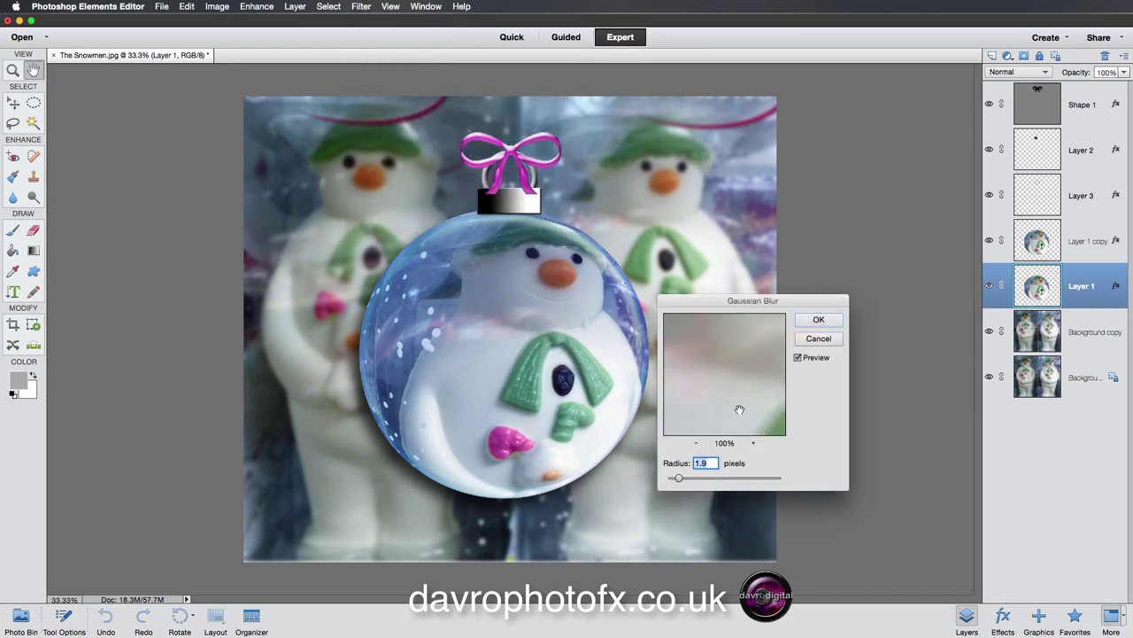
drag(679, 478, 710, 479)
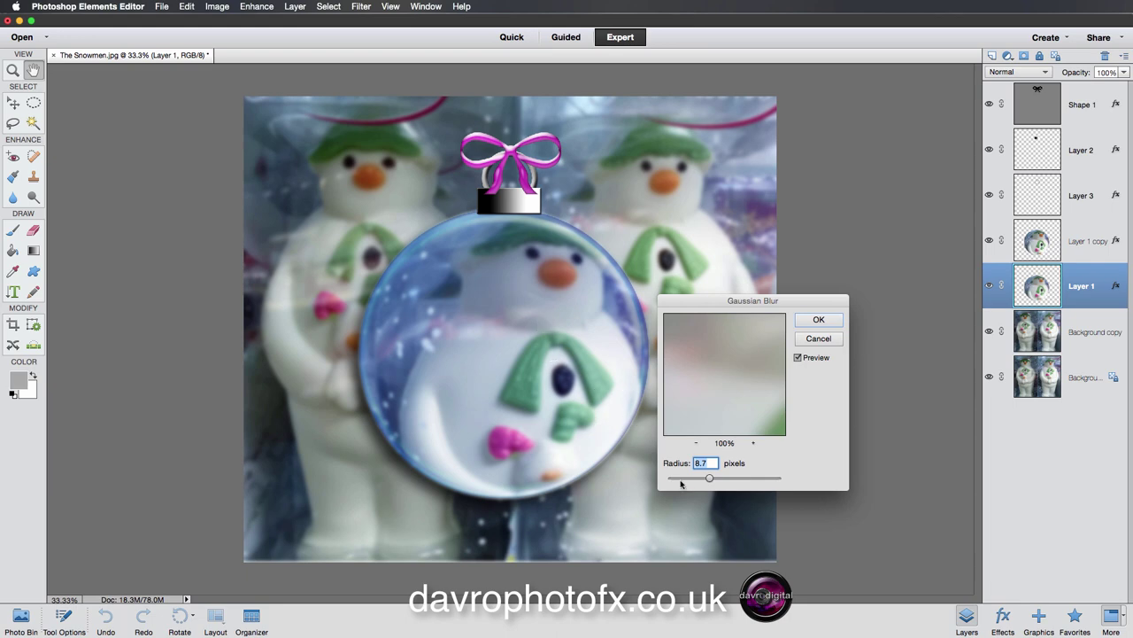
drag(710, 478, 667, 480)
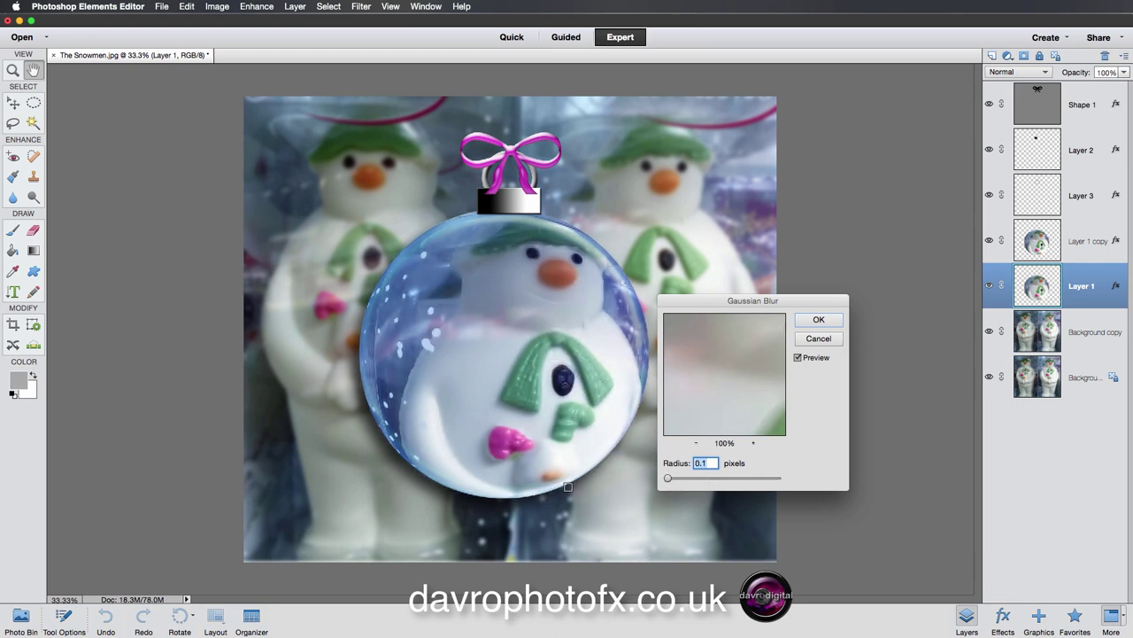
click(498, 495)
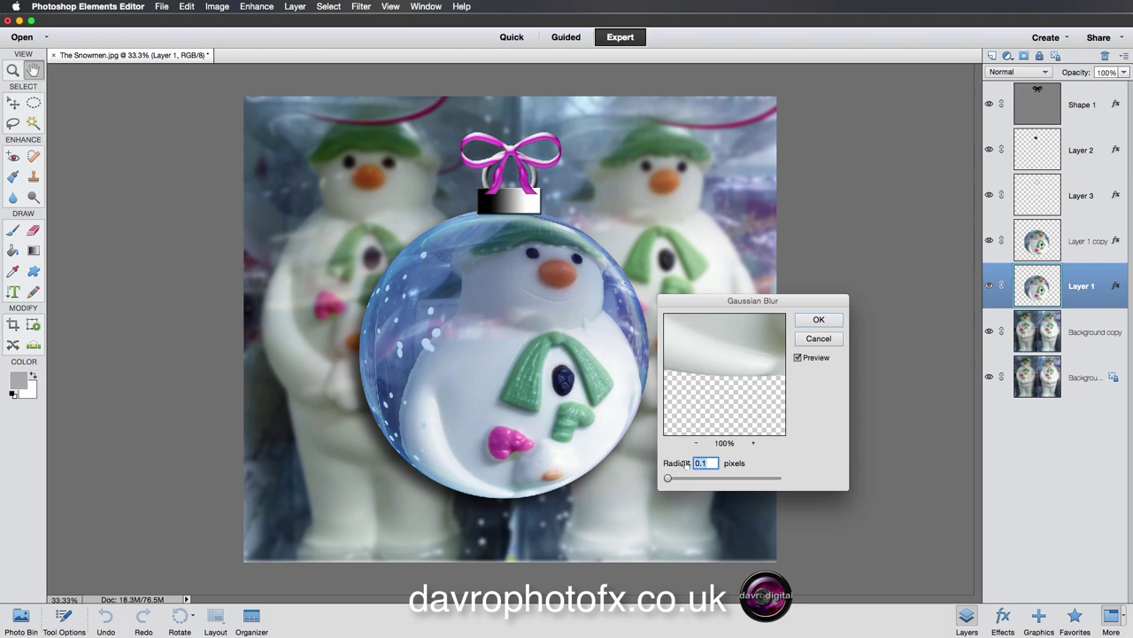
drag(671, 480, 674, 481)
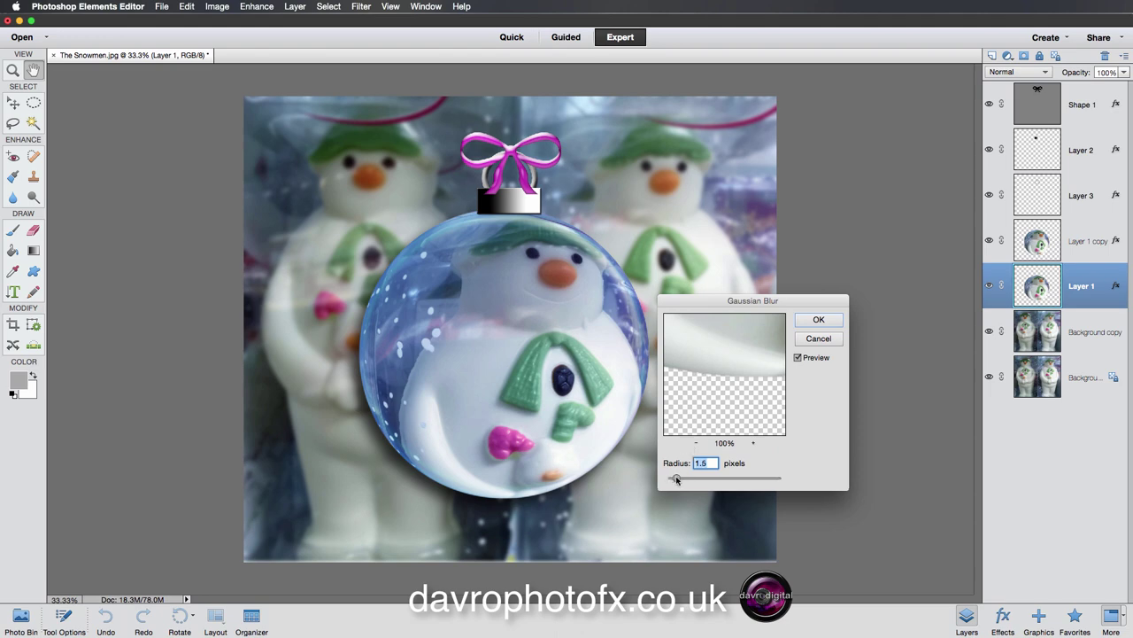
drag(678, 479, 679, 479)
click(817, 320)
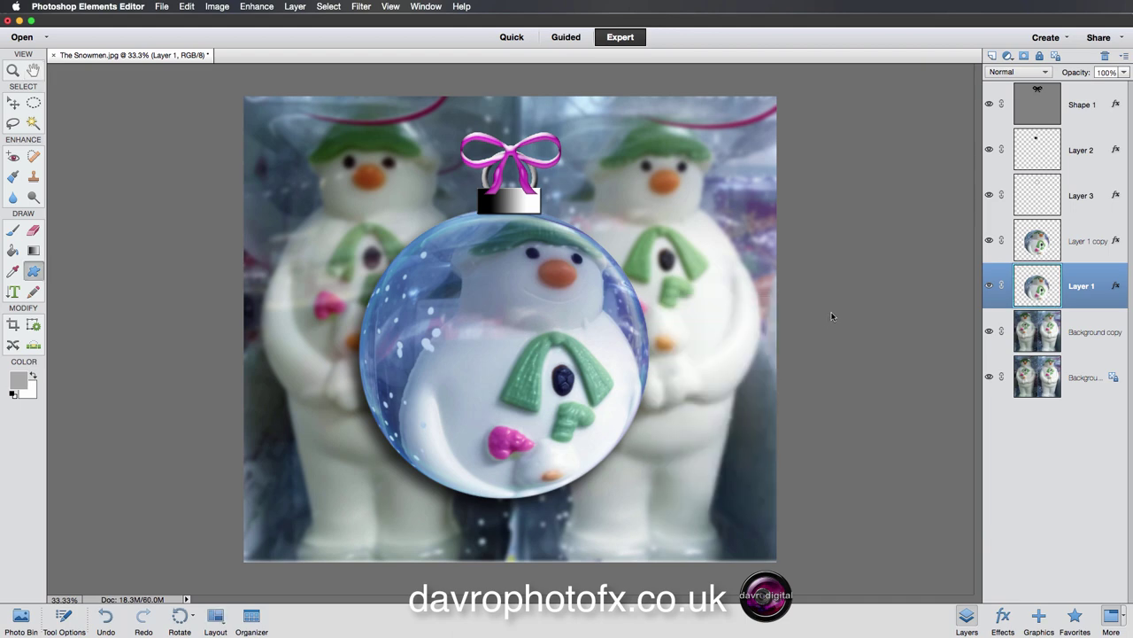
Step: Select all the bauble layers from Layer 1 up to Shape 1 and move them together slightly up and right
key(super+equal)
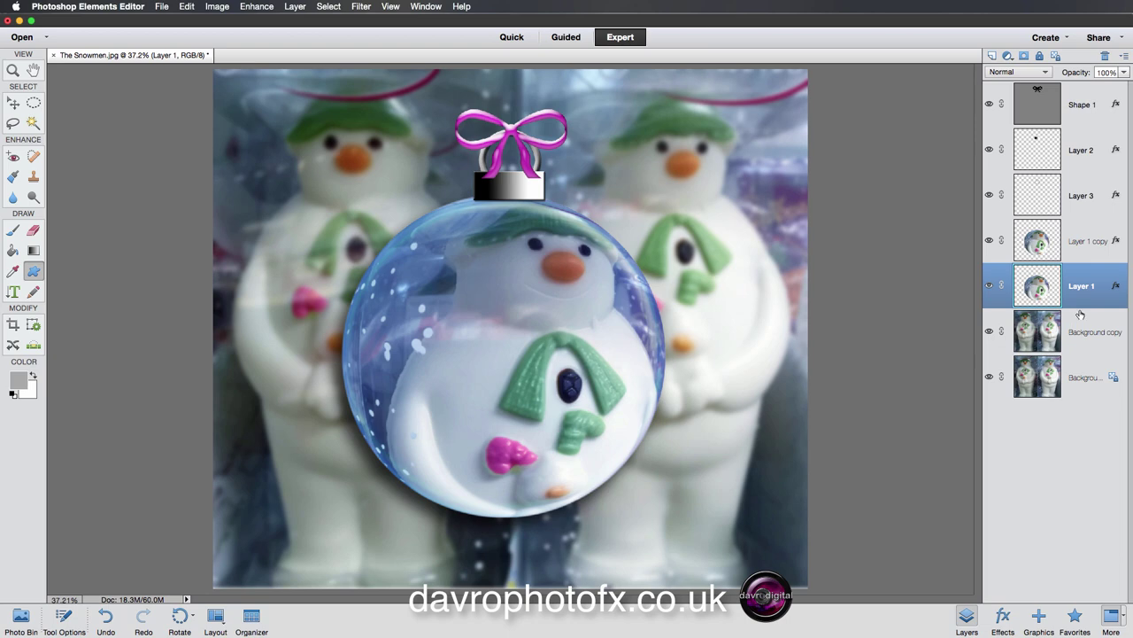
shift+click(1088, 106)
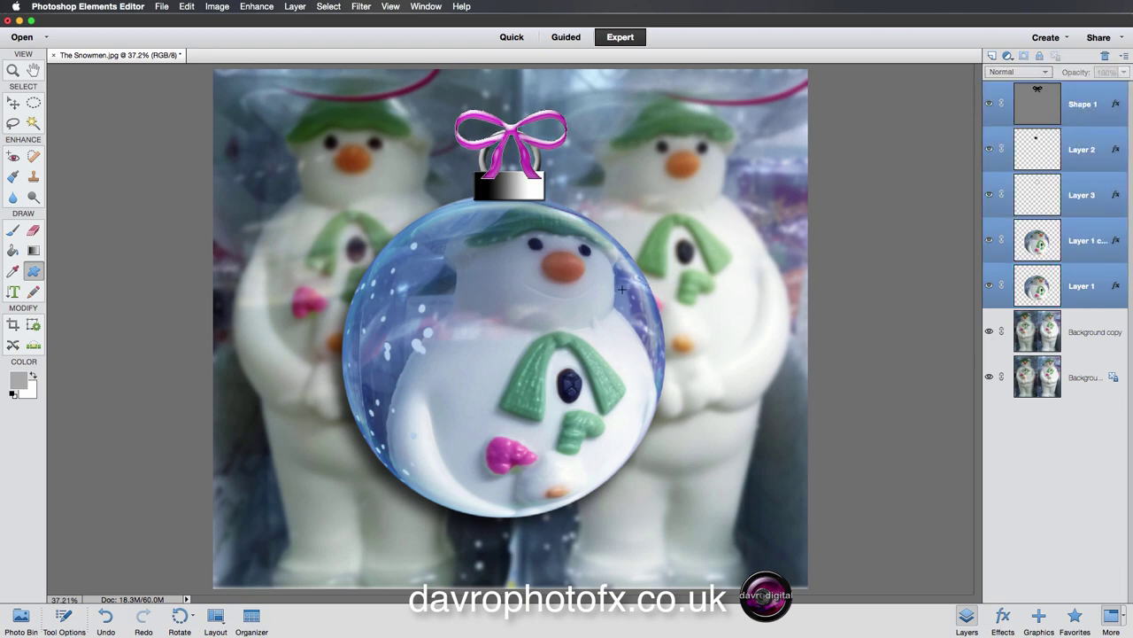
key(v)
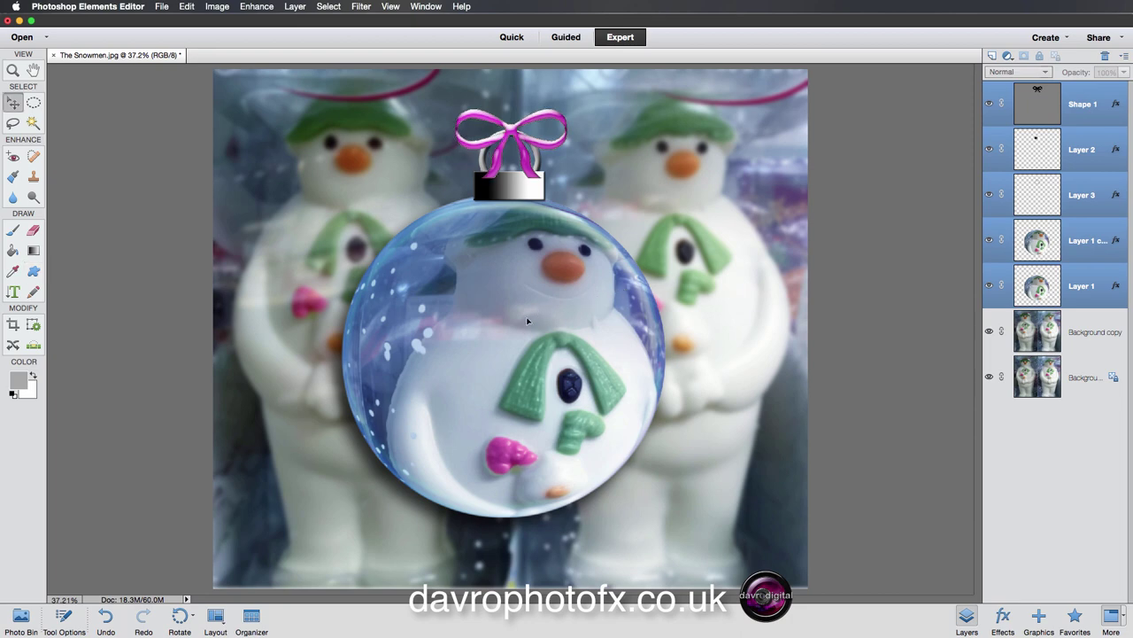
mouse_move(549, 312)
mouse_down()
mouse_move(586, 311)
mouse_move(558, 287)
mouse_move(539, 299)
mouse_move(549, 299)
mouse_up()
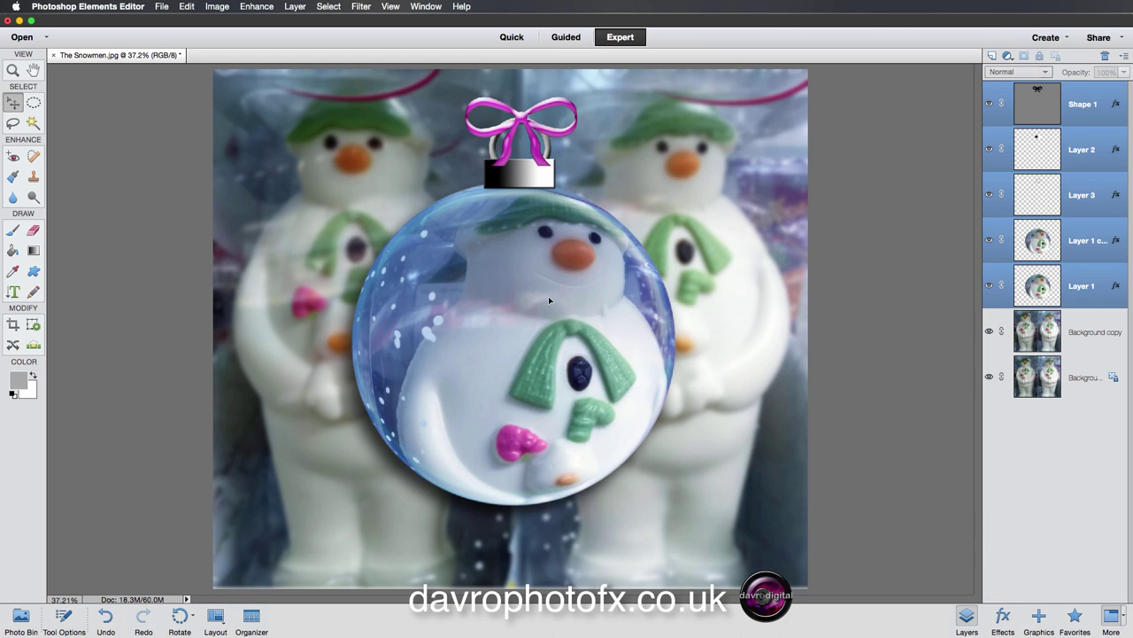
Step: Select the blurred background copy, set the area around the image to black and hide the panels
click(1083, 338)
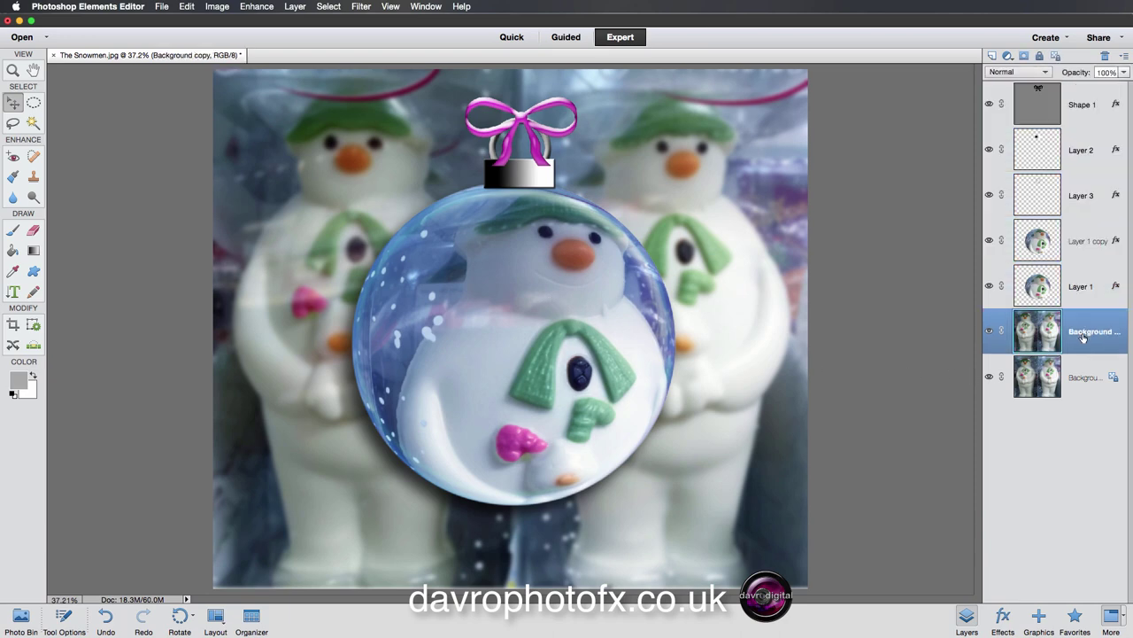
right_click(897, 311)
click(919, 330)
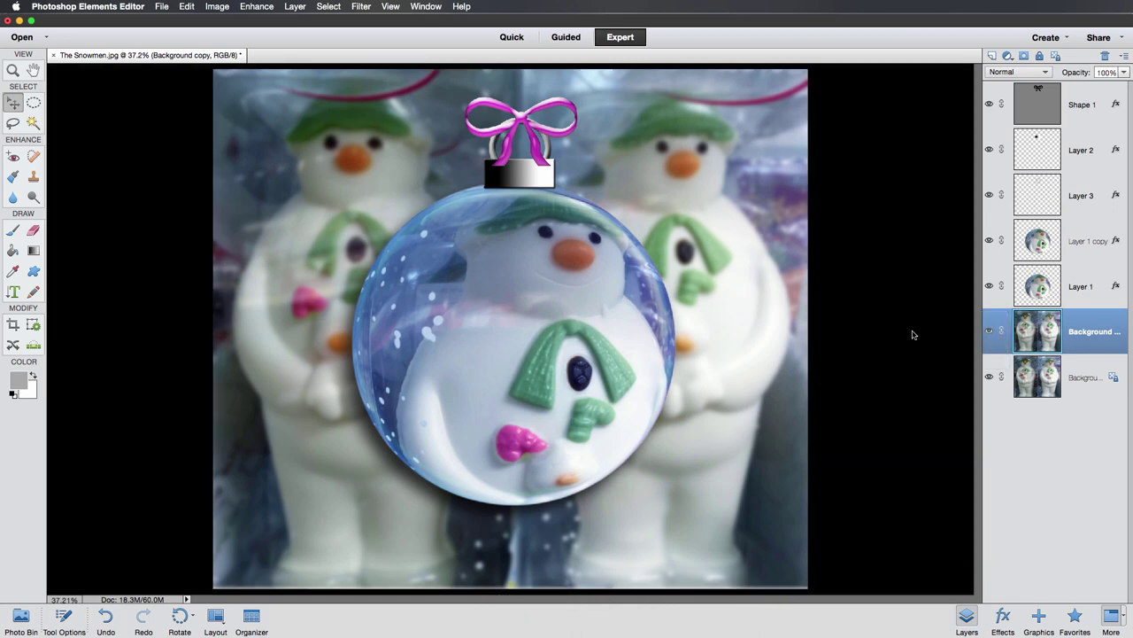
key(Tab)
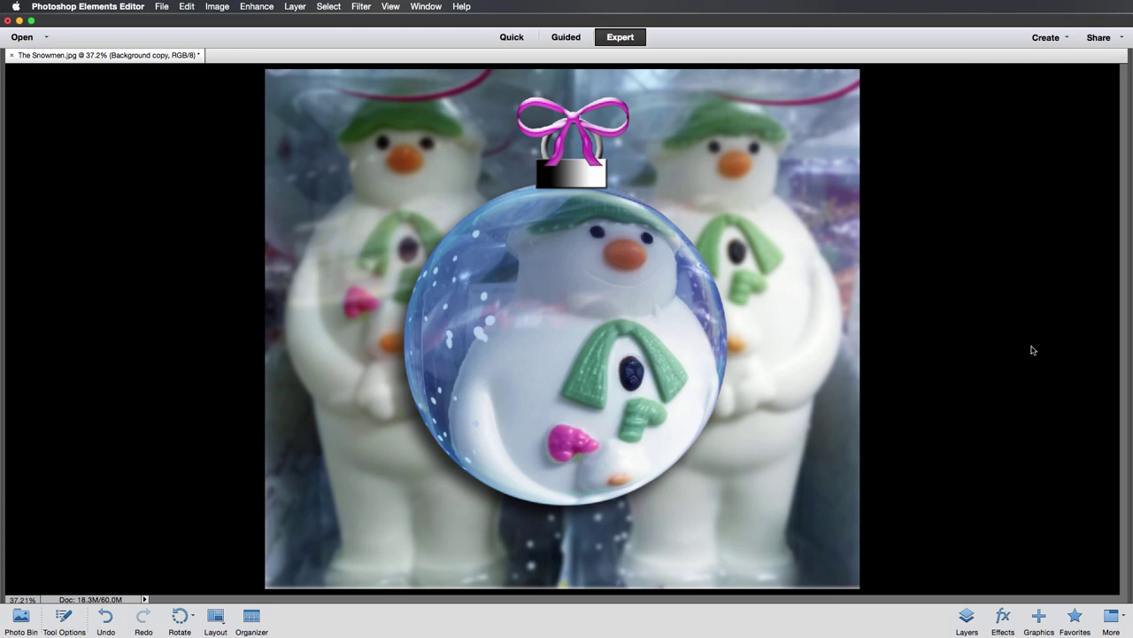